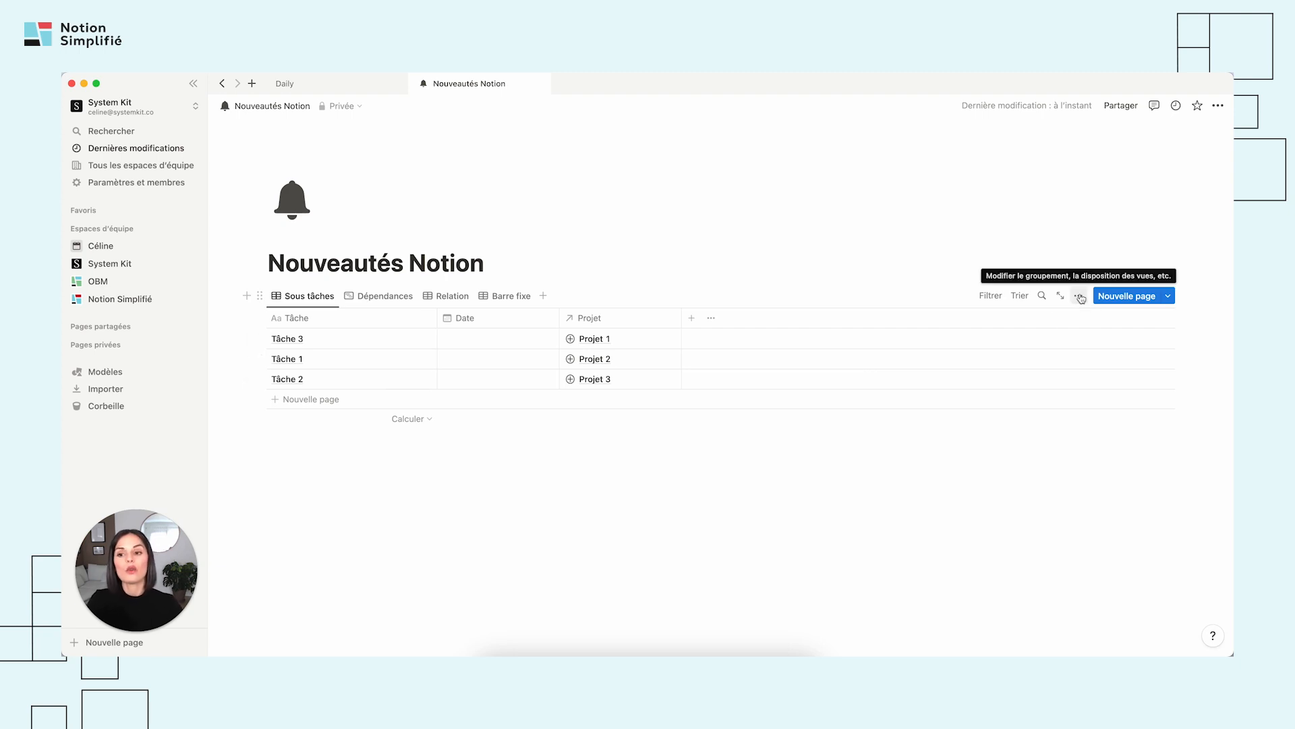
Enable sub-items in the Sous tâches view, creating the relation properties with the names Sous-élément and Élément parent.
click(1080, 297)
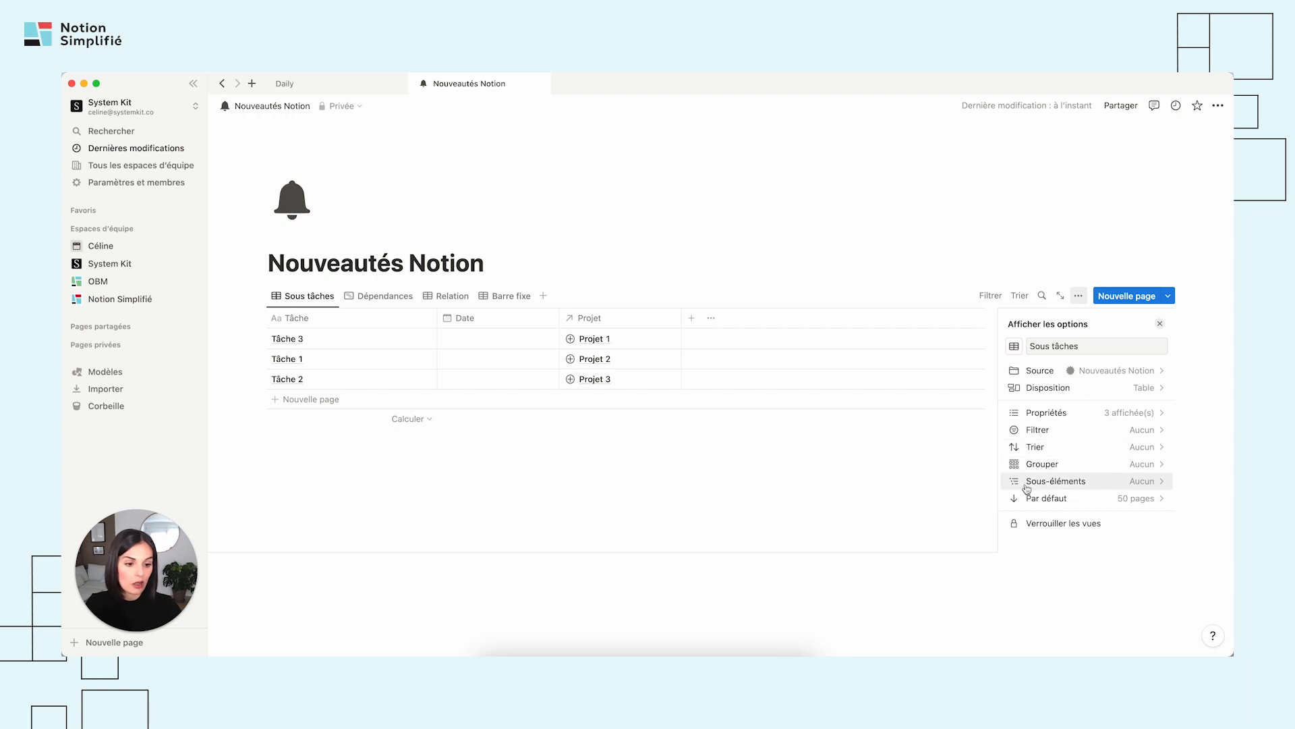
click(1085, 484)
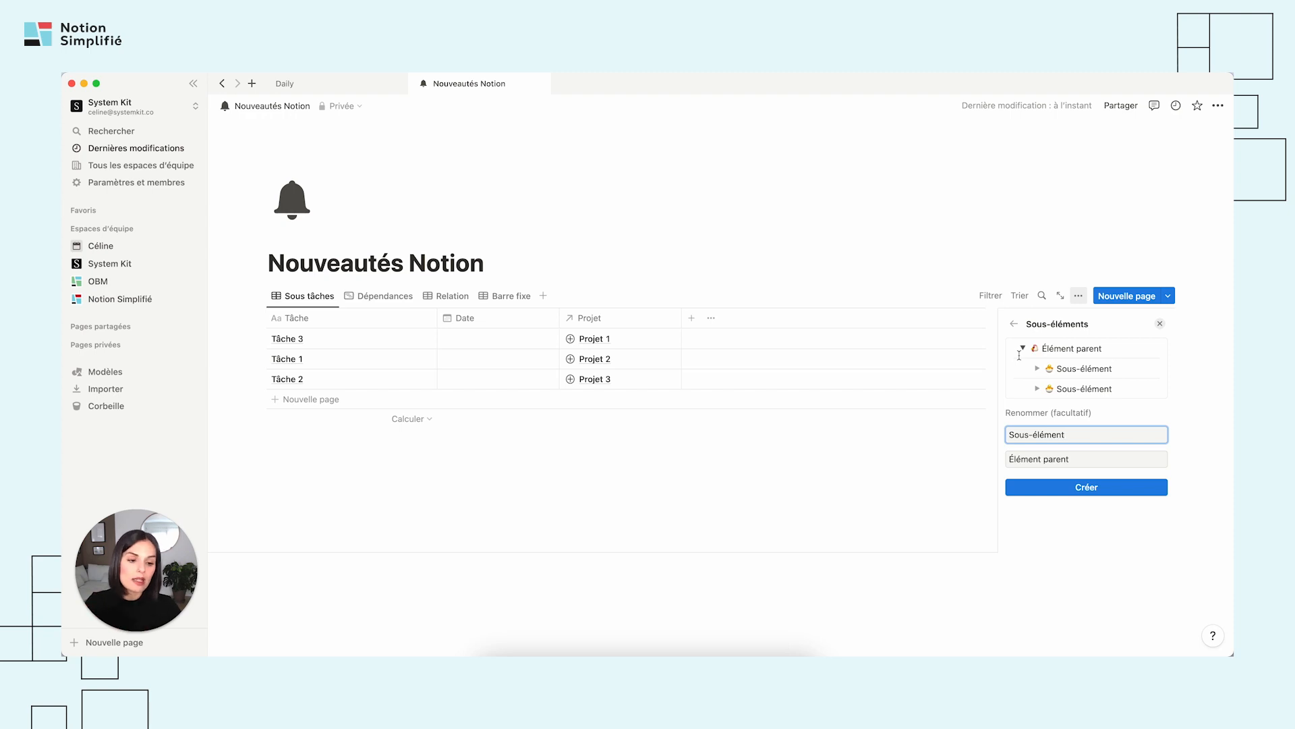
triple_click(1037, 432)
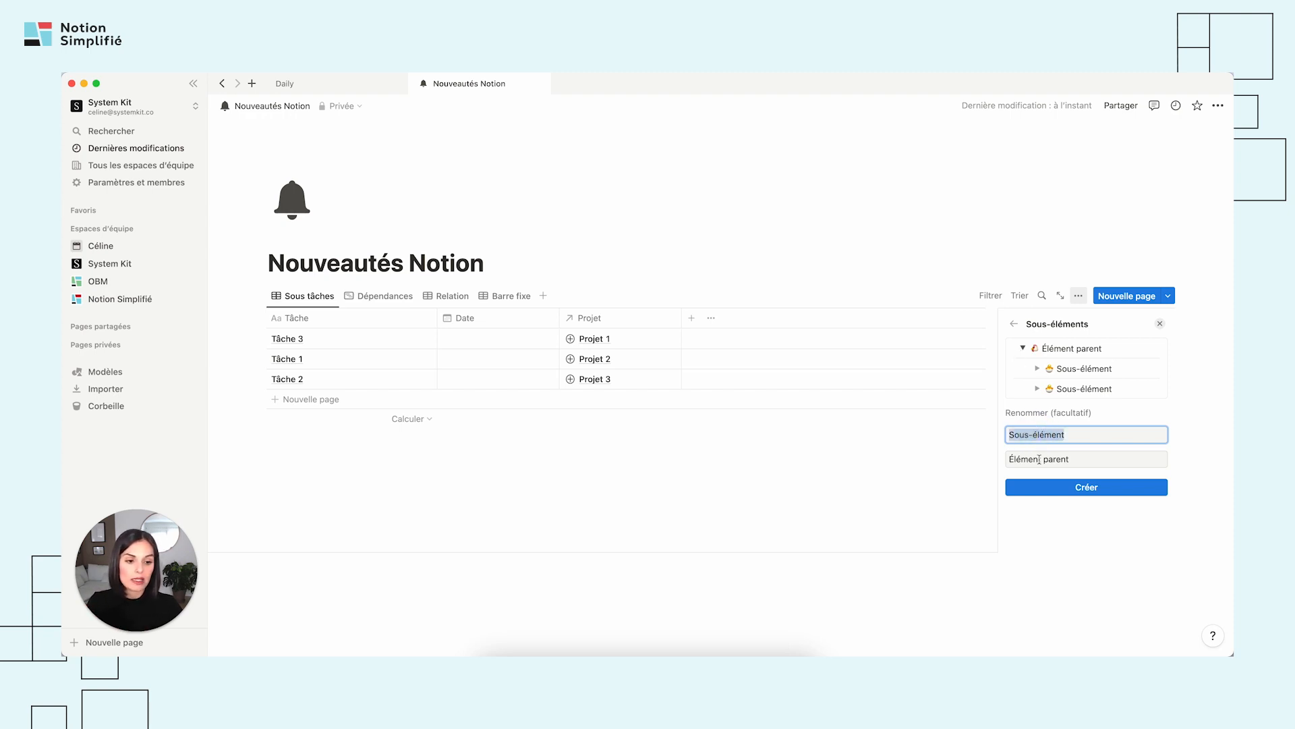
triple_click(1038, 458)
click(1031, 437)
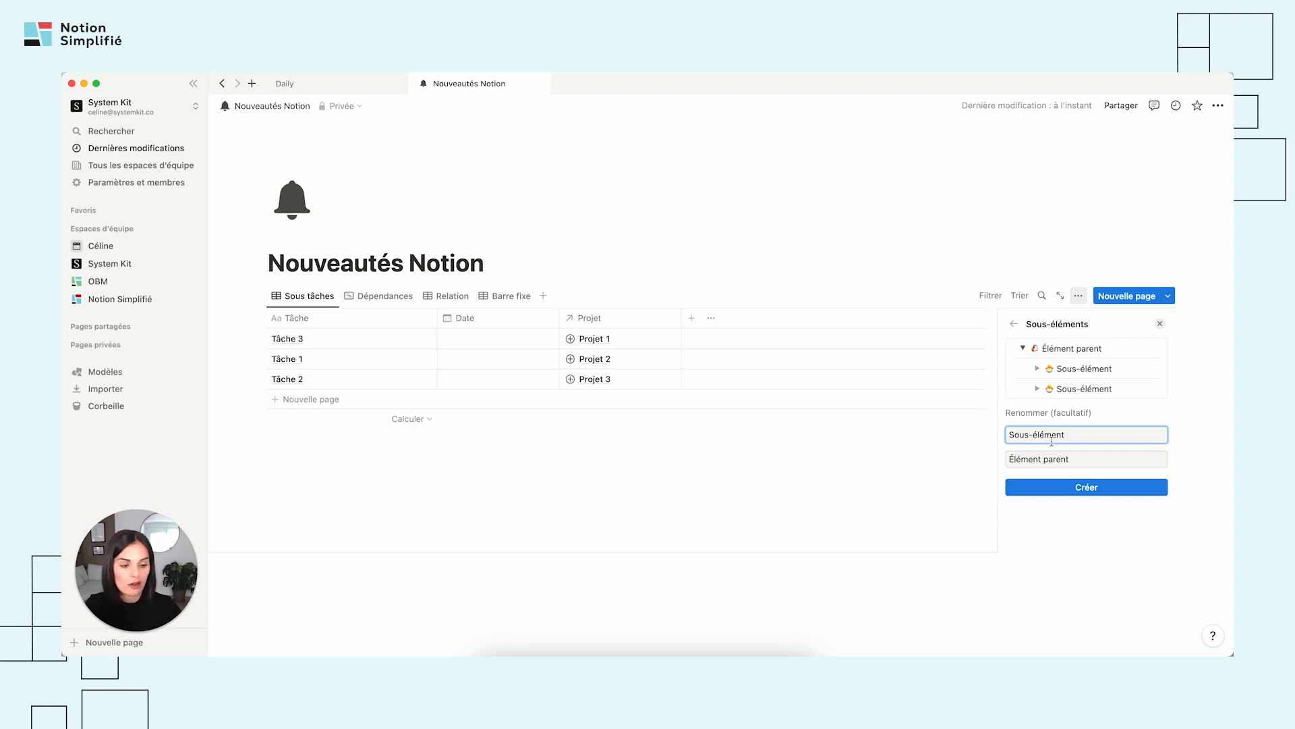
triple_click(1065, 435)
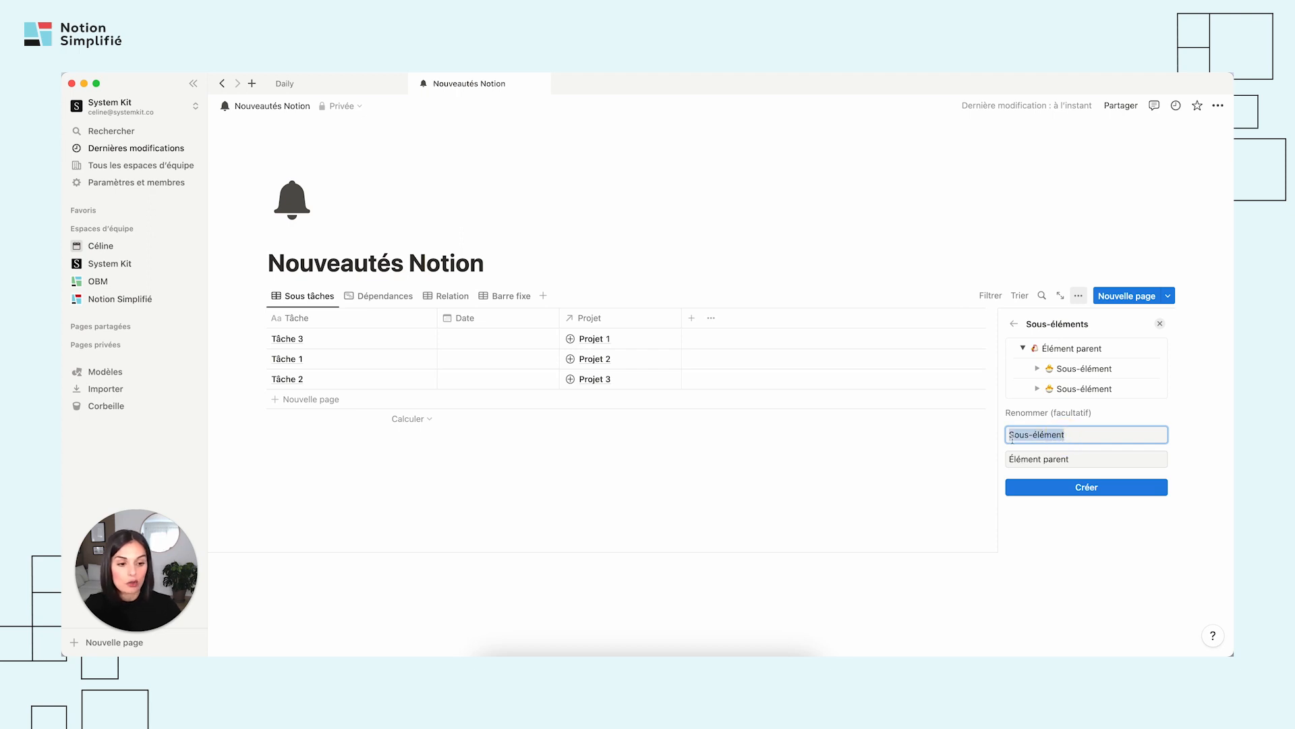
click(1075, 437)
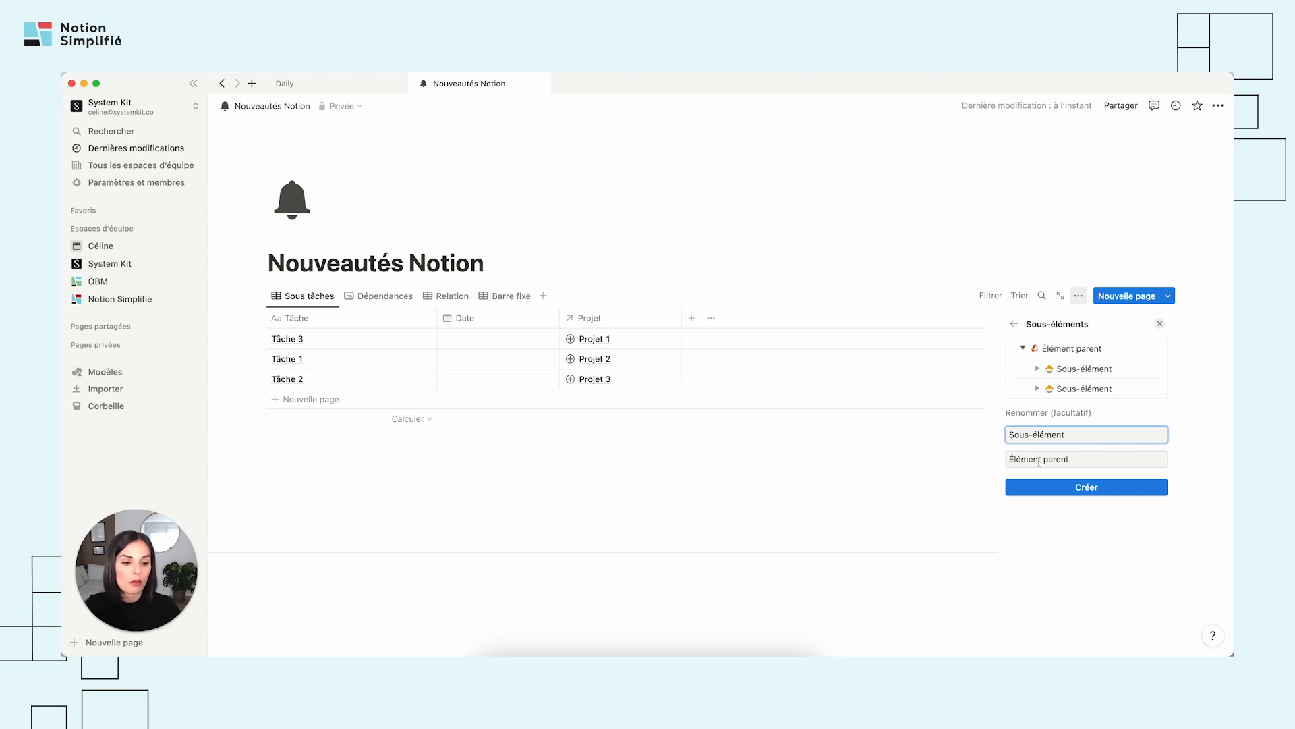
click(1063, 490)
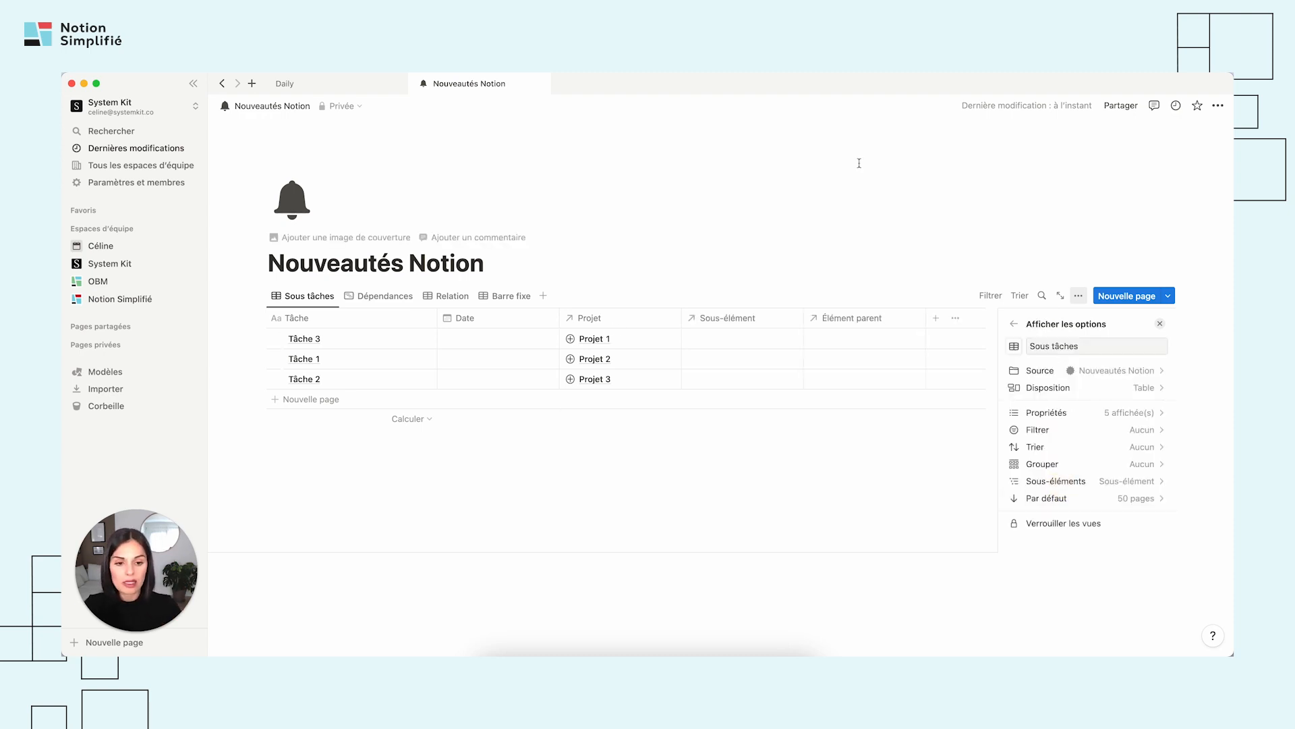
click(861, 222)
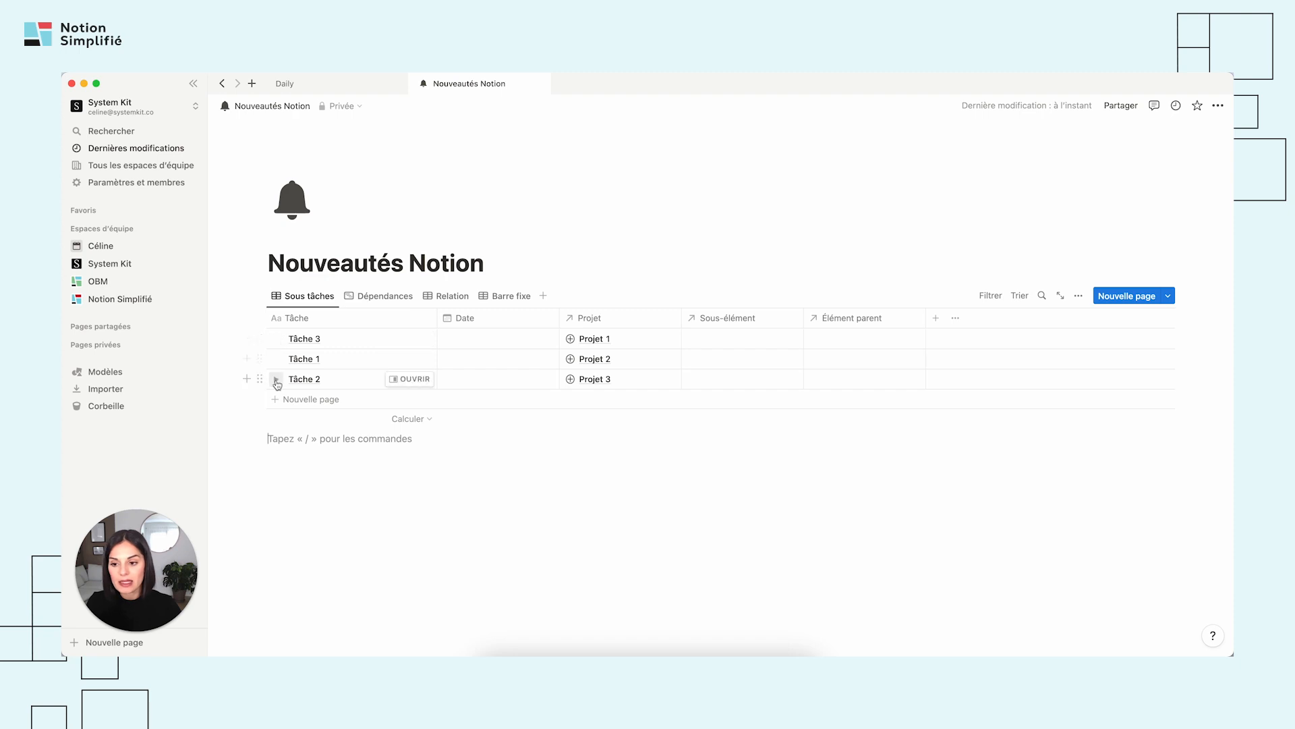
Expand Tâche 3 and add a nested page called Sous-tâche beneath it.
click(277, 339)
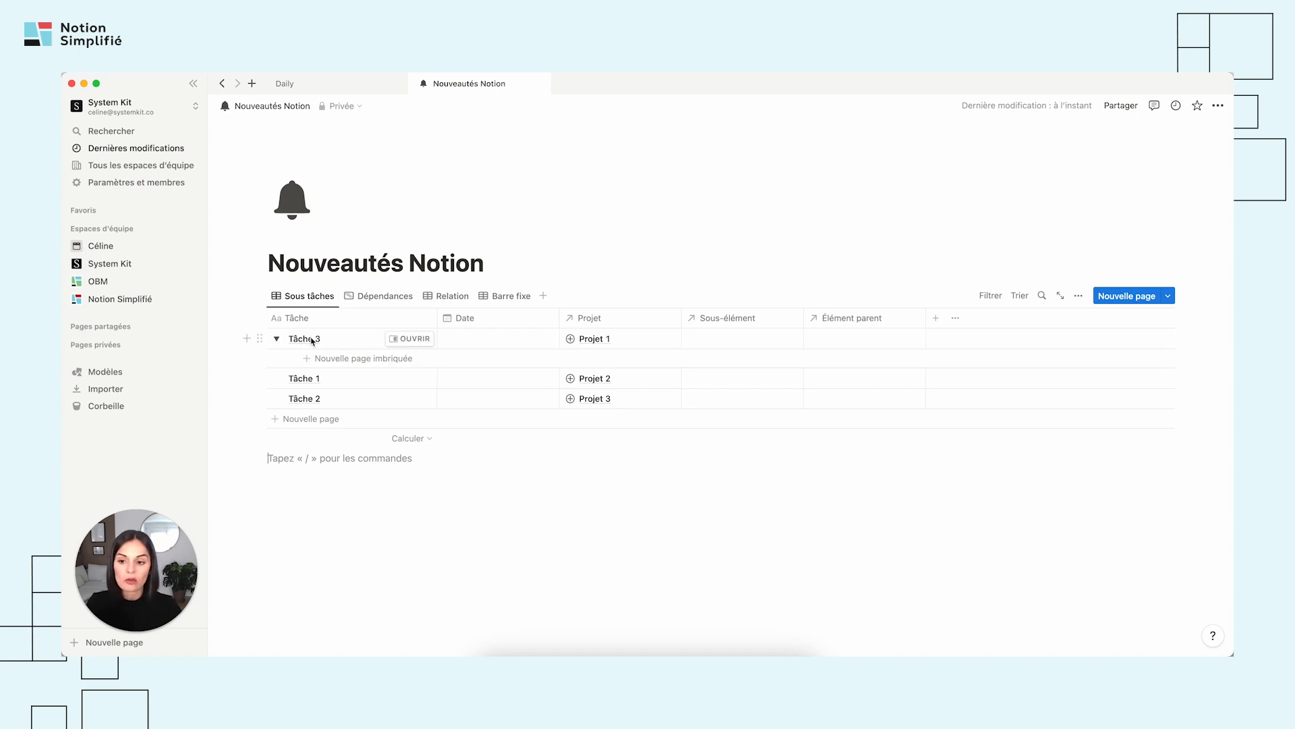
click(358, 359)
text(Sous)
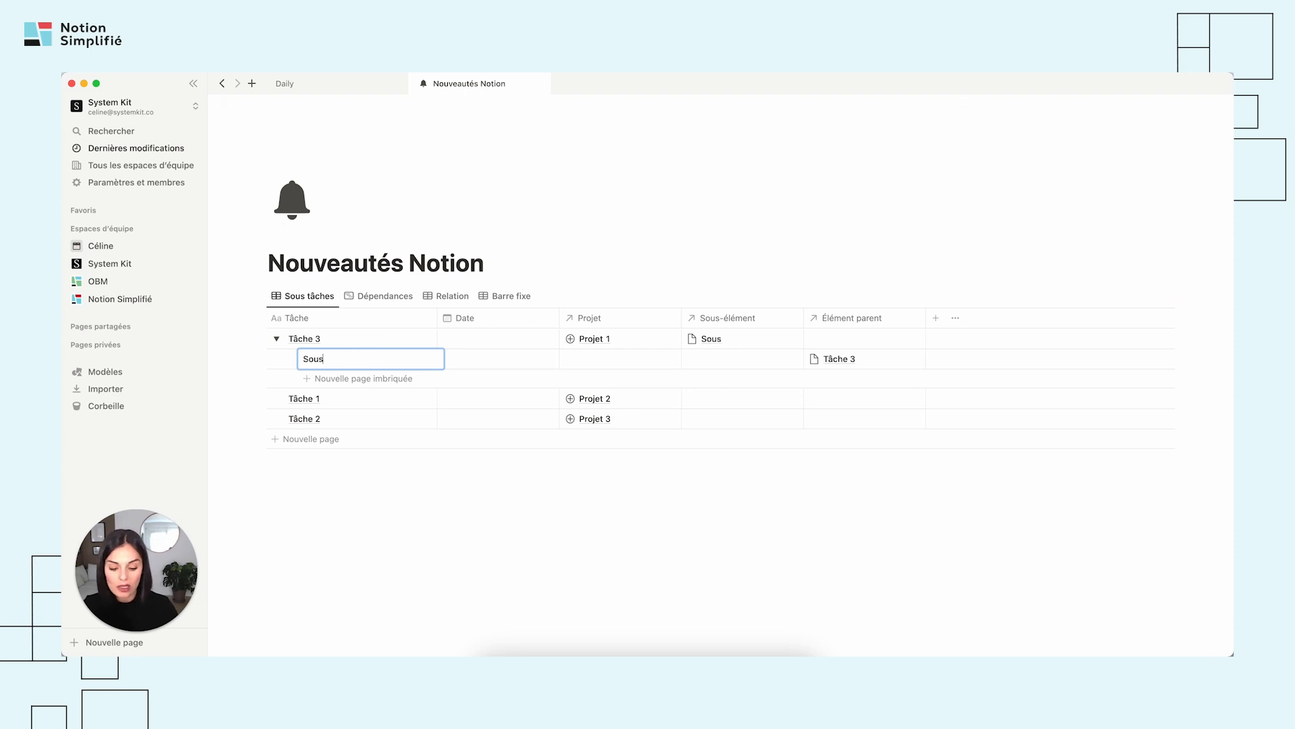
text(-tâche)
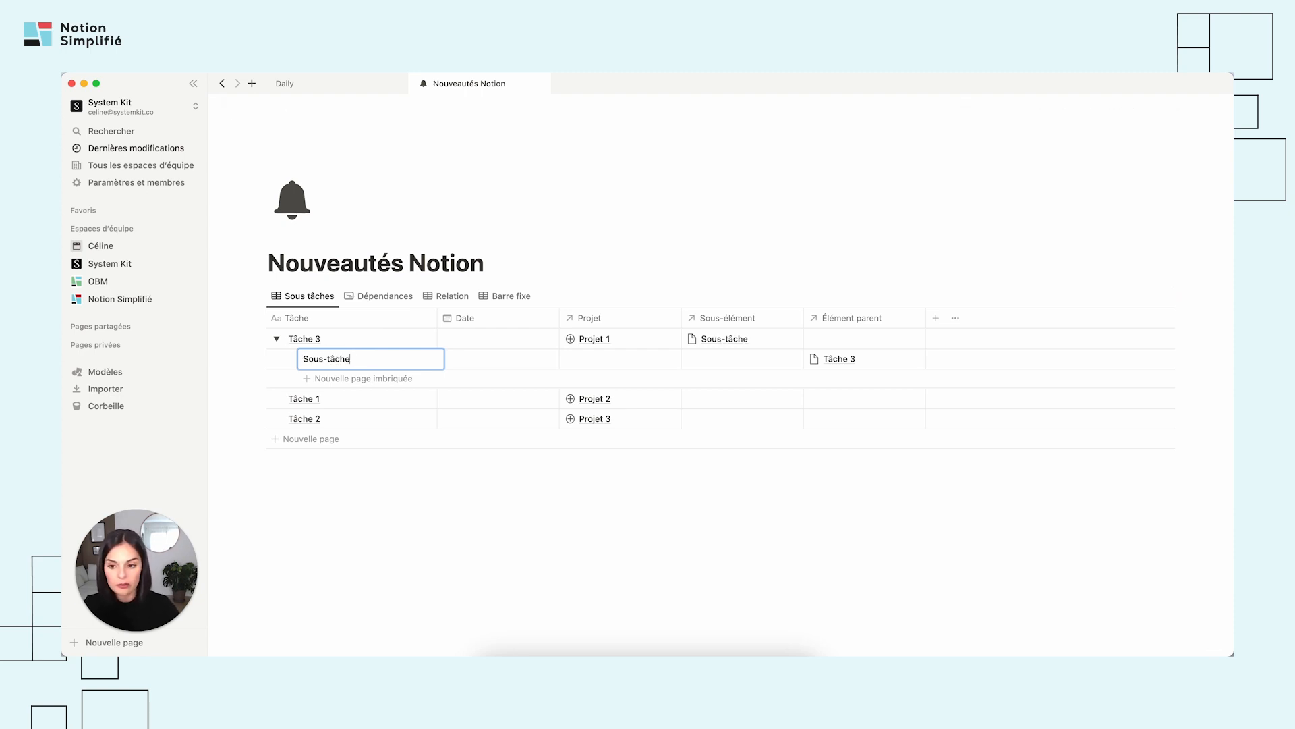
key(Escape)
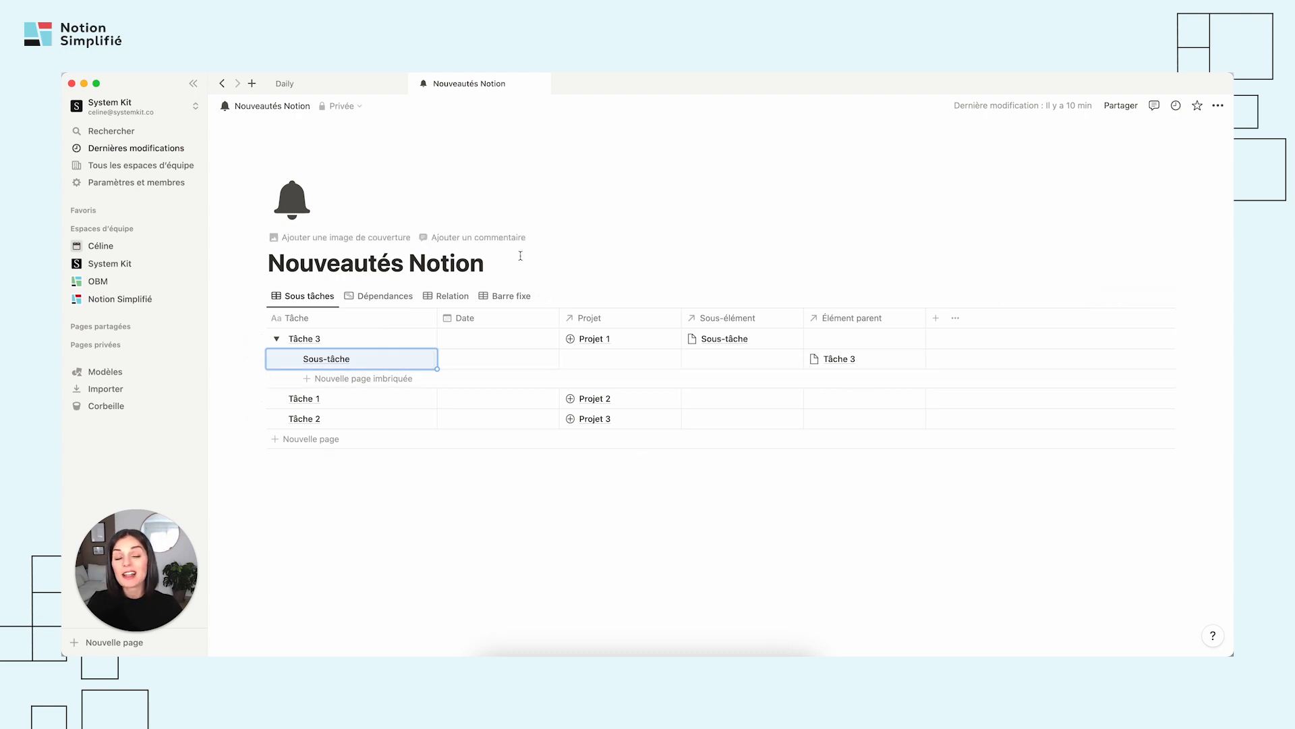
In the Dépendances timeline, schedule Sous-tâche for 3–7 January and Tâche 3 for 4–8 January.
click(380, 304)
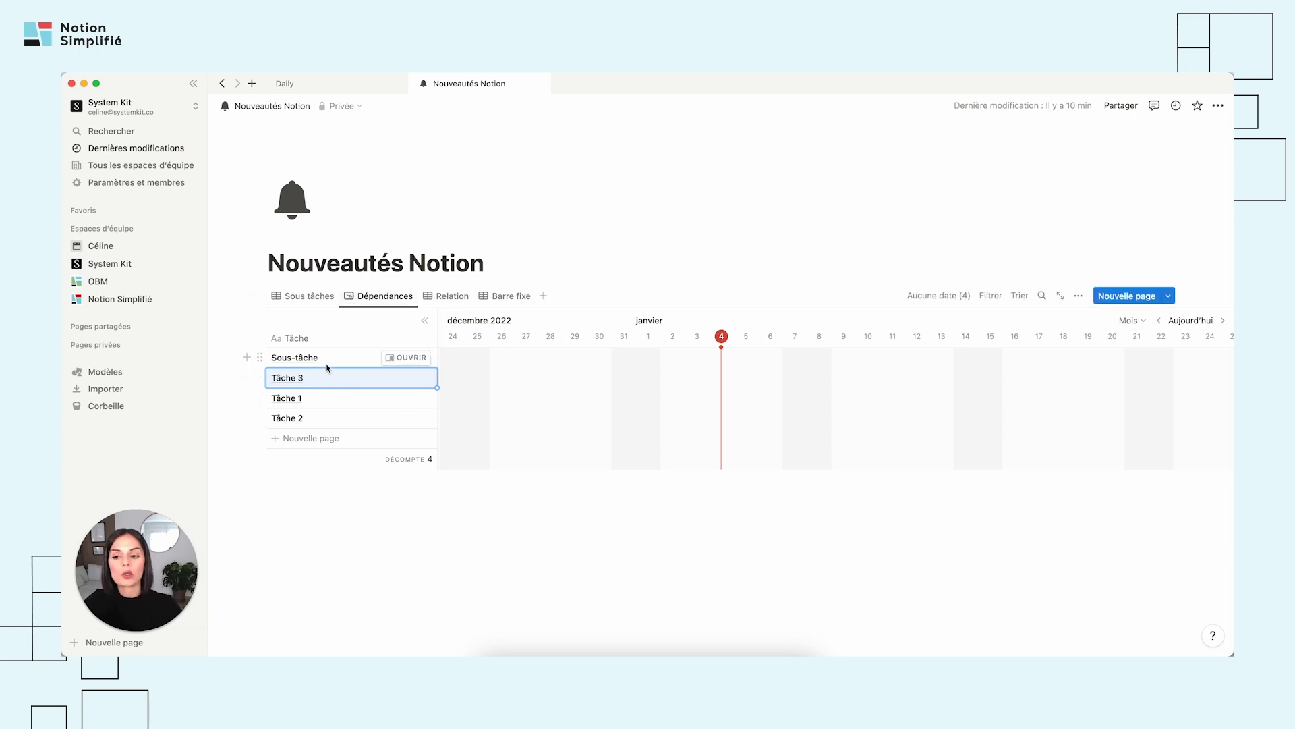
click(313, 297)
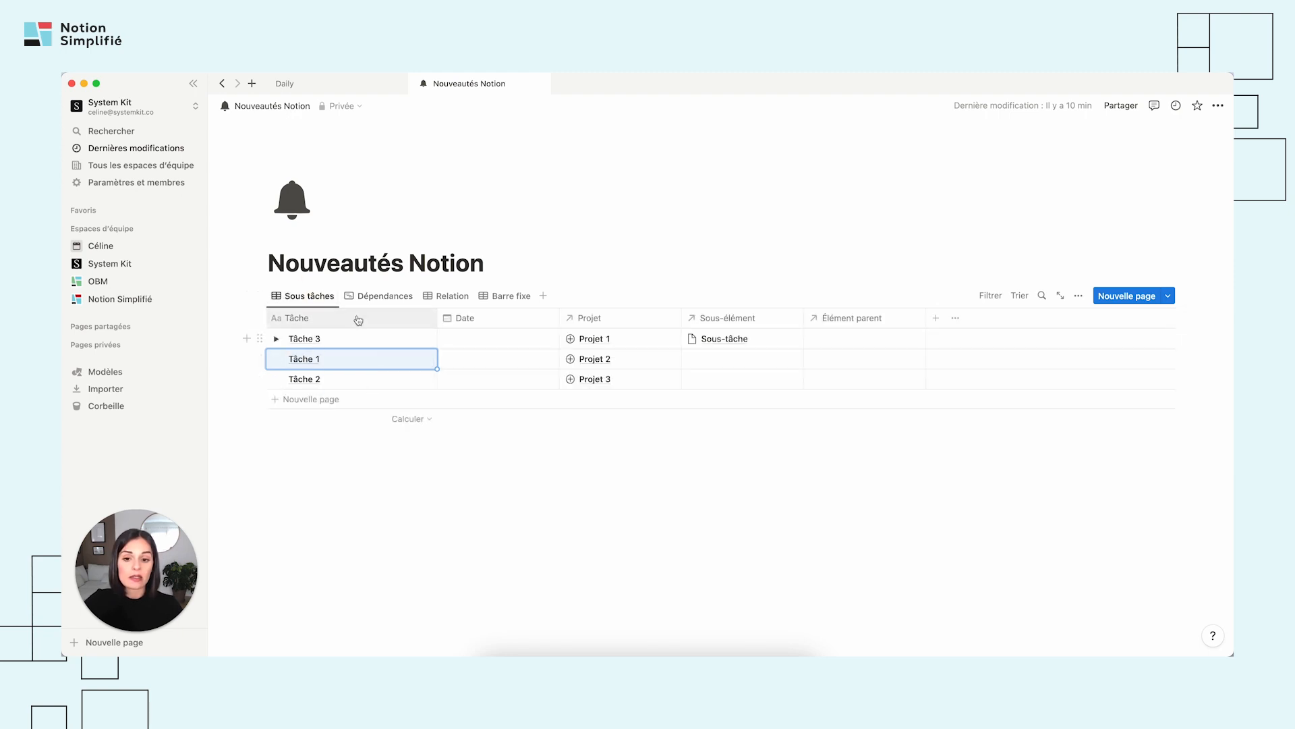
click(384, 297)
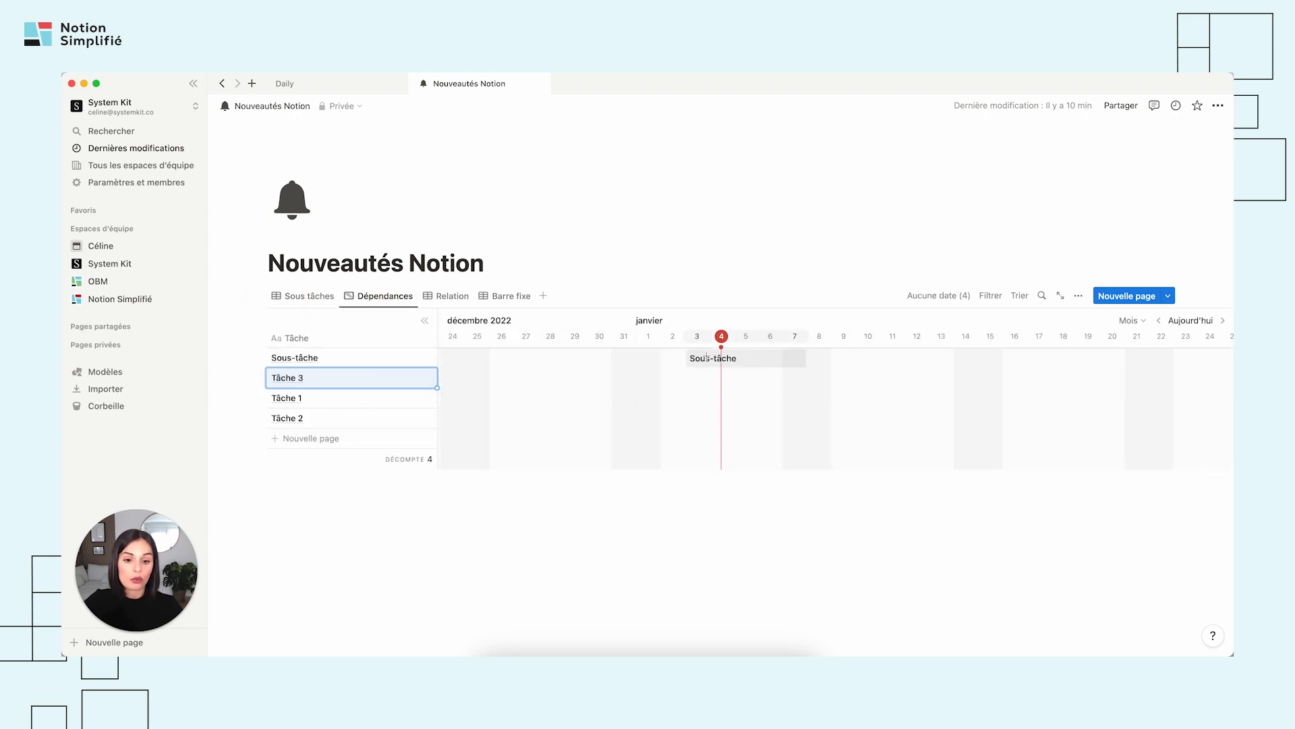
click(706, 363)
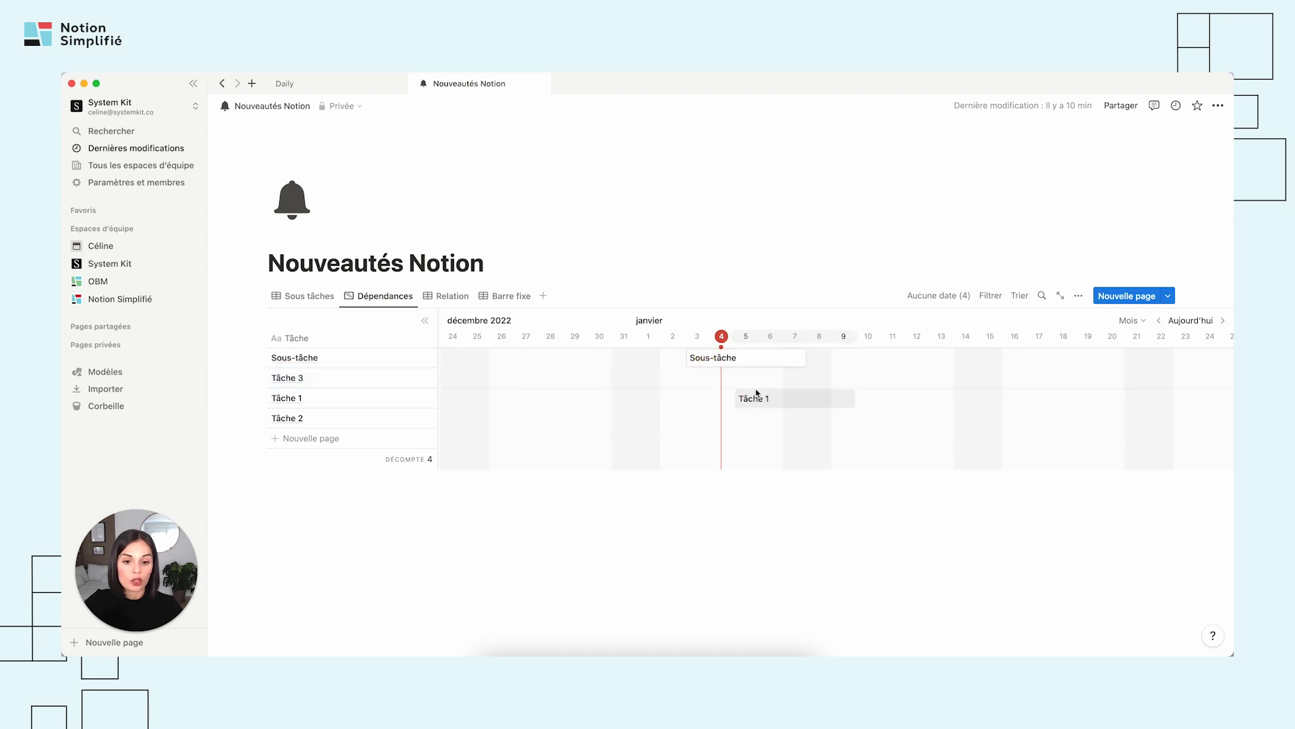
click(726, 378)
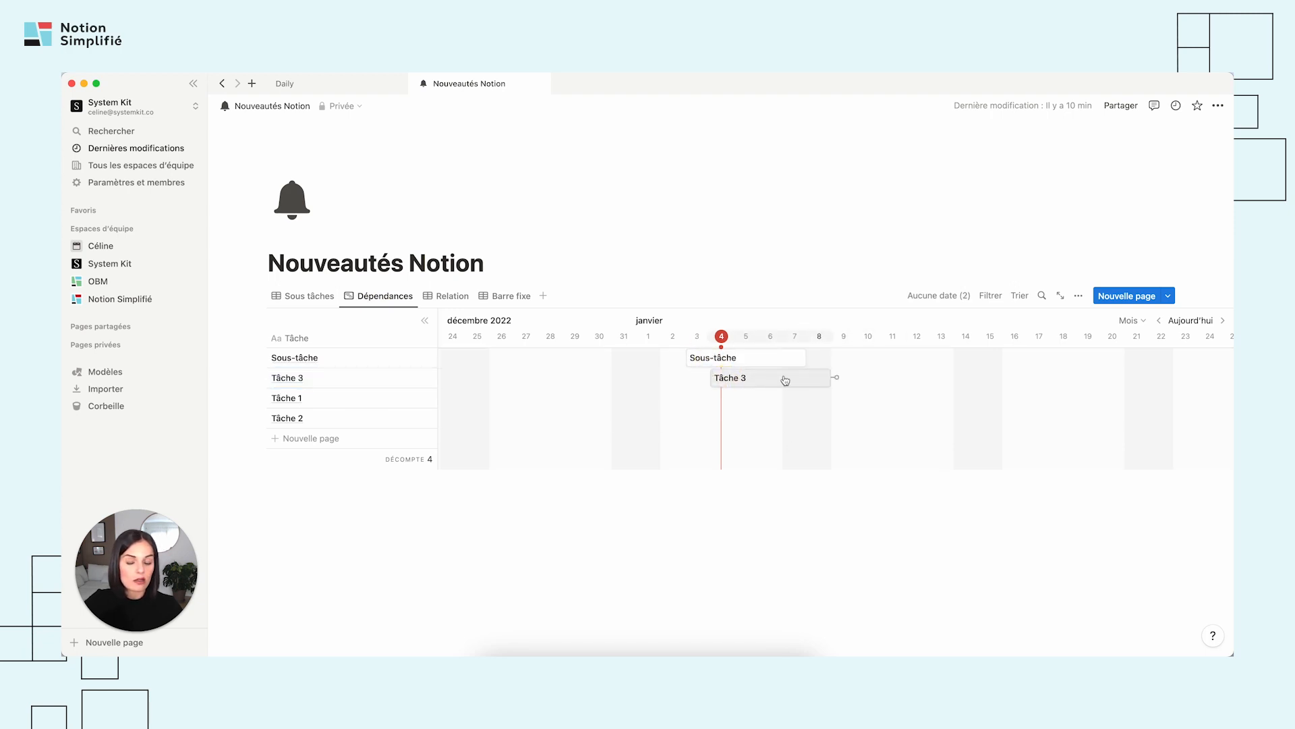
click(1079, 295)
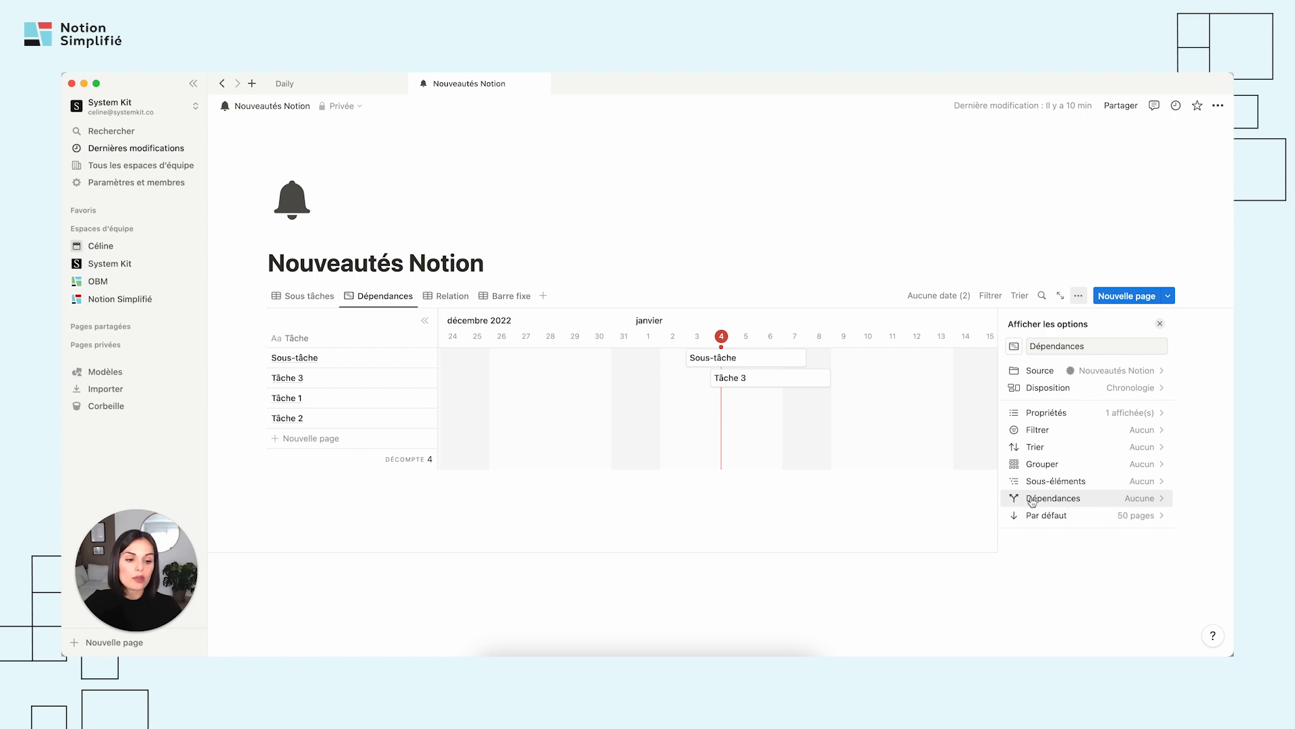
click(1107, 502)
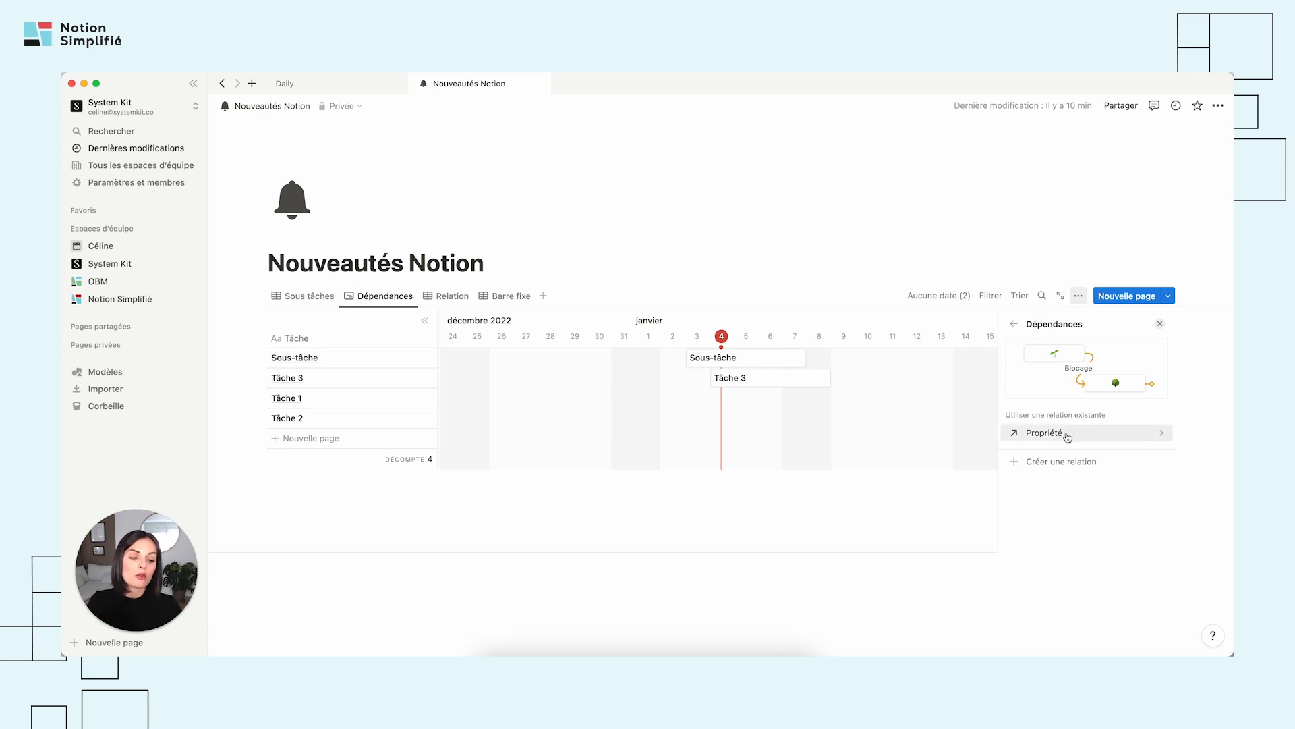
click(831, 367)
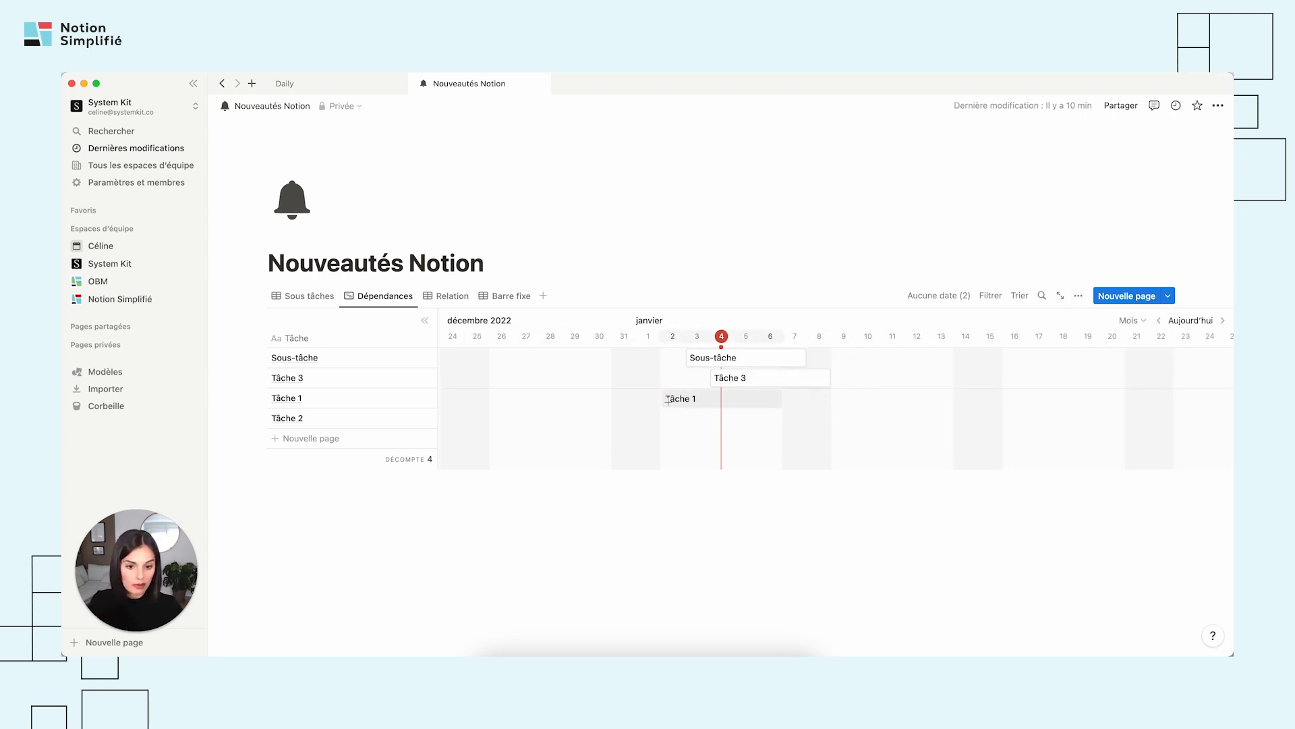
Schedule Tâche 1 for 10–14 January and link Tâche 3, ending on 7 January, to it as a dependency.
click(867, 404)
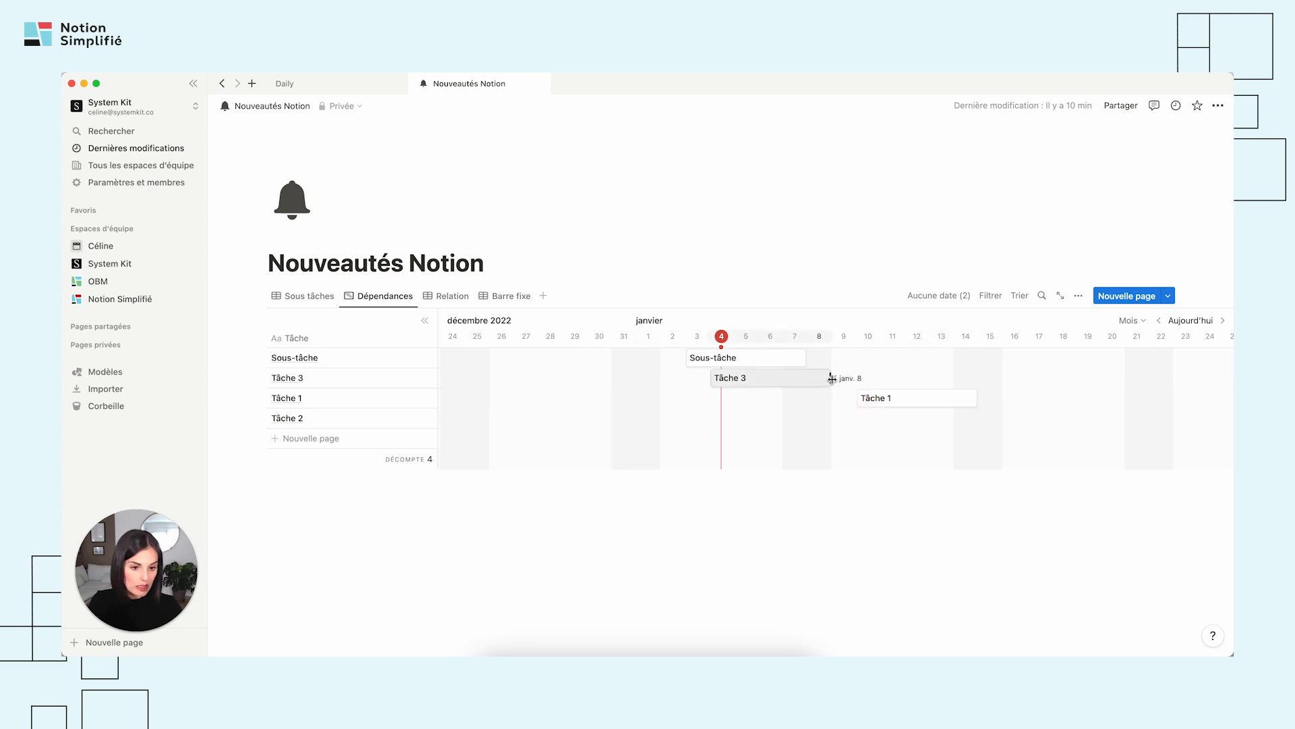
drag(831, 376, 855, 398)
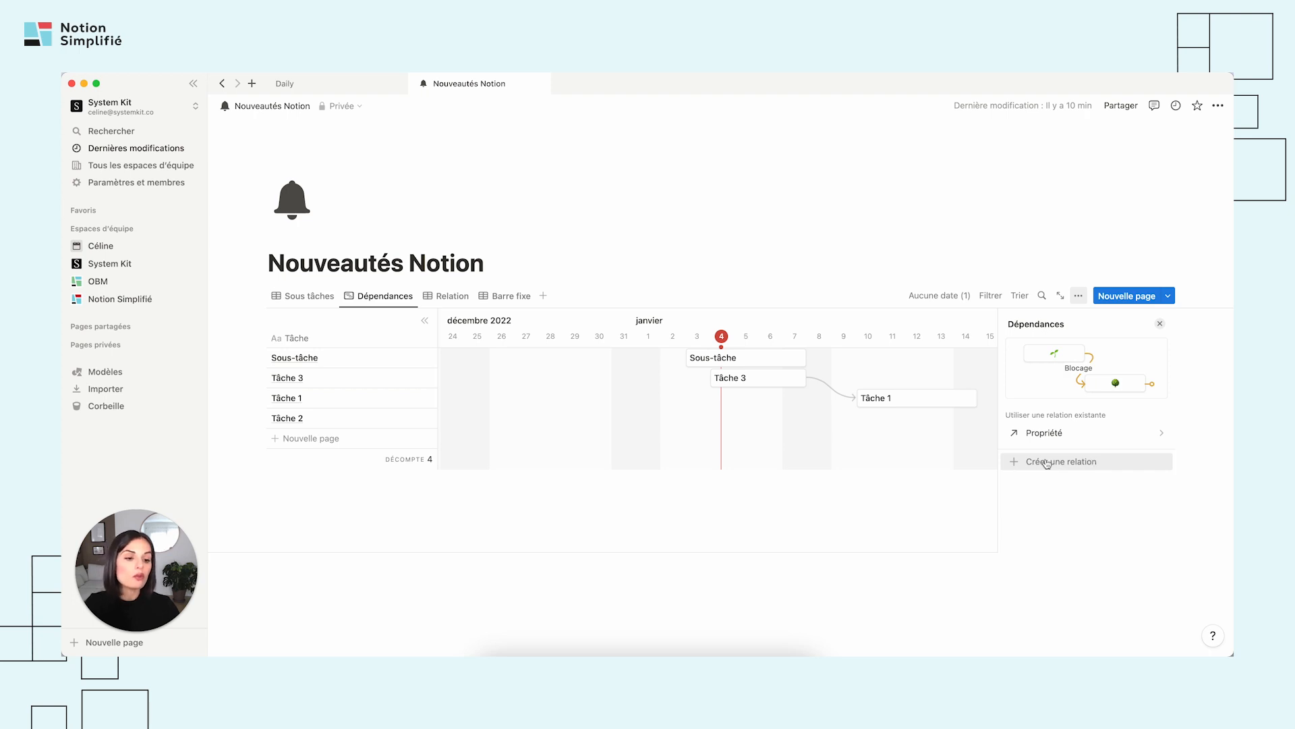
Create a new relation for the timeline dependencies, with the property names Blocage and Bloqué par.
click(1056, 435)
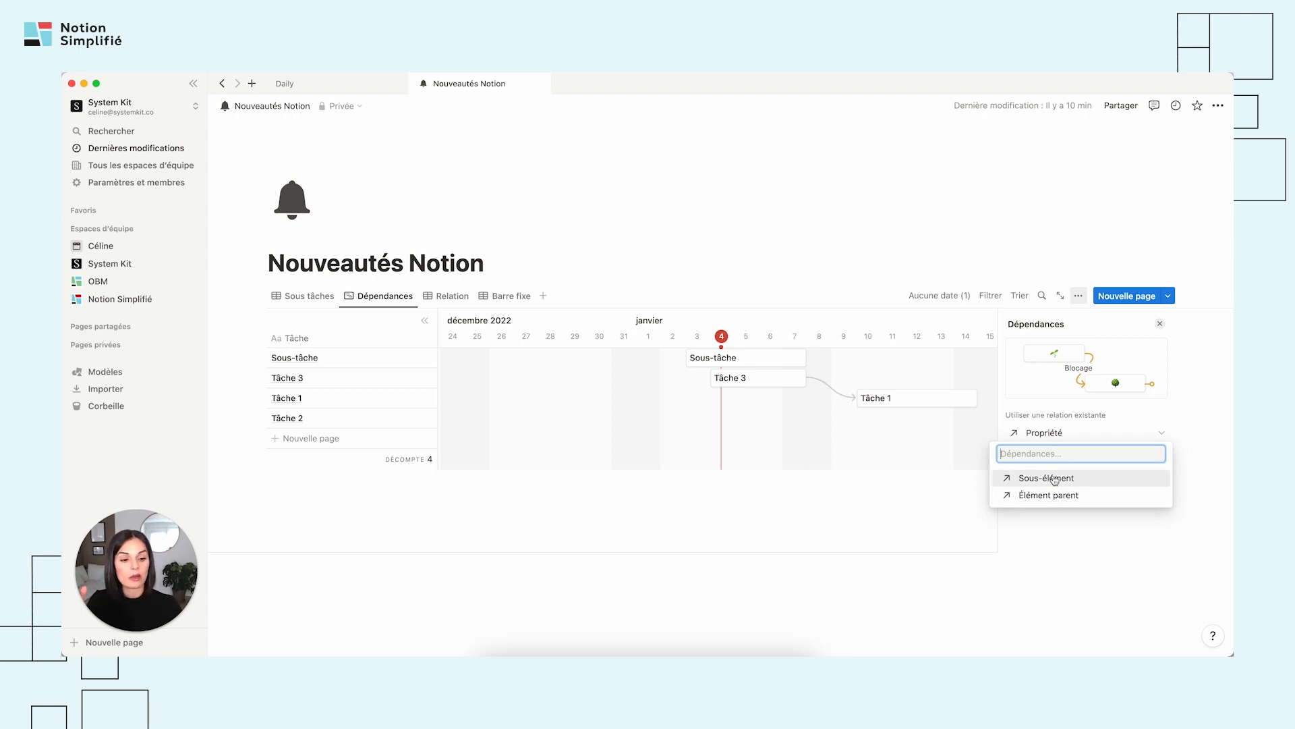
click(1064, 530)
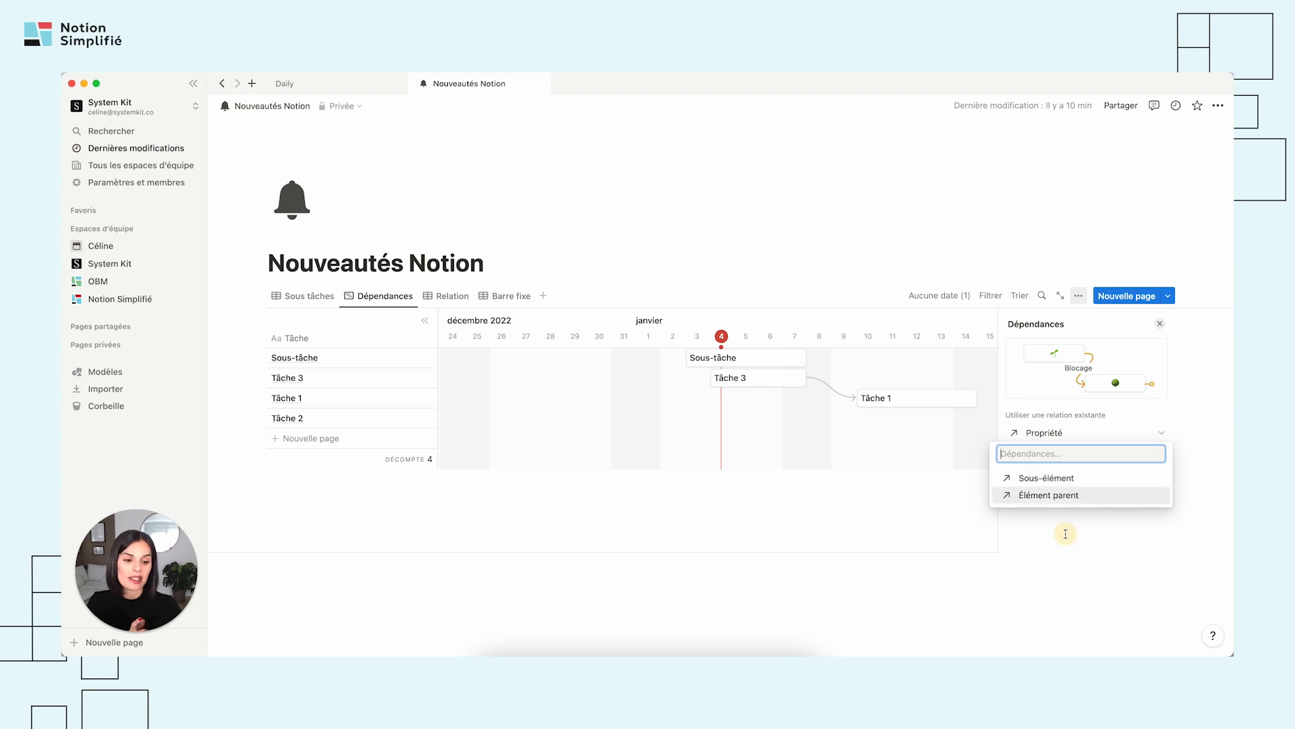
click(1067, 463)
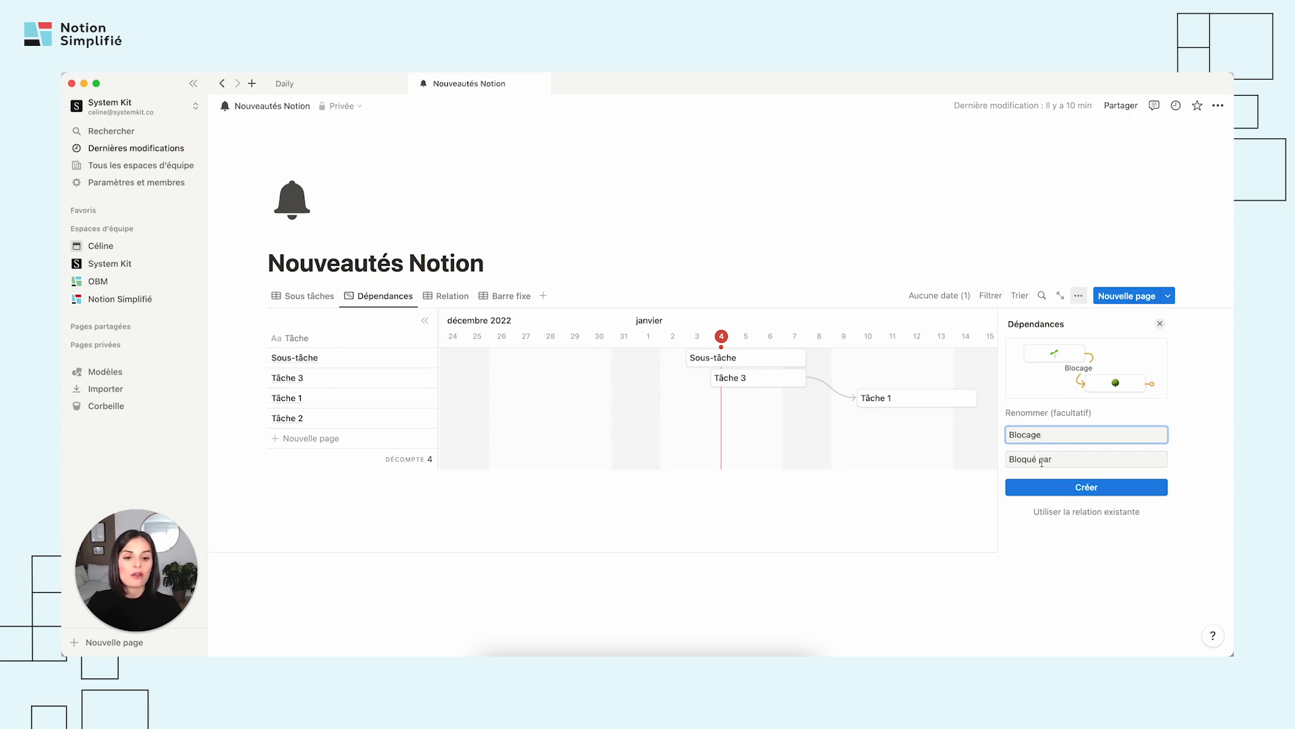
click(1066, 487)
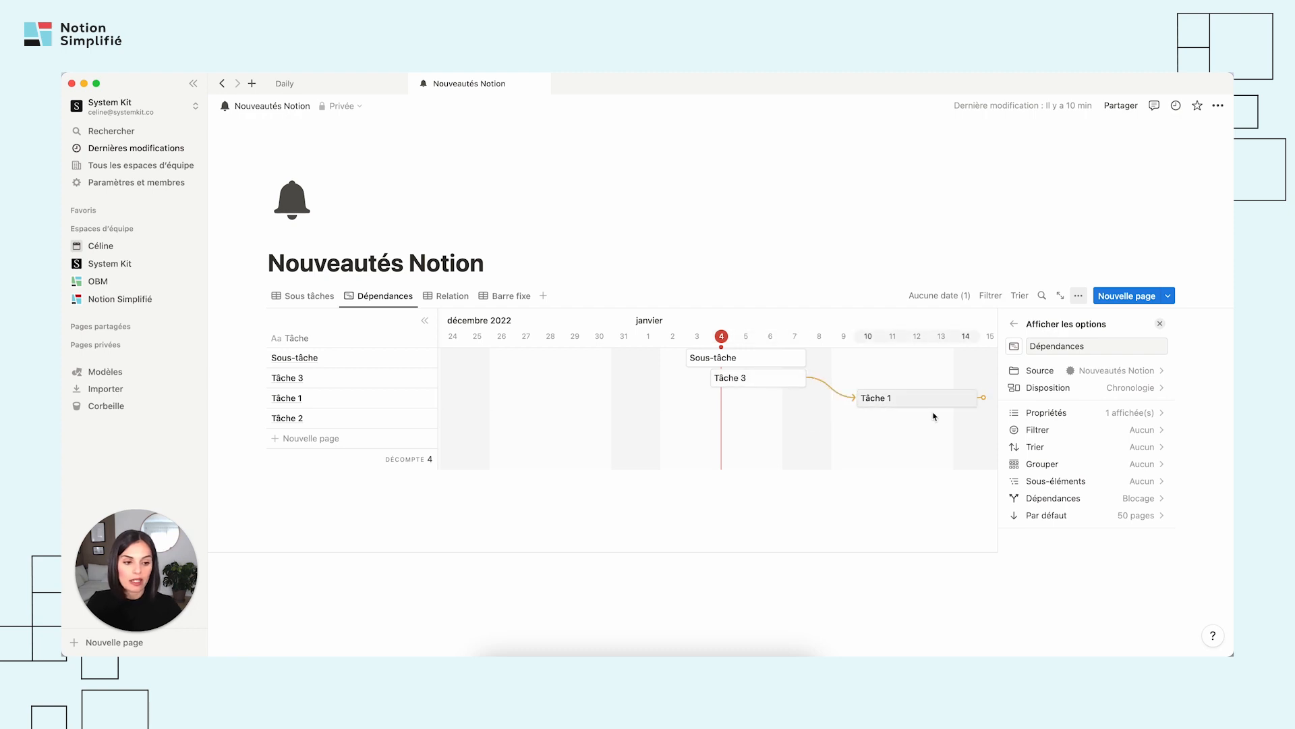
click(503, 230)
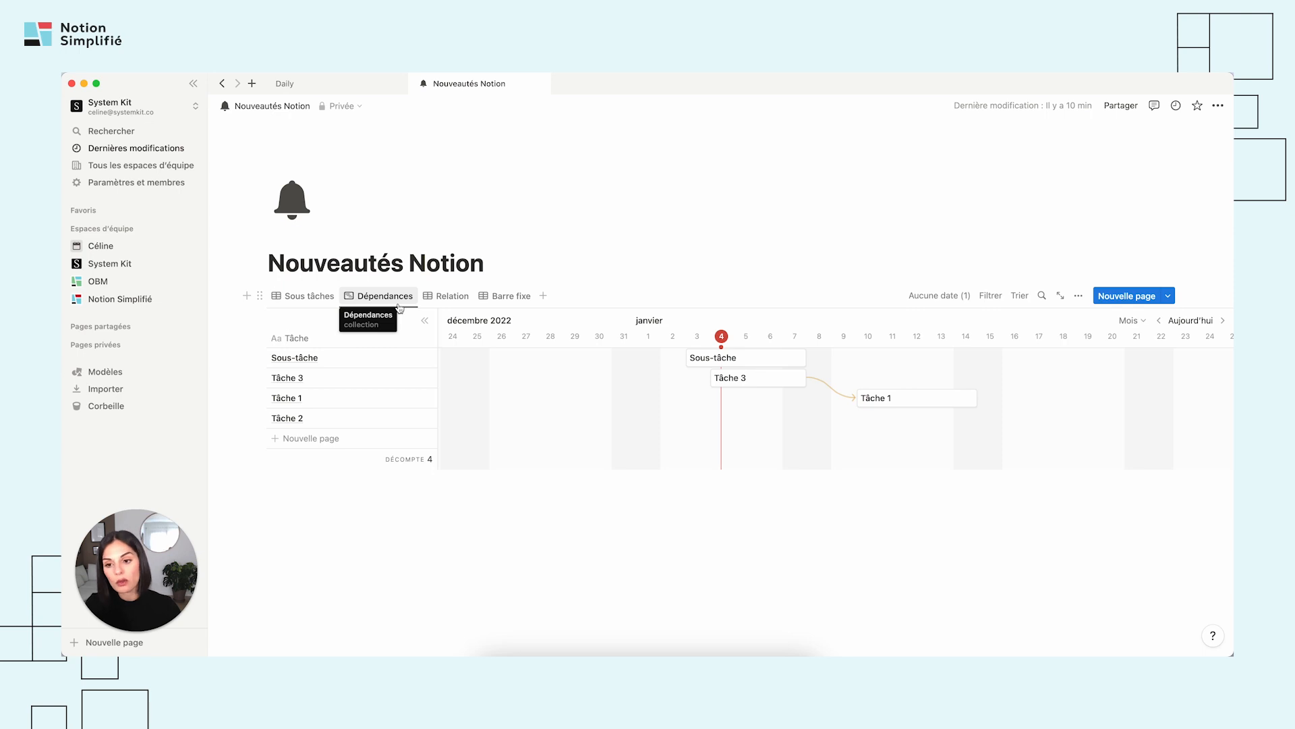
Hide the Blocage and Bloqué par properties in the Sous tâches table view.
click(304, 296)
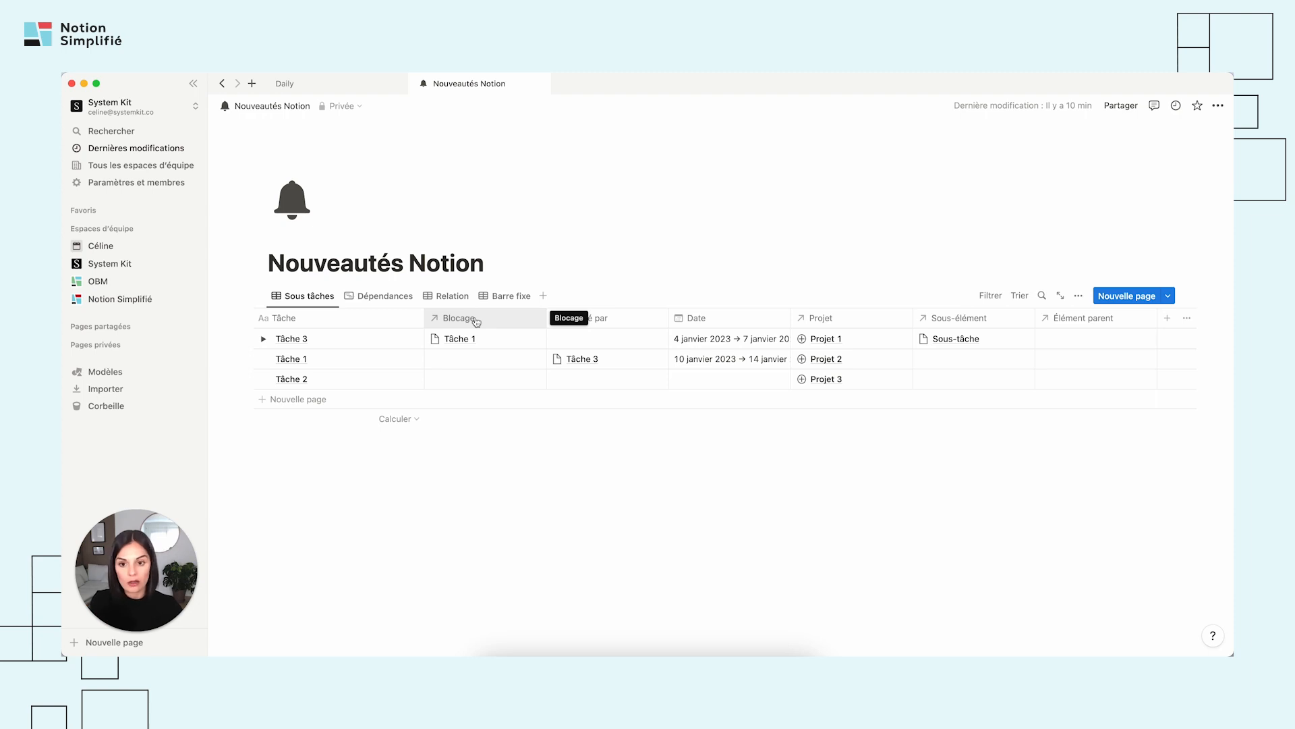
click(477, 321)
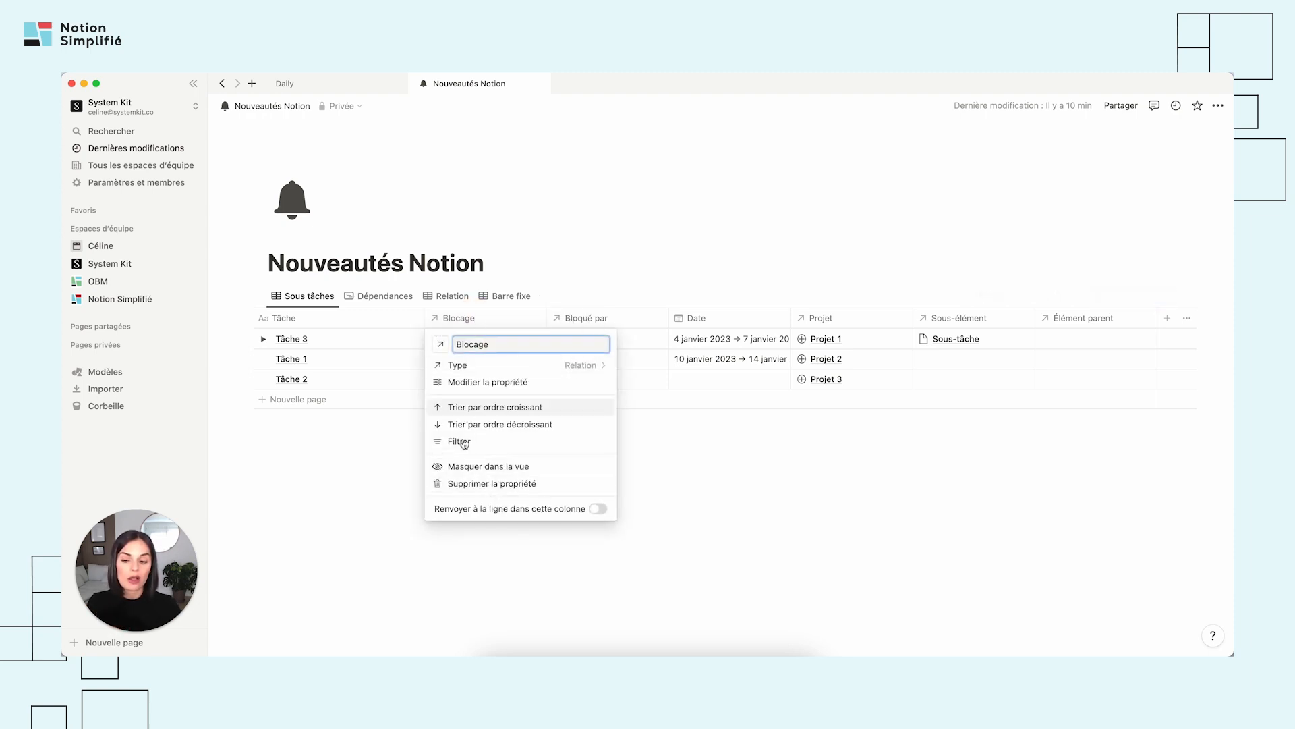
click(472, 466)
click(480, 330)
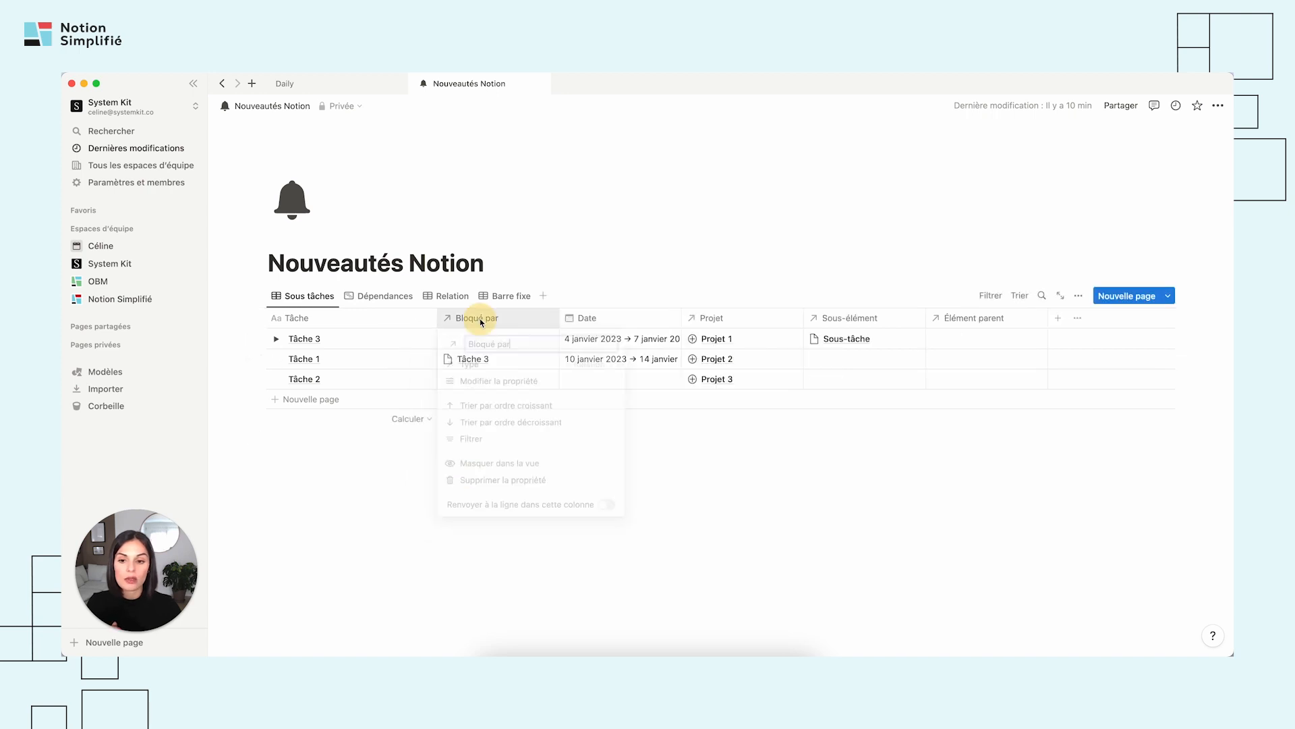
click(480, 464)
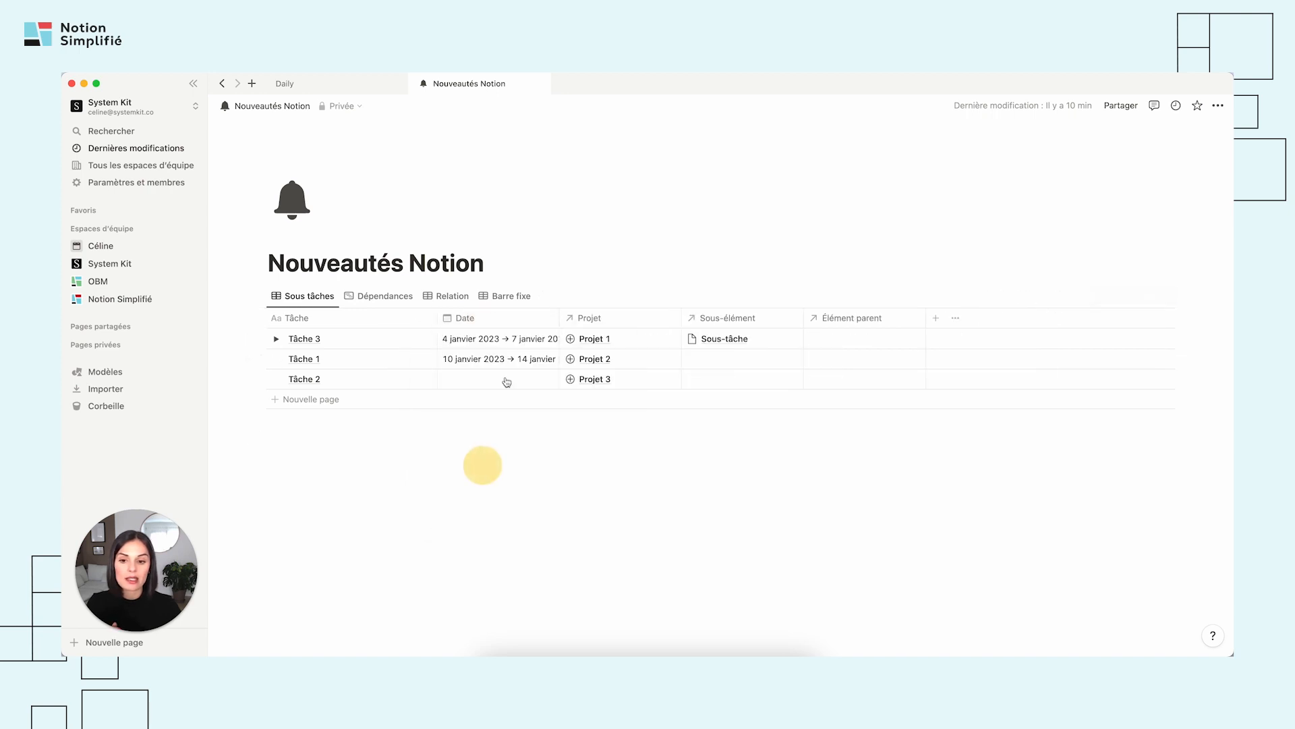
Hide the Sous-élément and Élément parent properties in the Sous tâches table, and return to the Dépendances timeline.
click(276, 358)
click(756, 322)
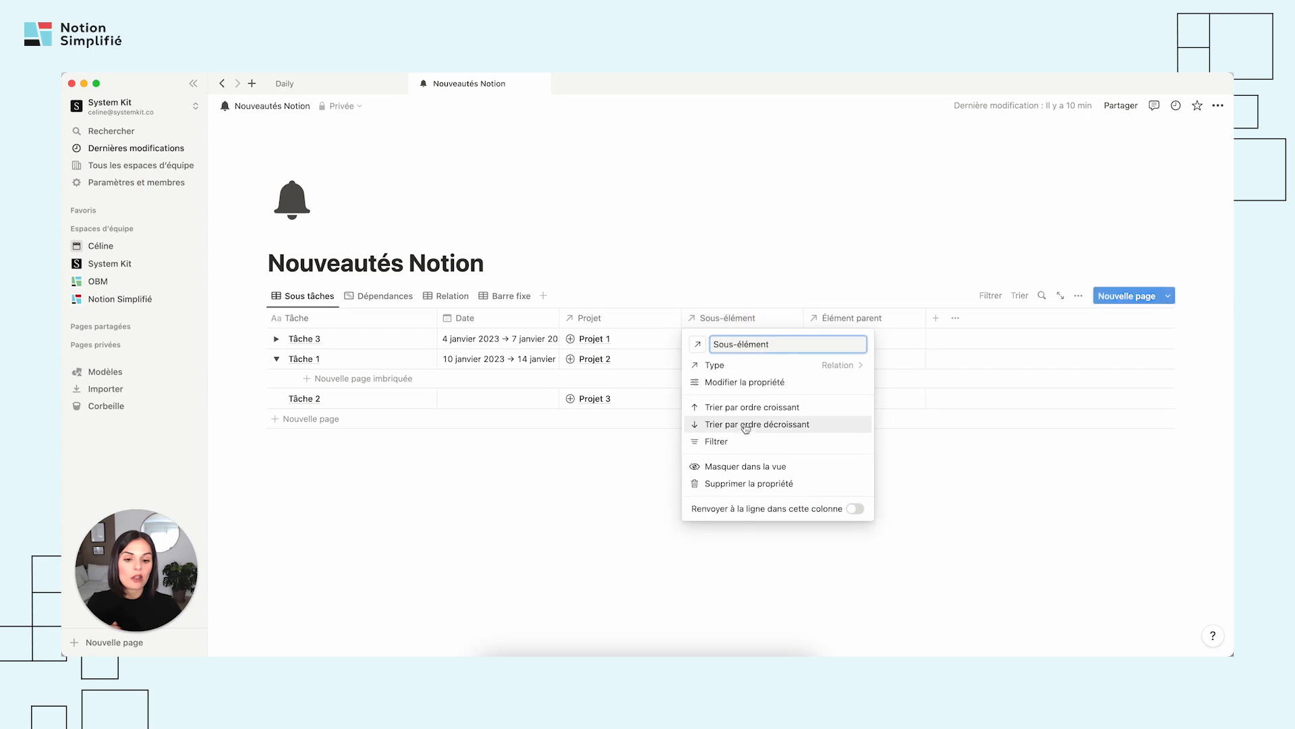
click(742, 470)
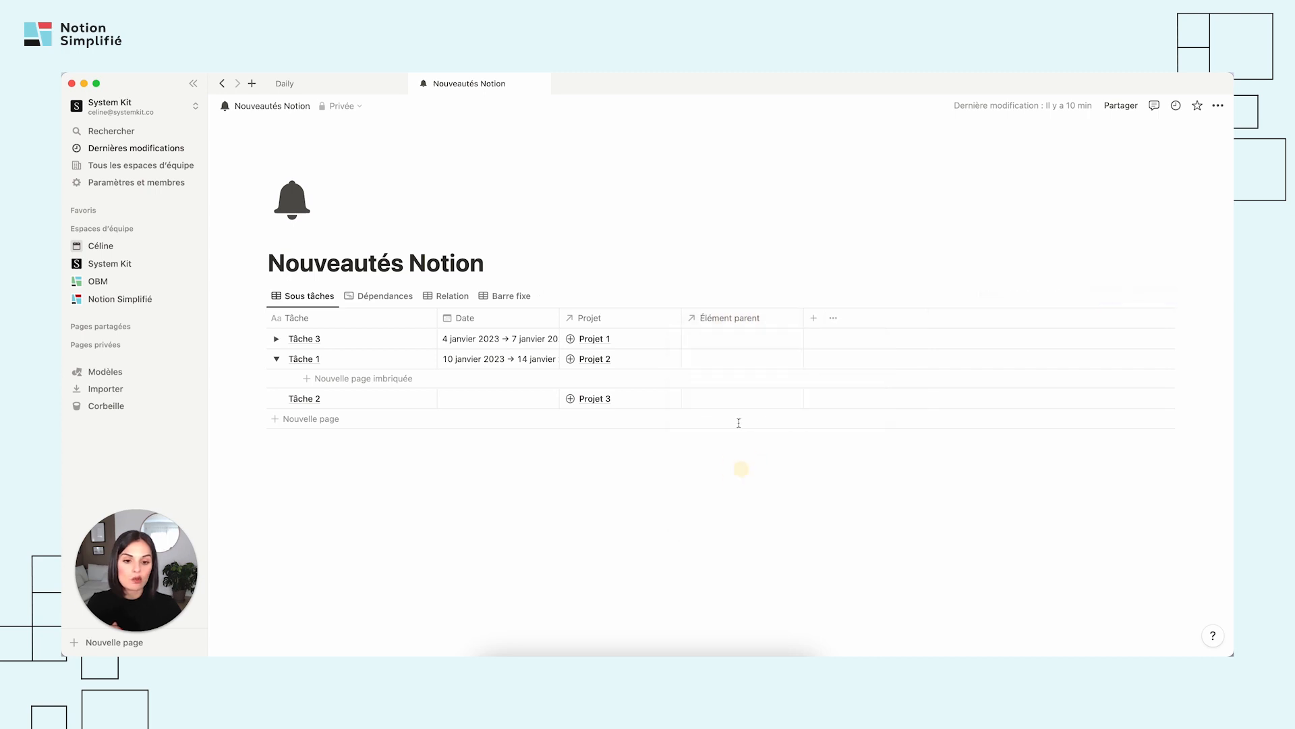
click(745, 319)
click(736, 469)
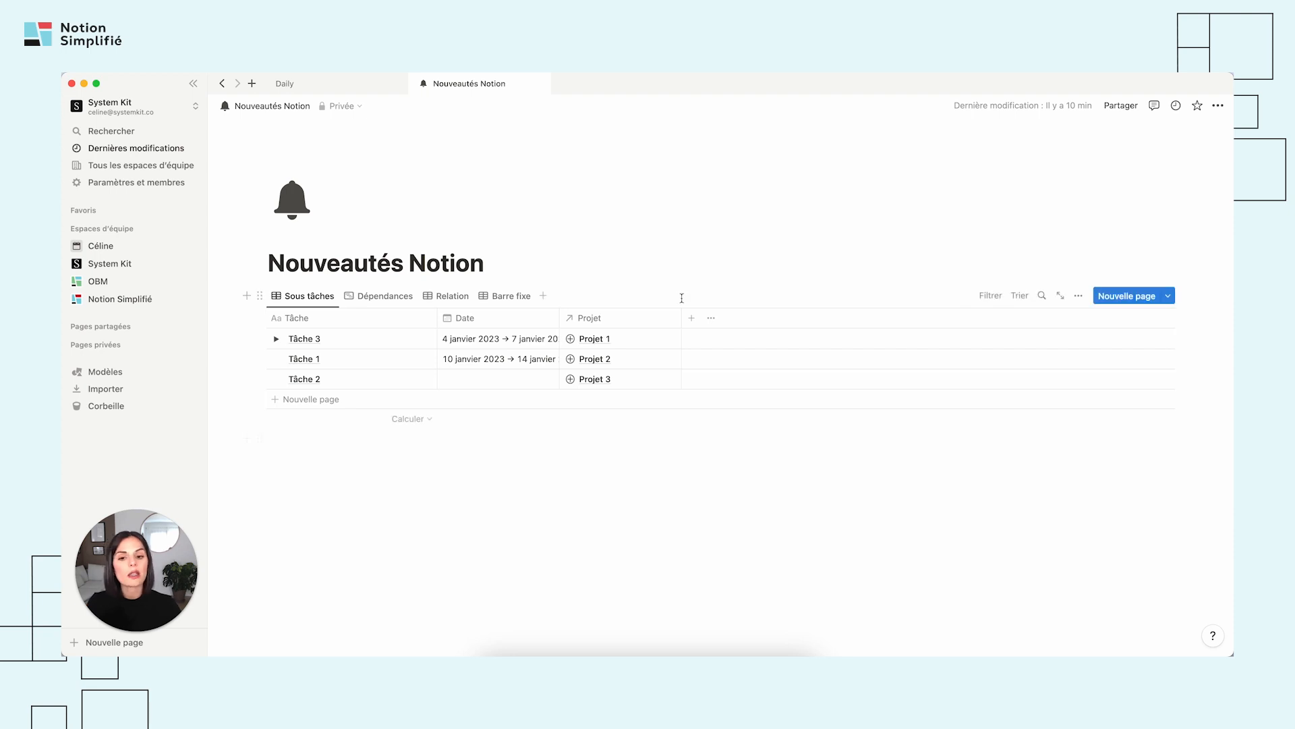
click(377, 301)
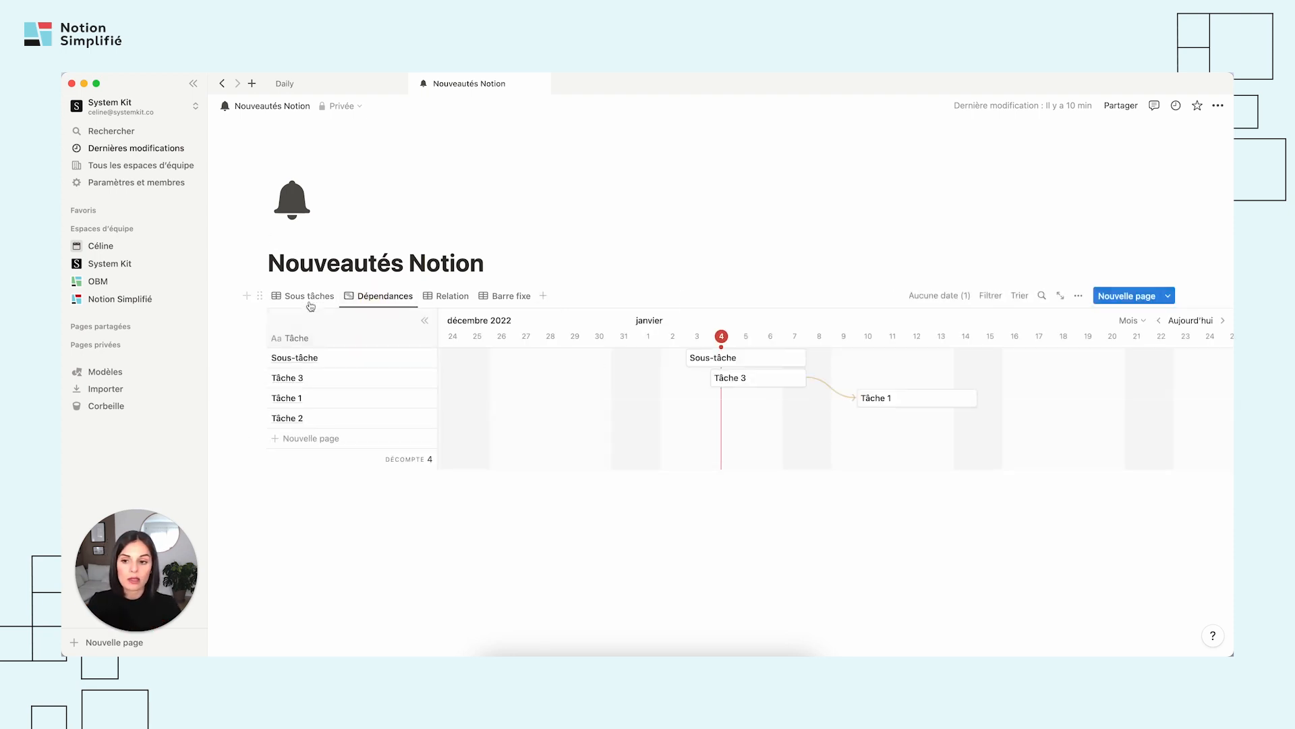
Examine which existing relations can drive the sub-items of the Sous tâches table, and expand Tâche 3 to view its nested tasks.
click(311, 298)
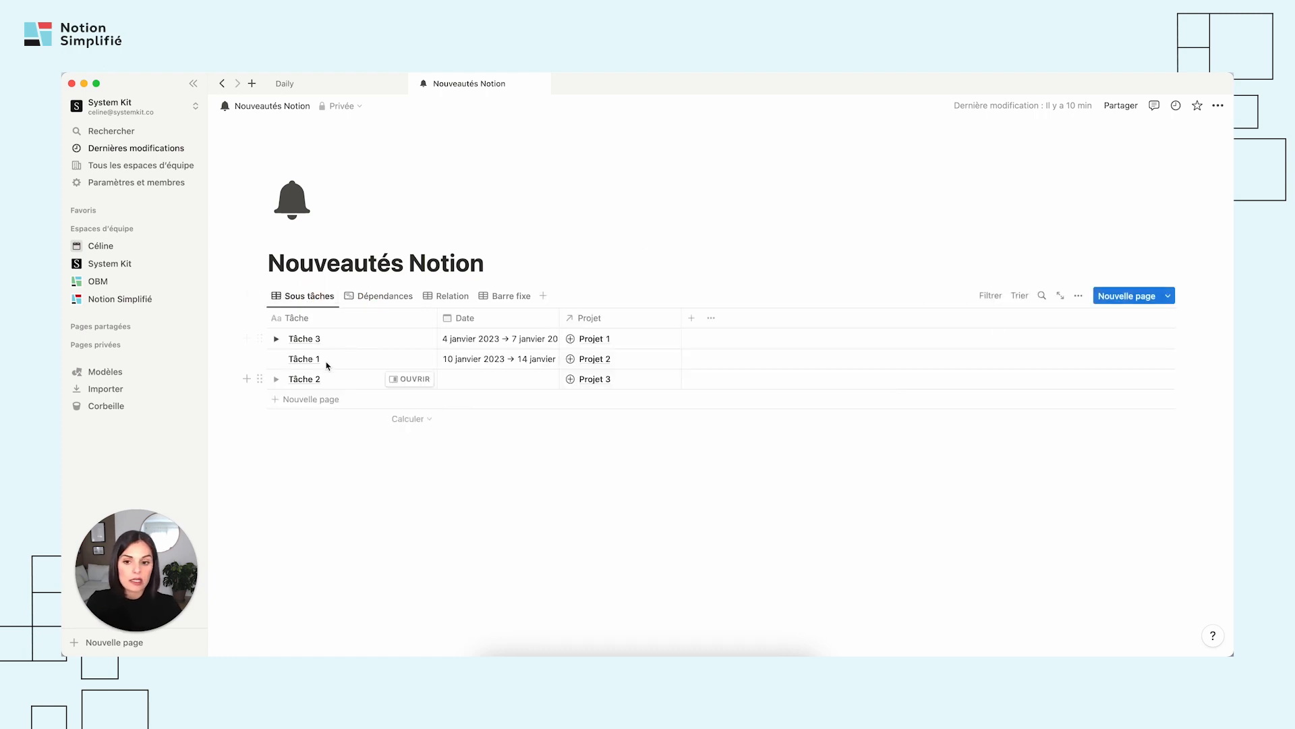
click(1078, 295)
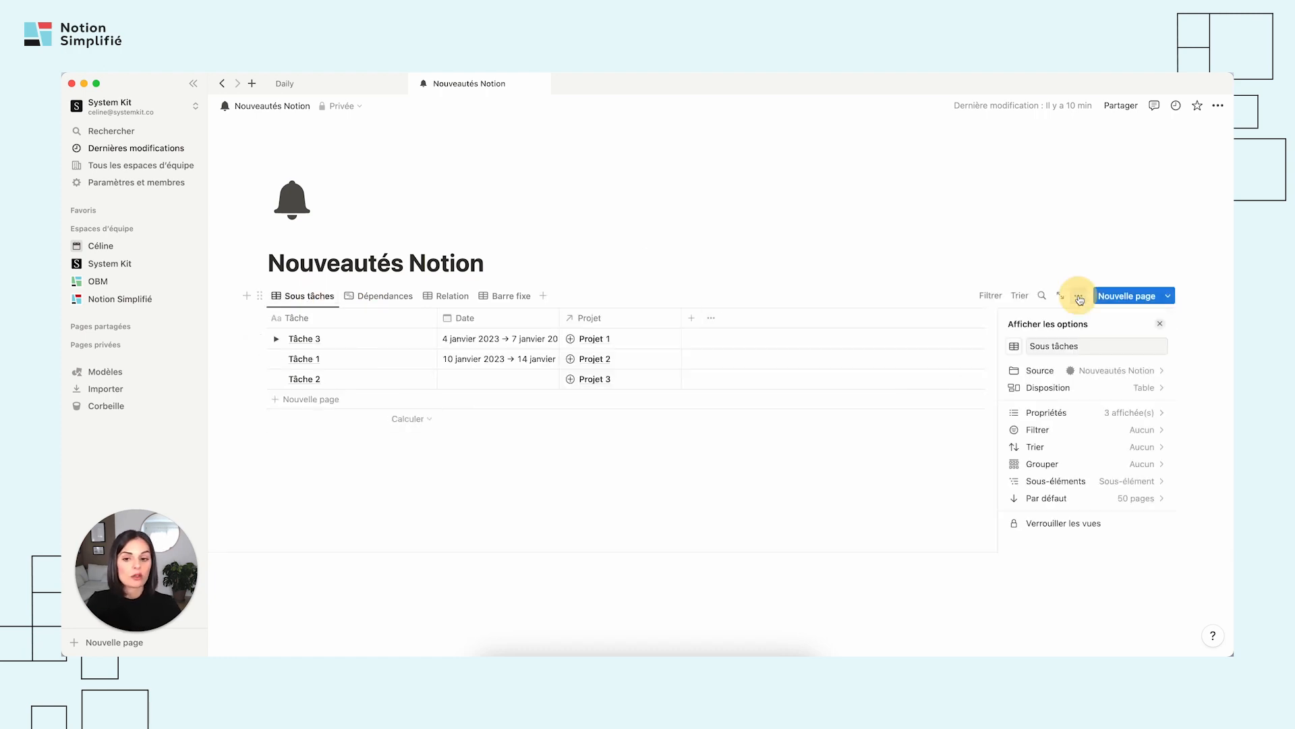
click(1085, 488)
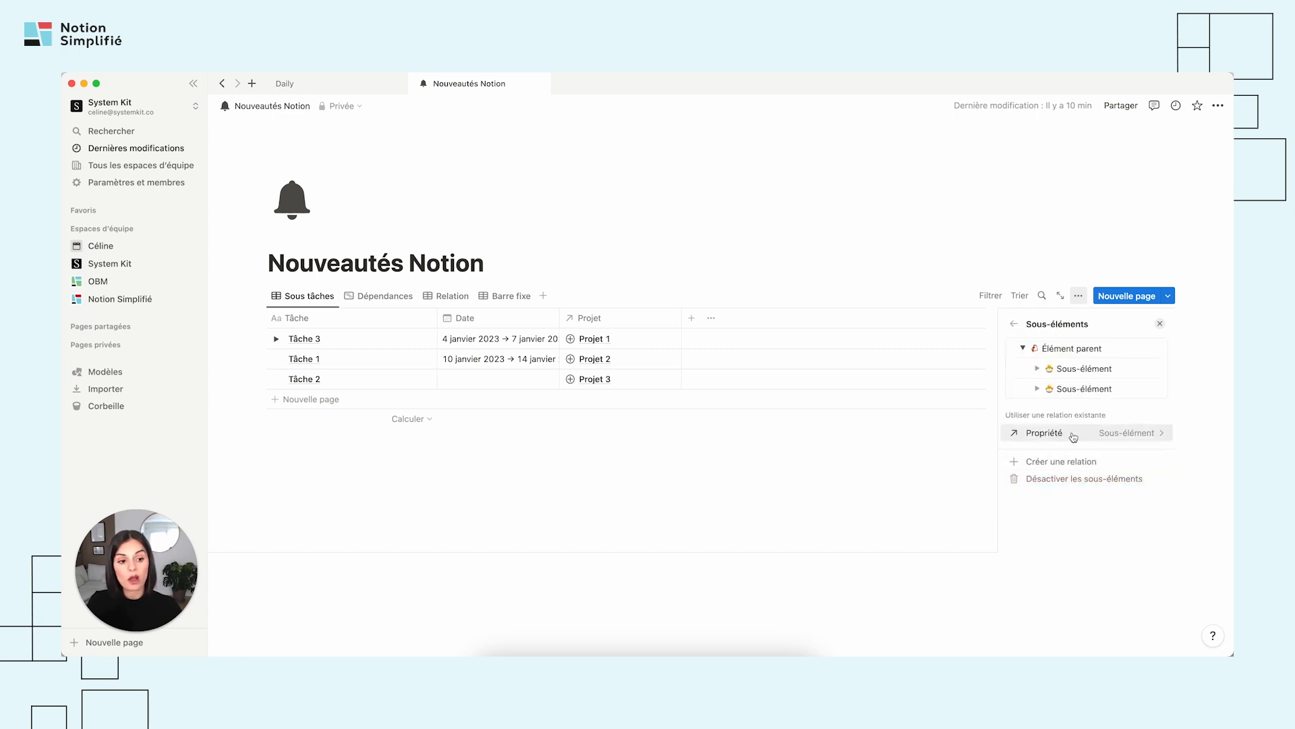
click(1012, 324)
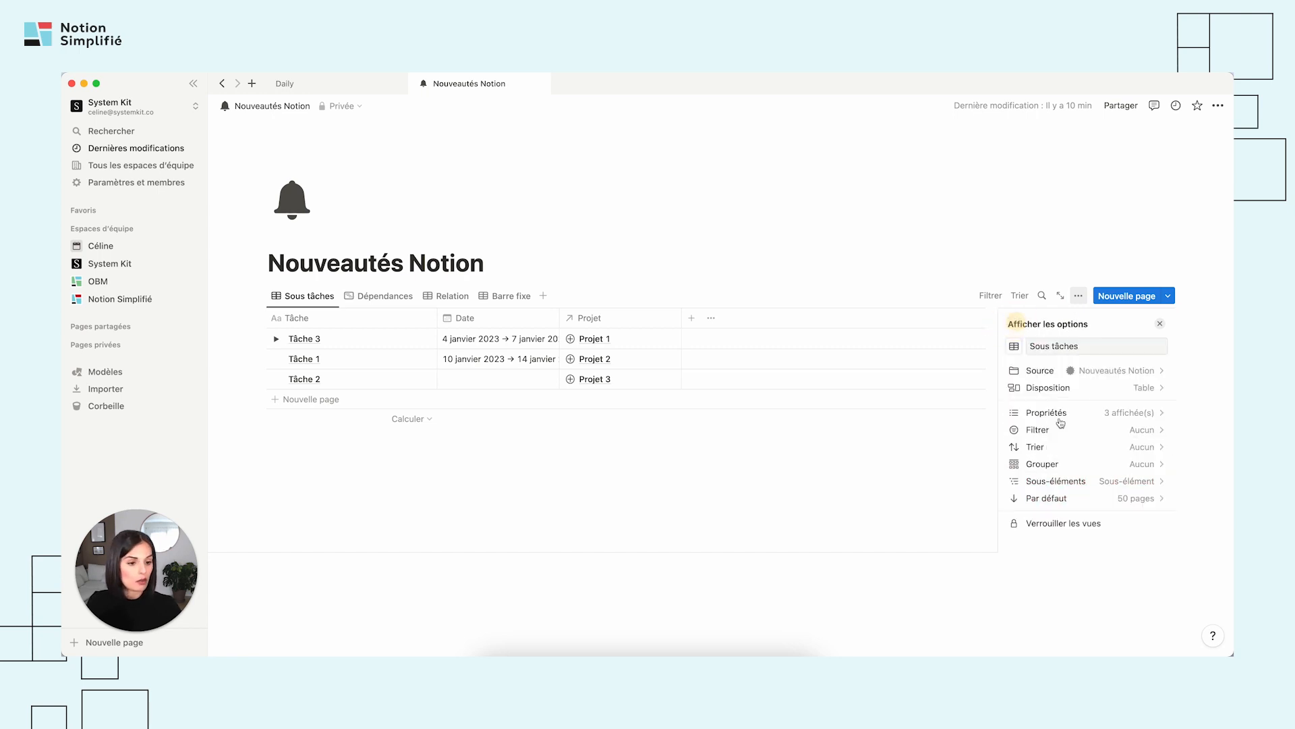
click(1080, 484)
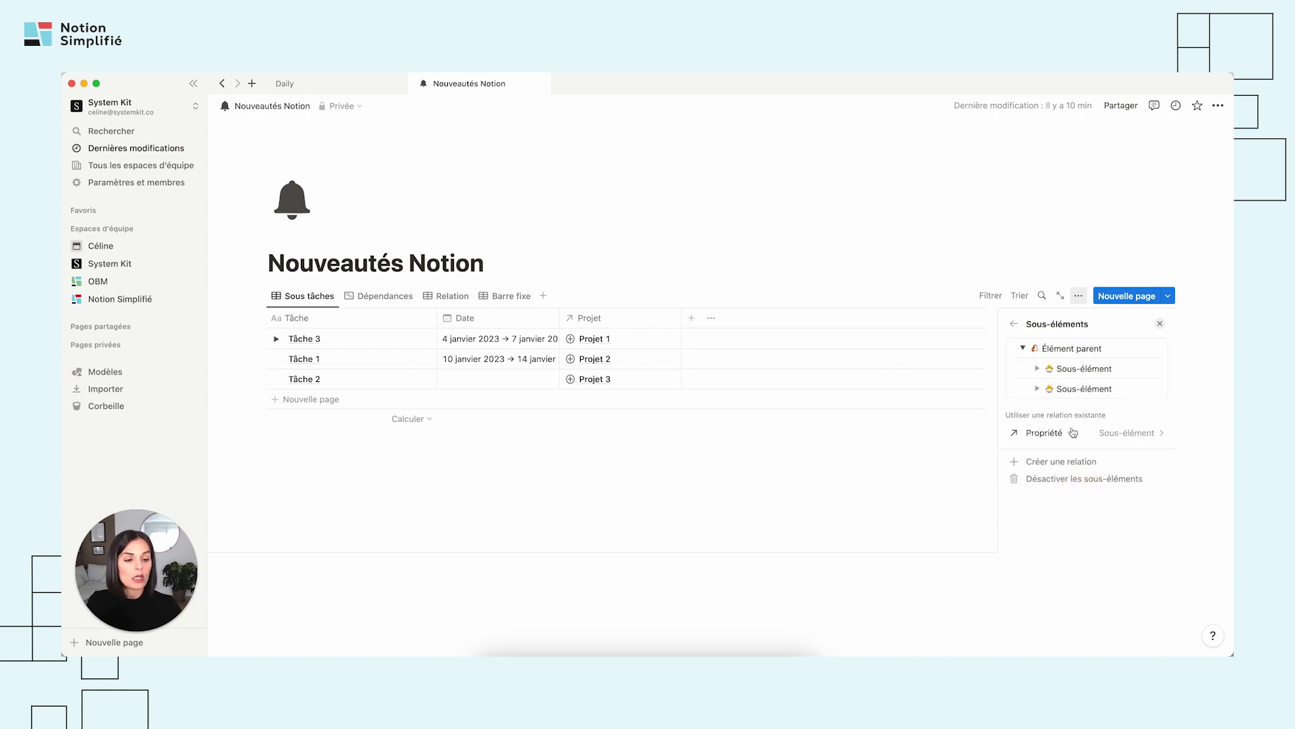
click(1151, 434)
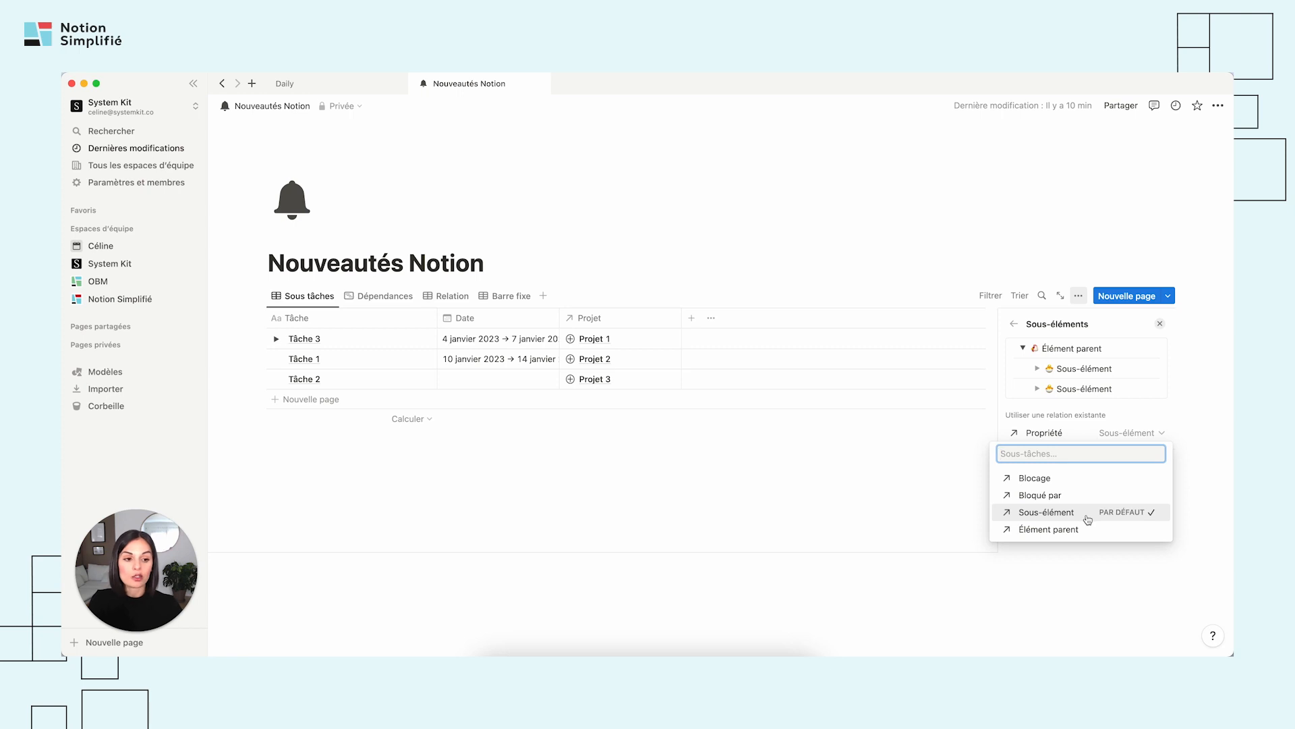
click(493, 490)
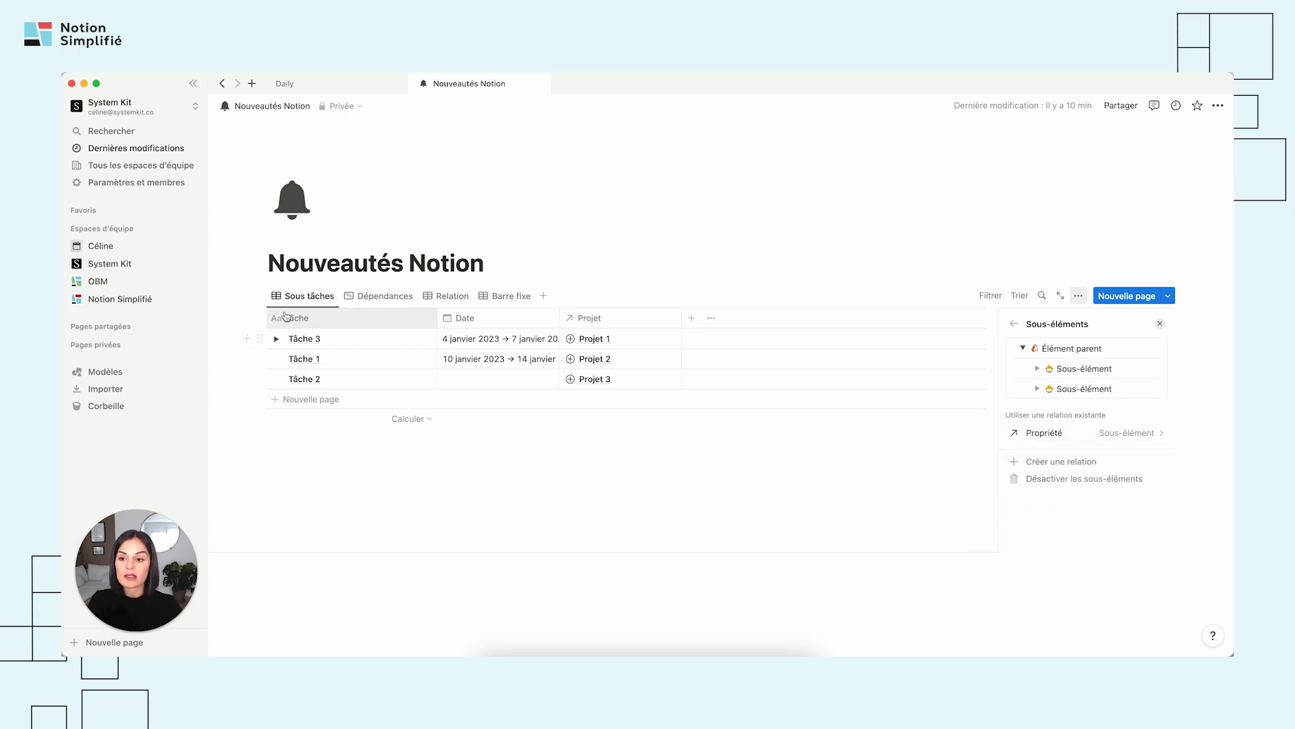
click(1111, 439)
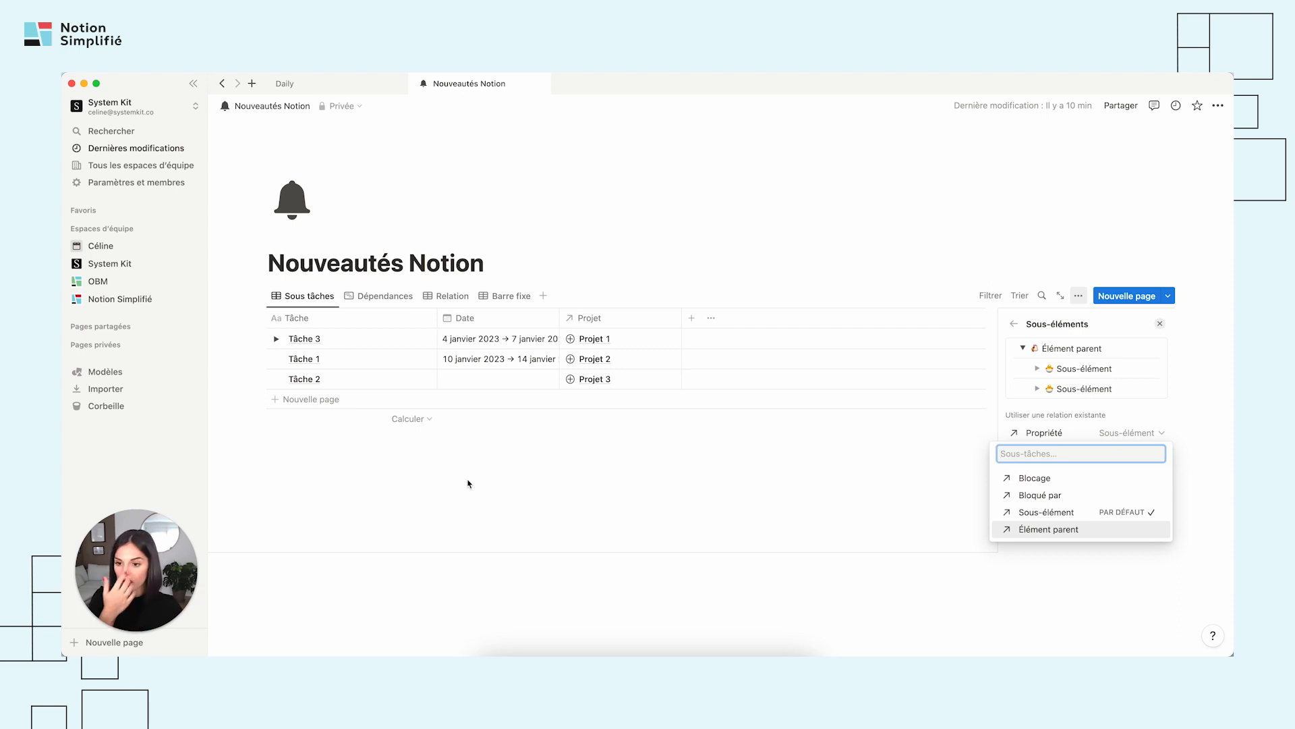
click(276, 338)
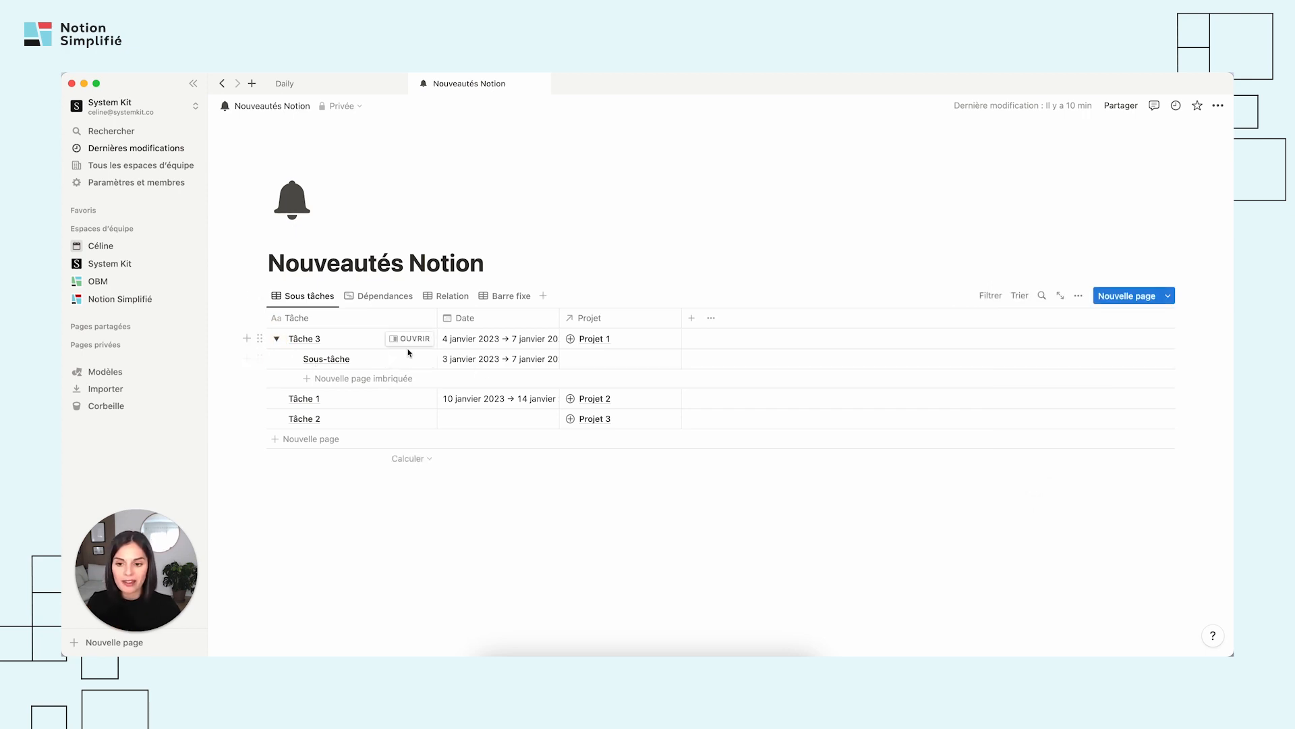
Set the sub-item relation of the Sous tâches table to Bloqué par, and expand Tâche 1.
click(1079, 296)
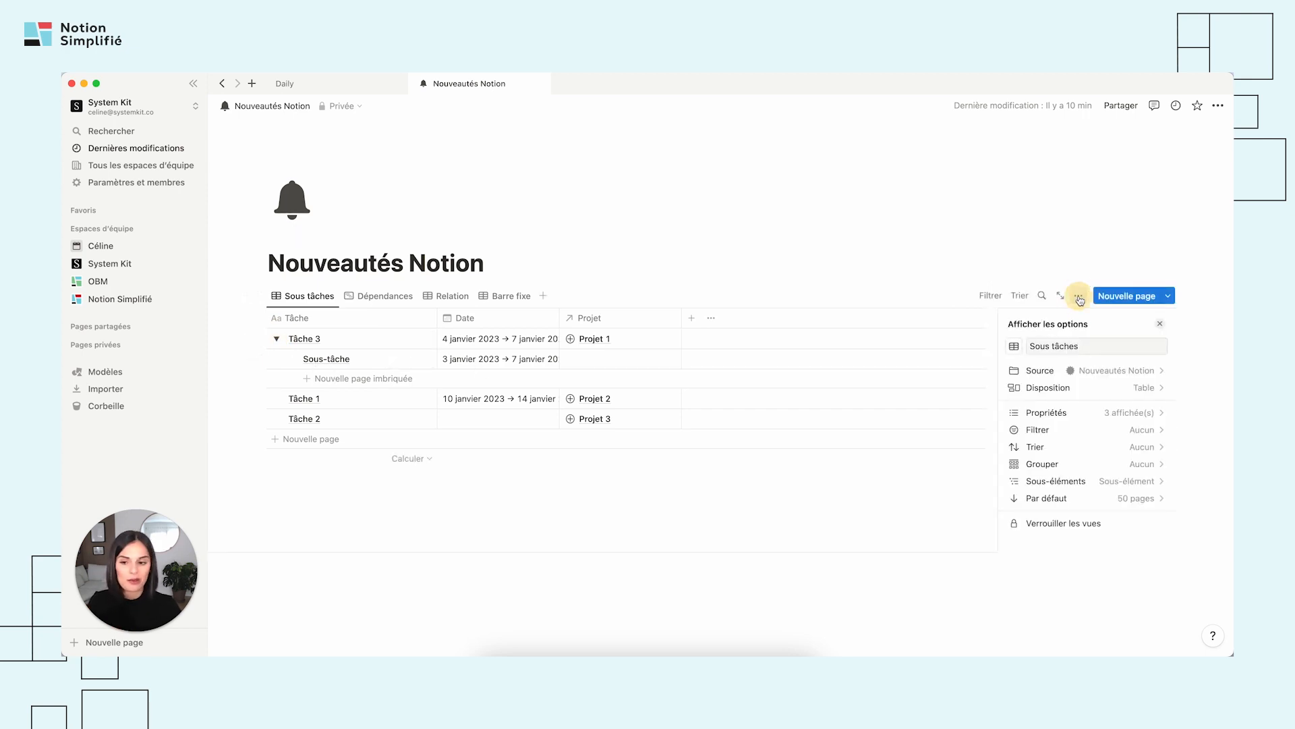
click(1099, 486)
click(1120, 433)
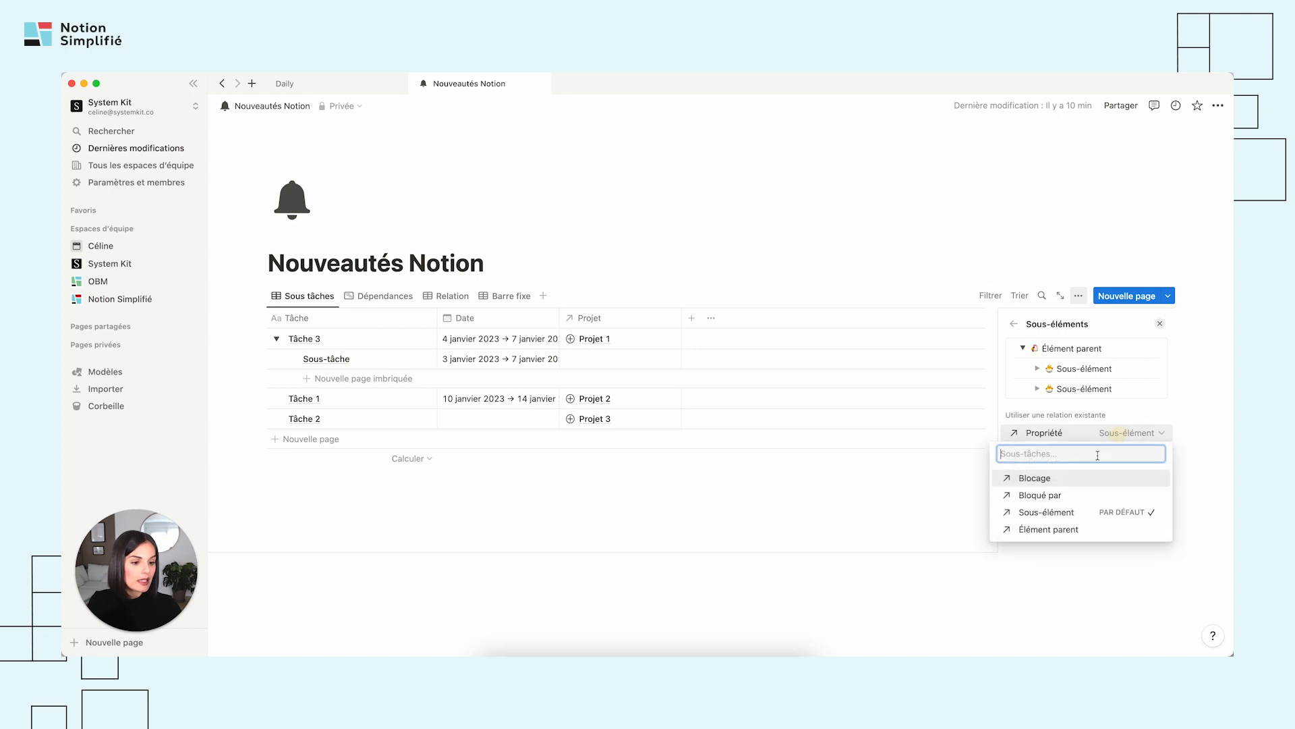
click(1062, 497)
click(1049, 517)
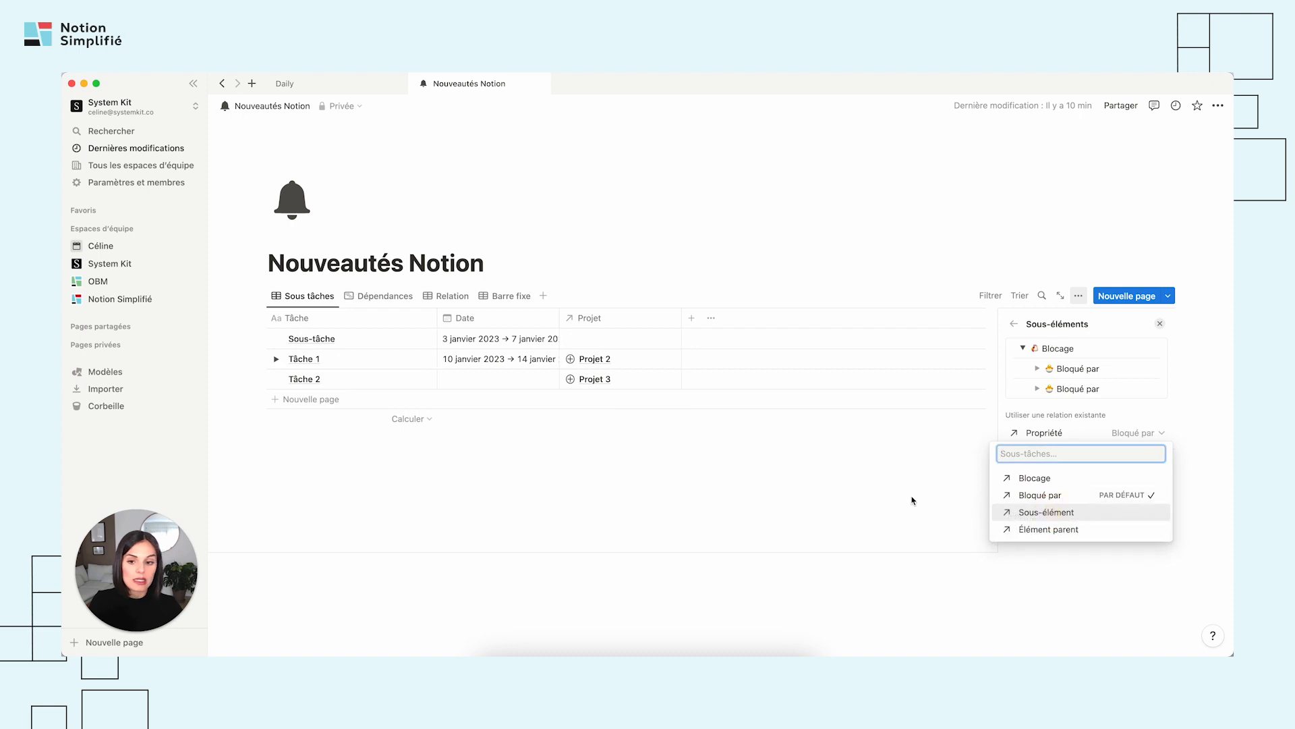
click(274, 360)
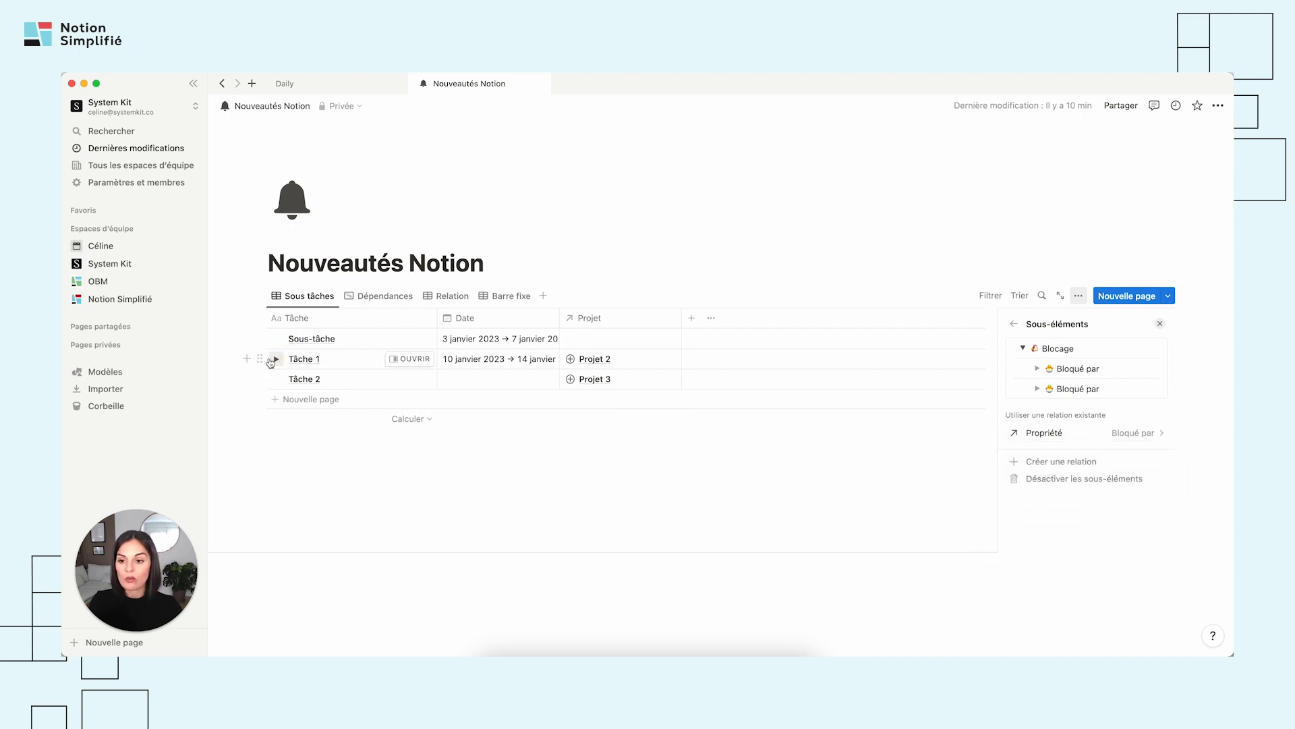
click(273, 359)
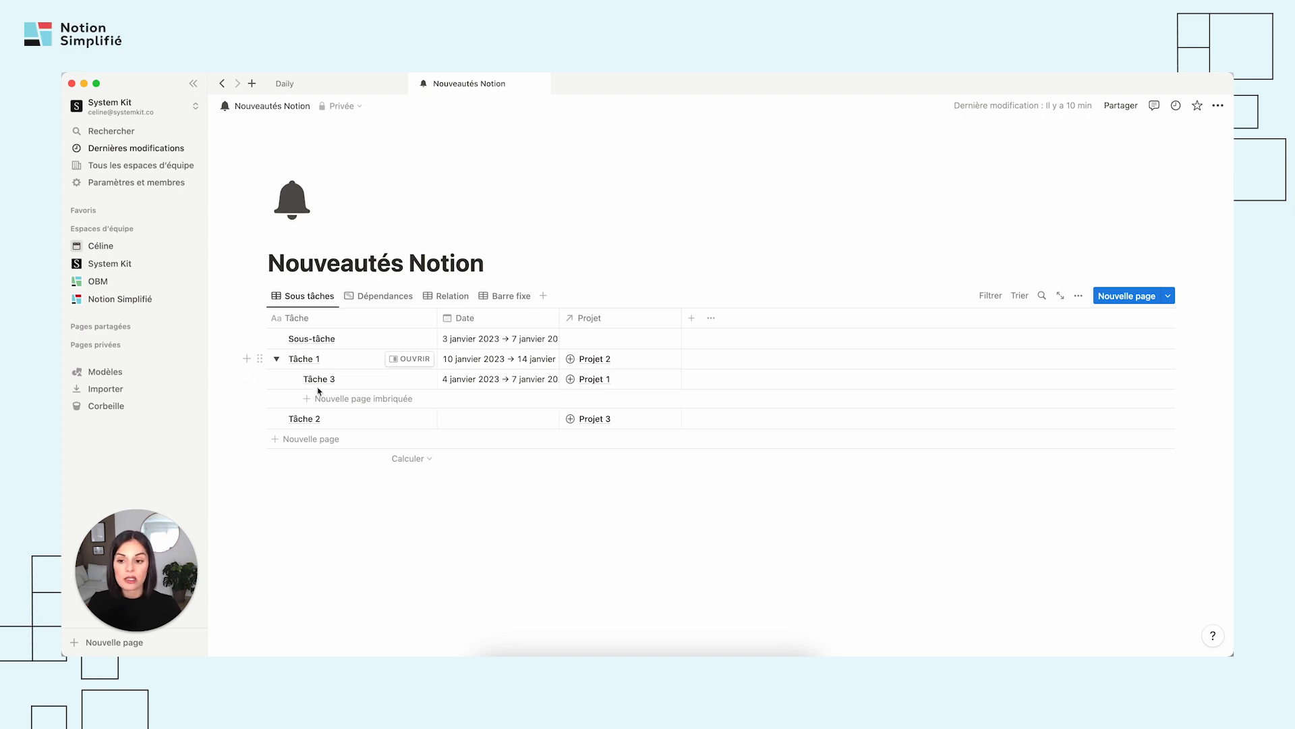
Compare the Dépendances timeline with the nesting in the Sous tâches table, and collapse Tâche 1.
click(381, 295)
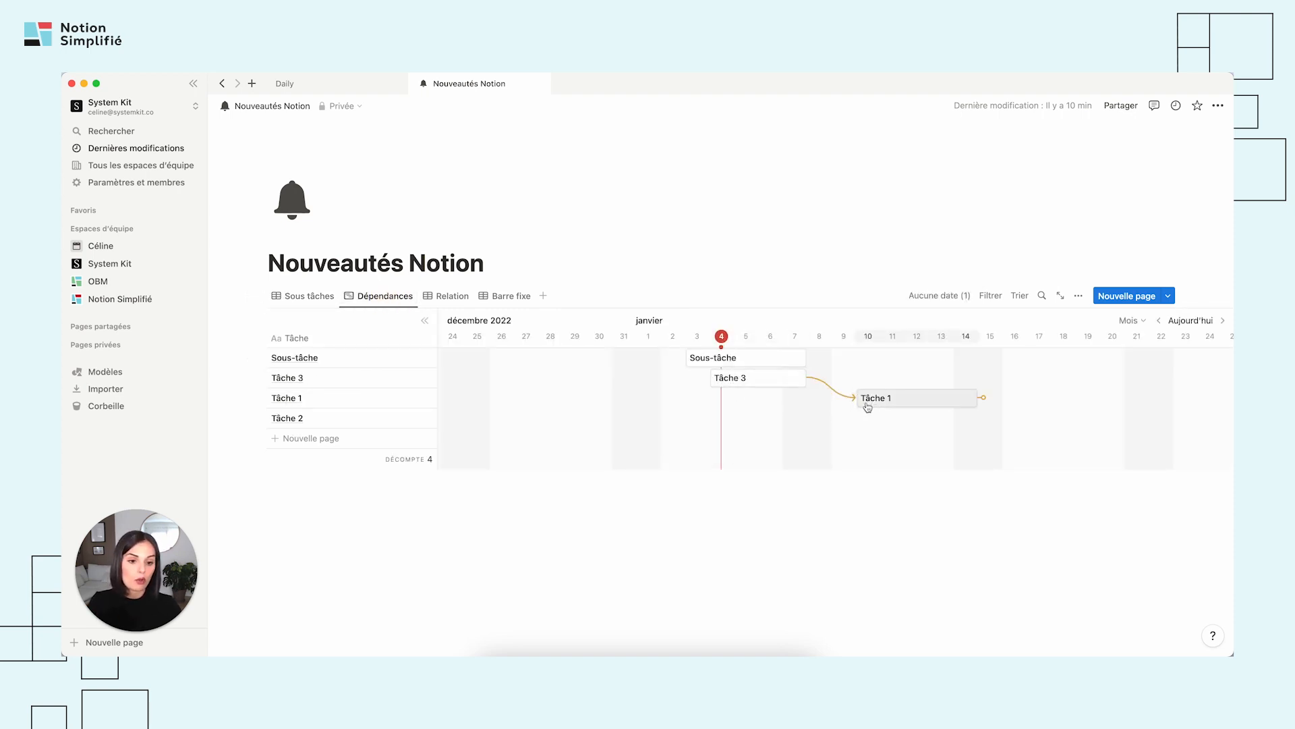
click(304, 294)
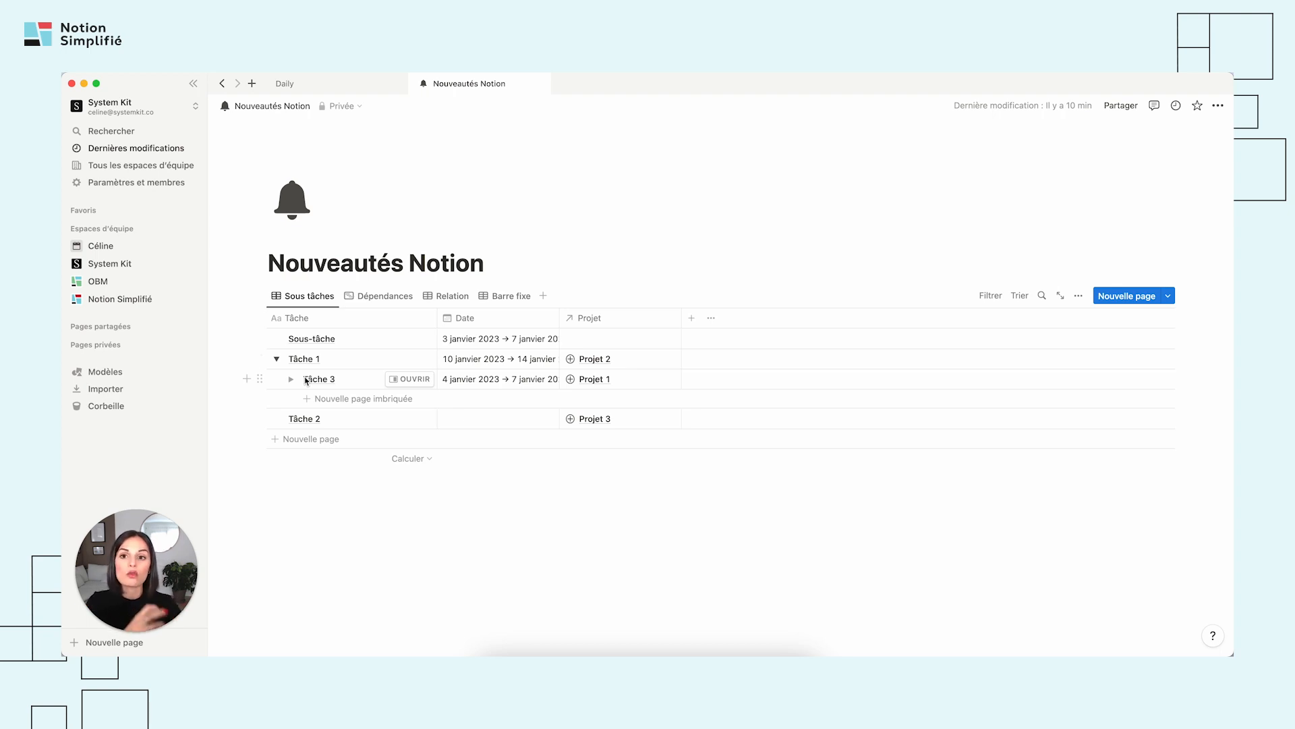
click(276, 358)
Narrow the Tâche column in the Dépendances timeline, and review the tasks nested under Tâche 1 in the Sous tâches table.
click(368, 302)
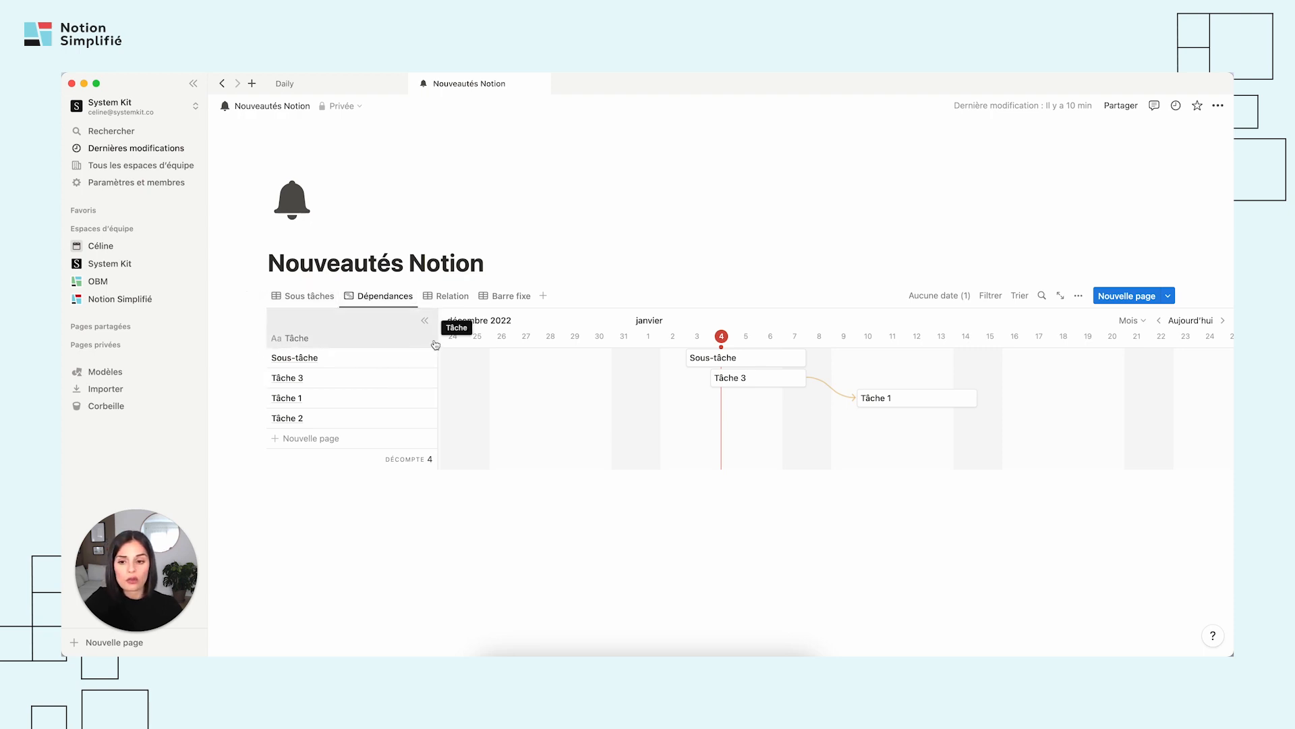
drag(437, 339, 373, 337)
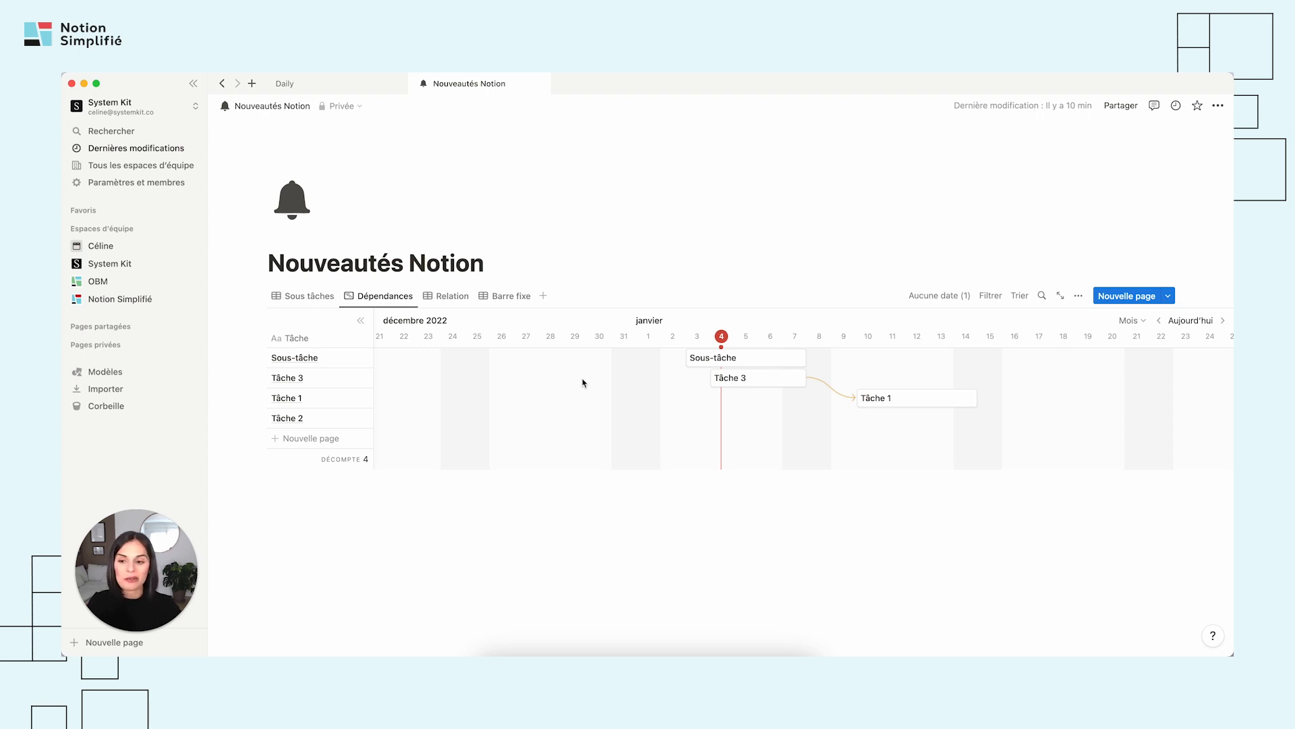
click(302, 297)
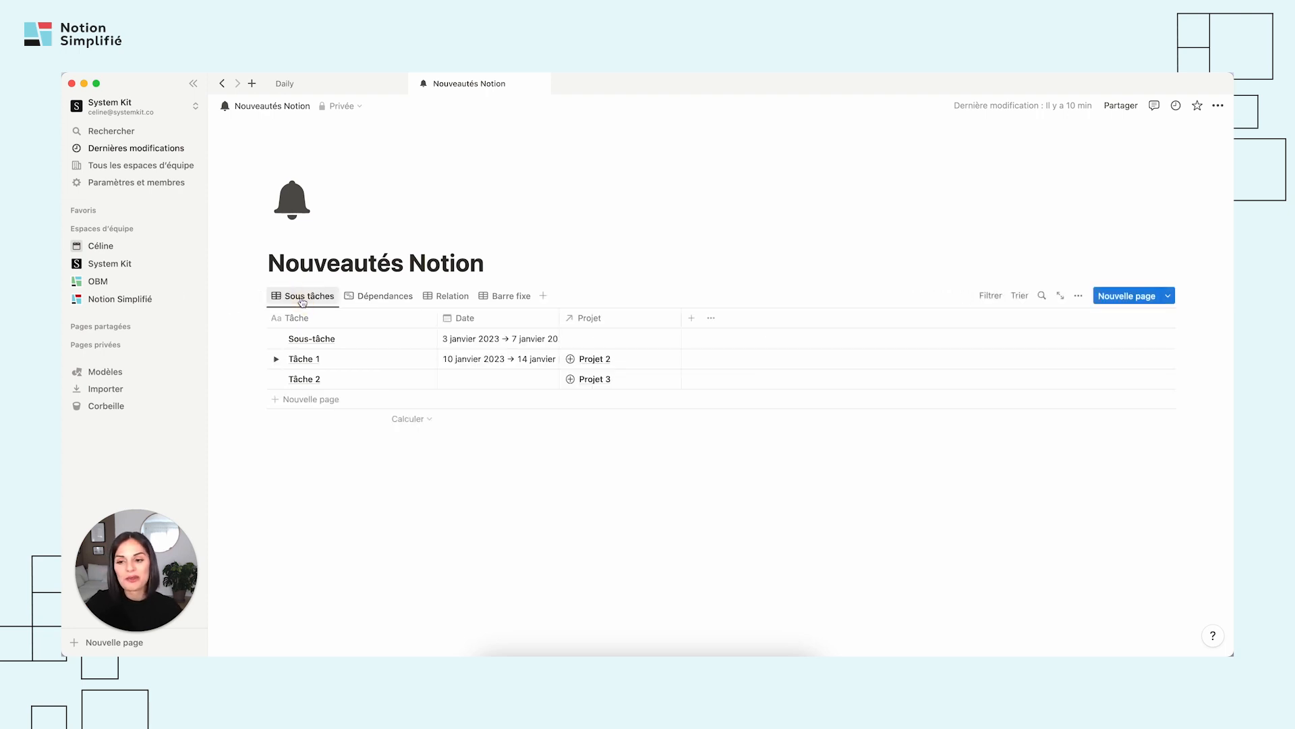
click(275, 359)
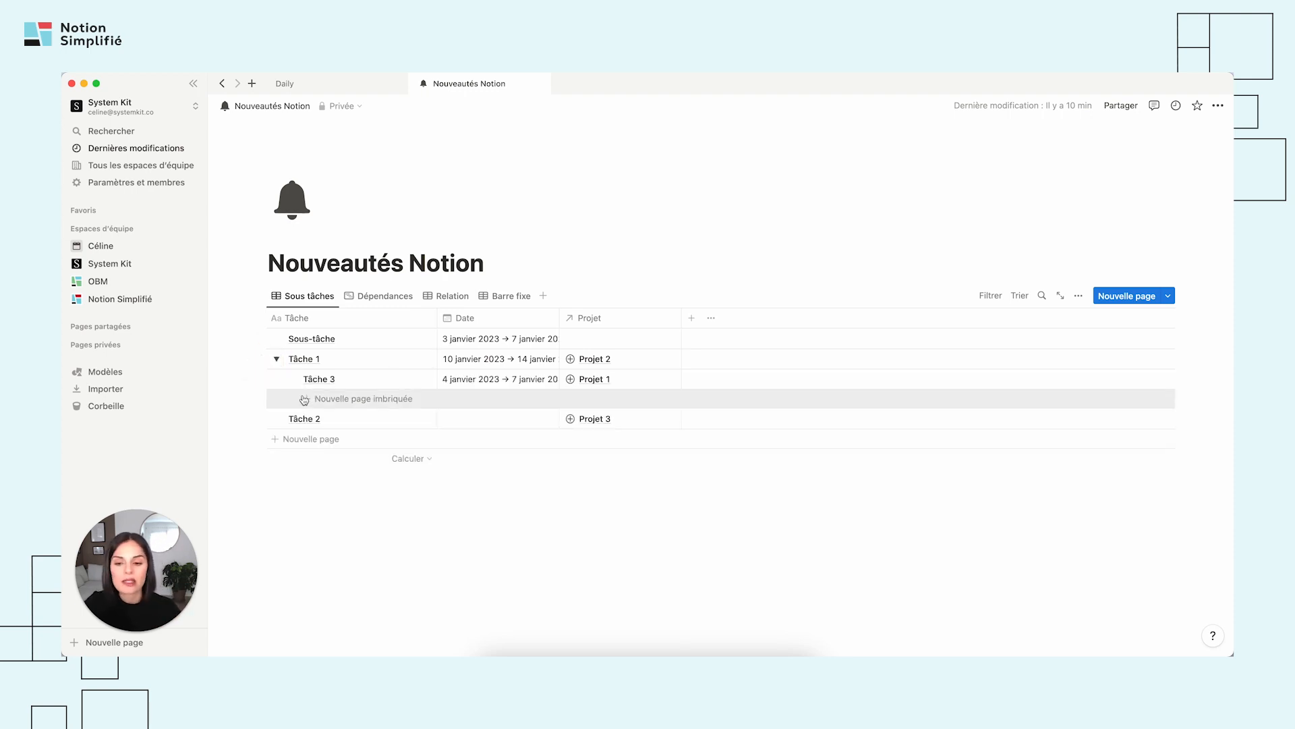
click(276, 359)
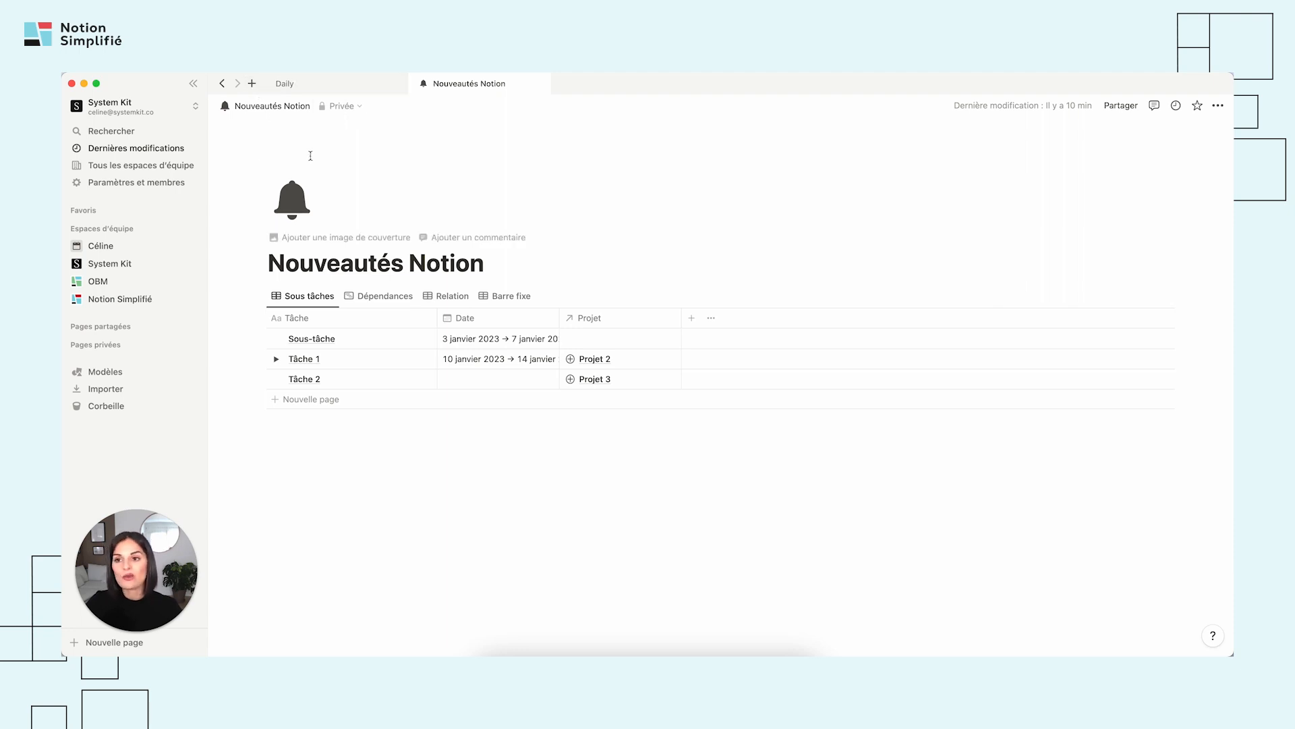
Open a new tab, switch the Nouveautés Notion database to the Relation view, and open Tâche 3 in side peek.
click(252, 83)
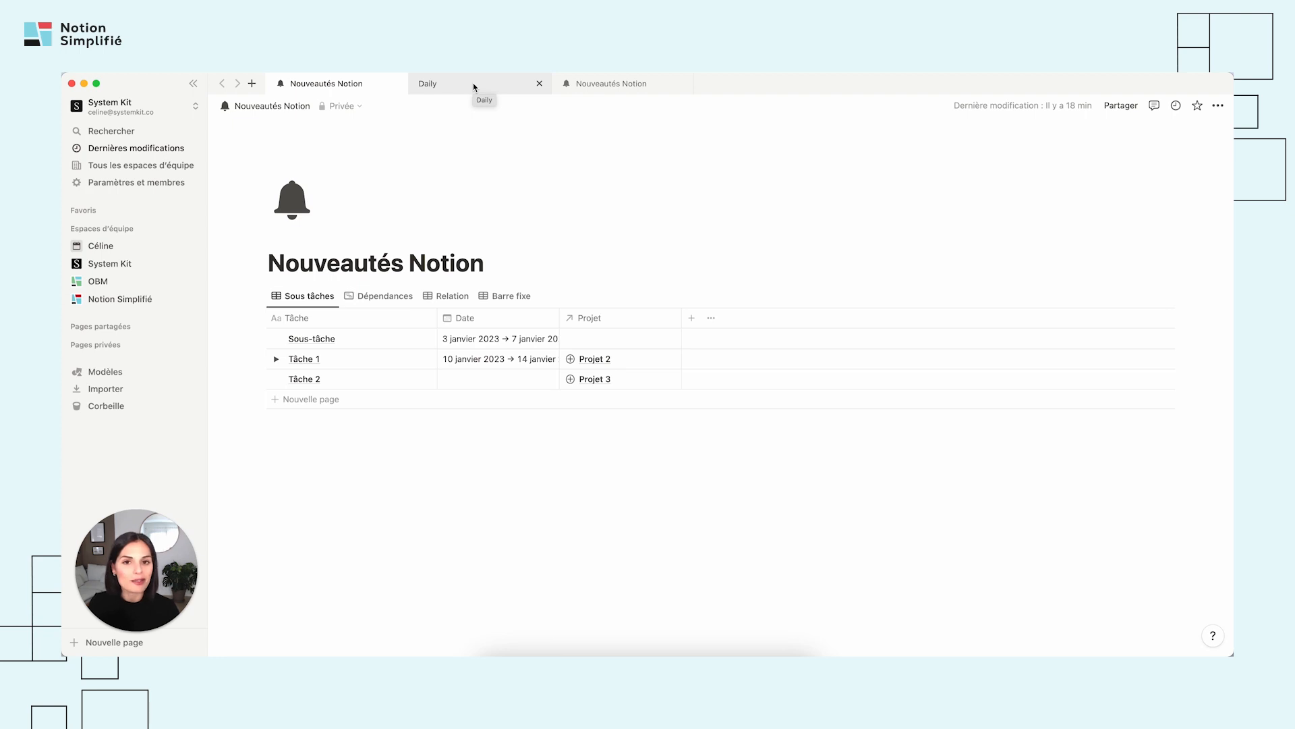
click(448, 295)
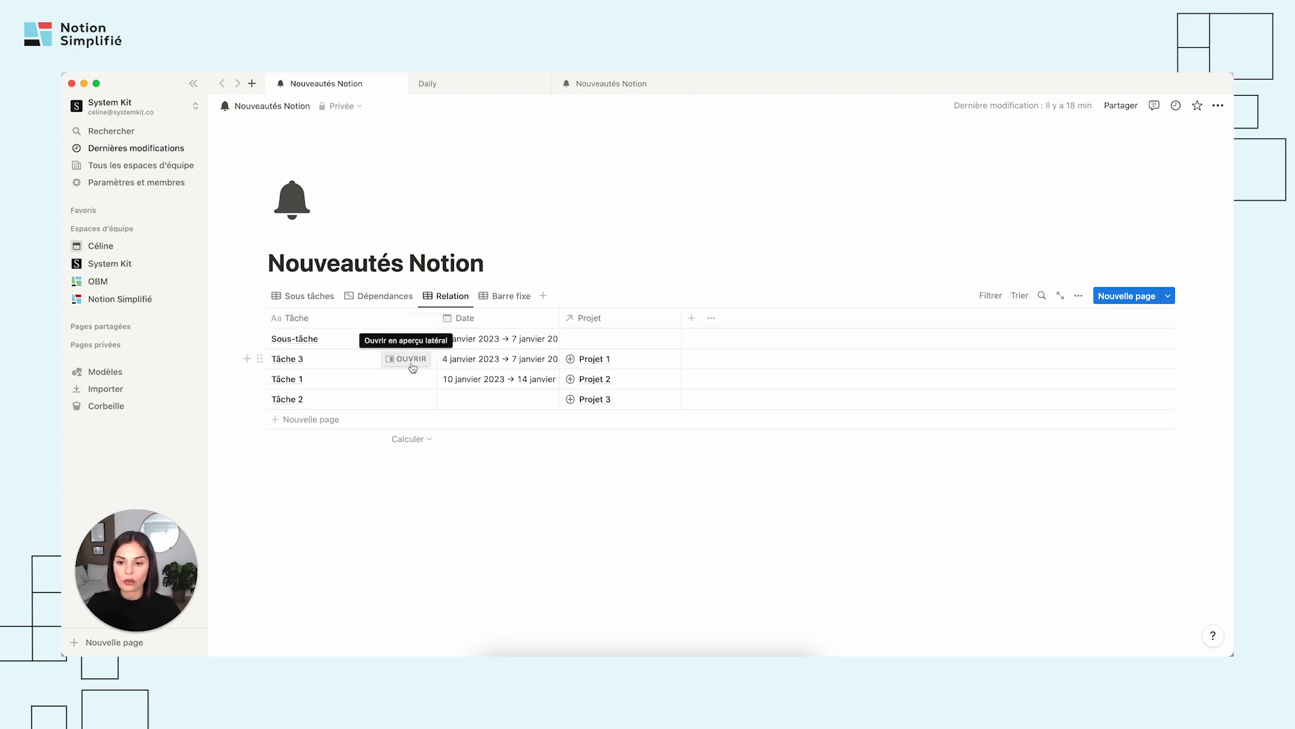
click(407, 359)
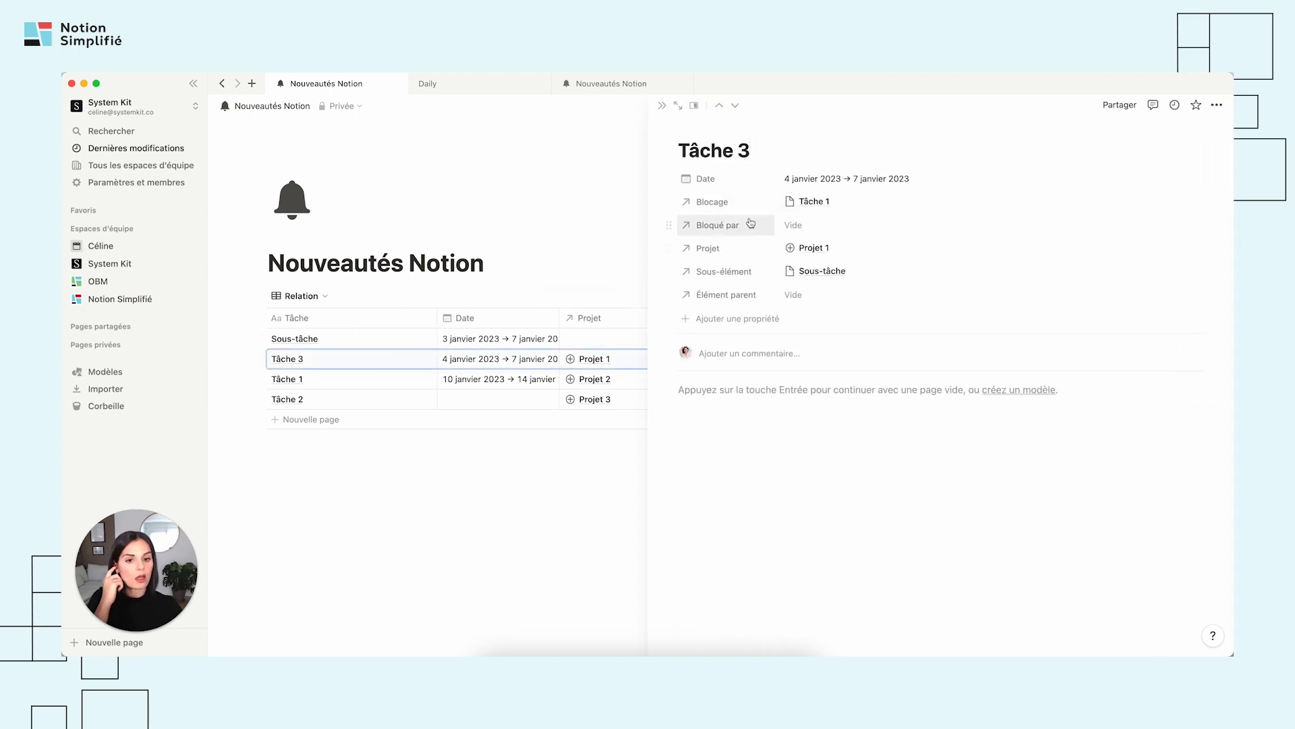
Set the Projet relation to be displayed as Masqués on the Tâche 3 page.
click(670, 248)
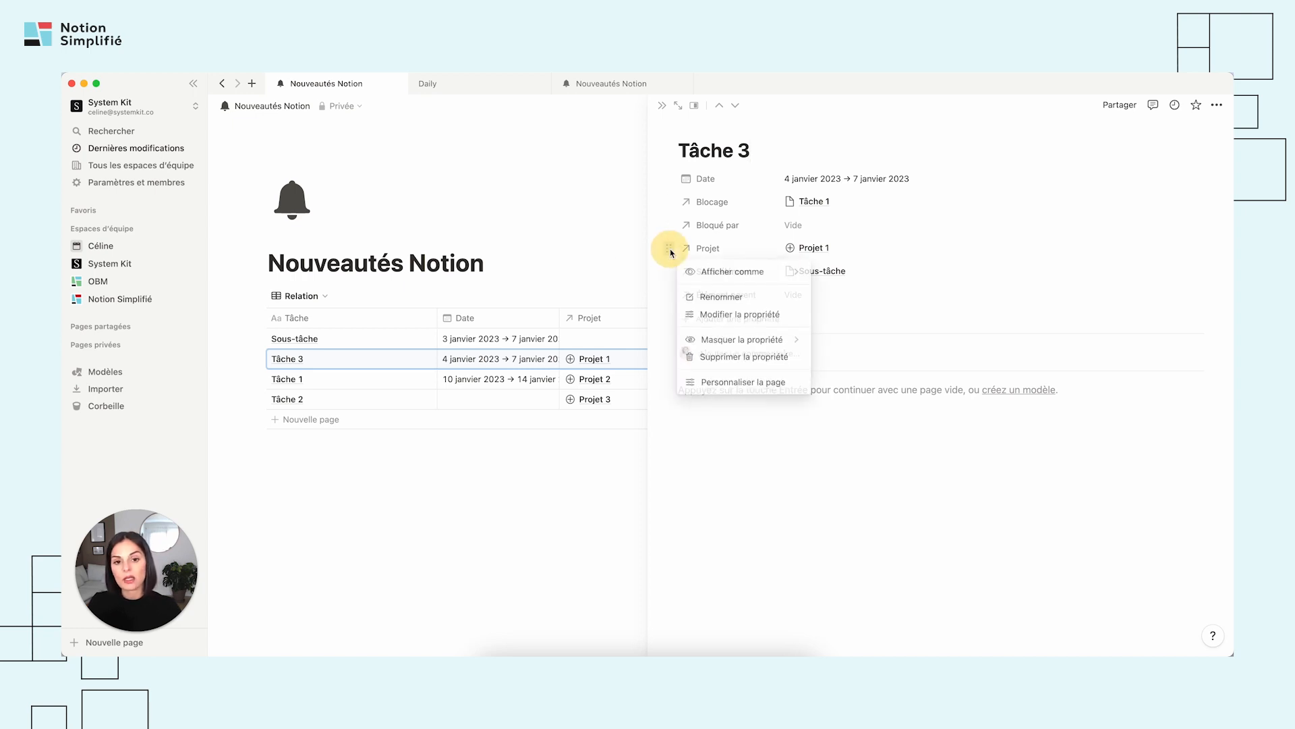
mouse_move(728, 274)
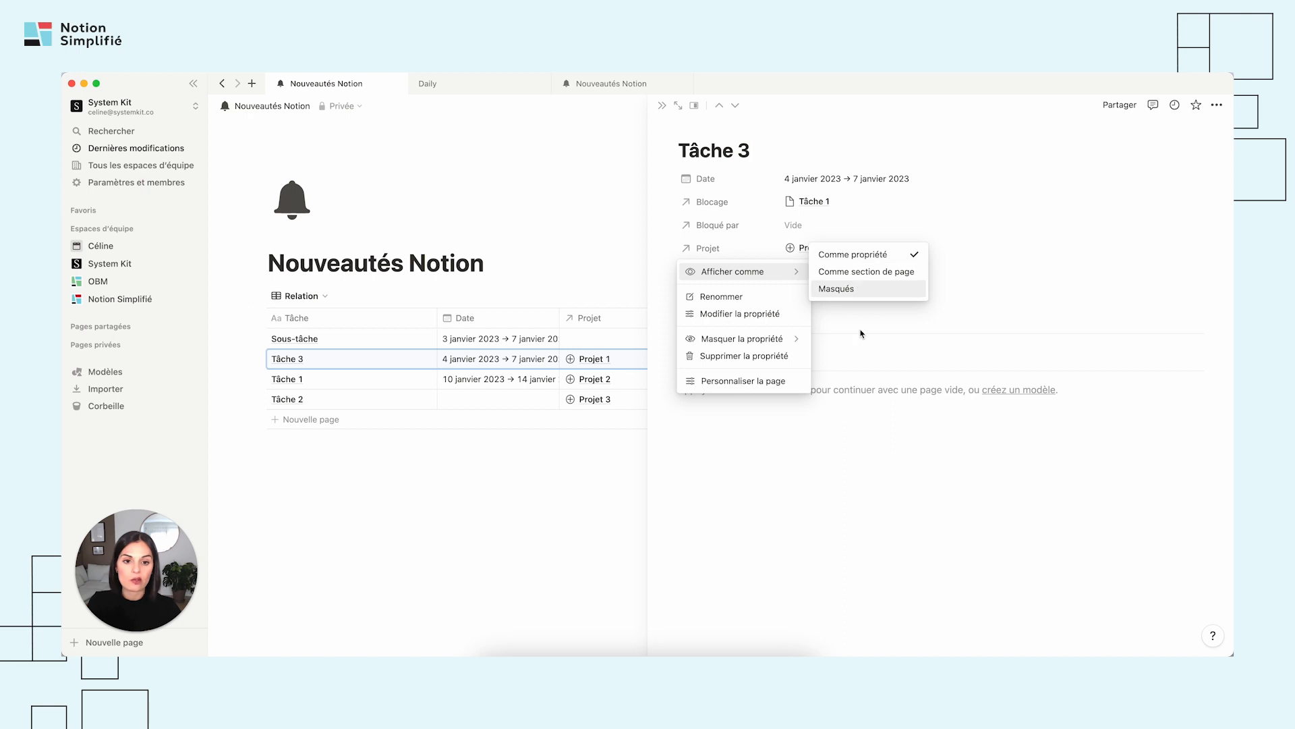
click(856, 289)
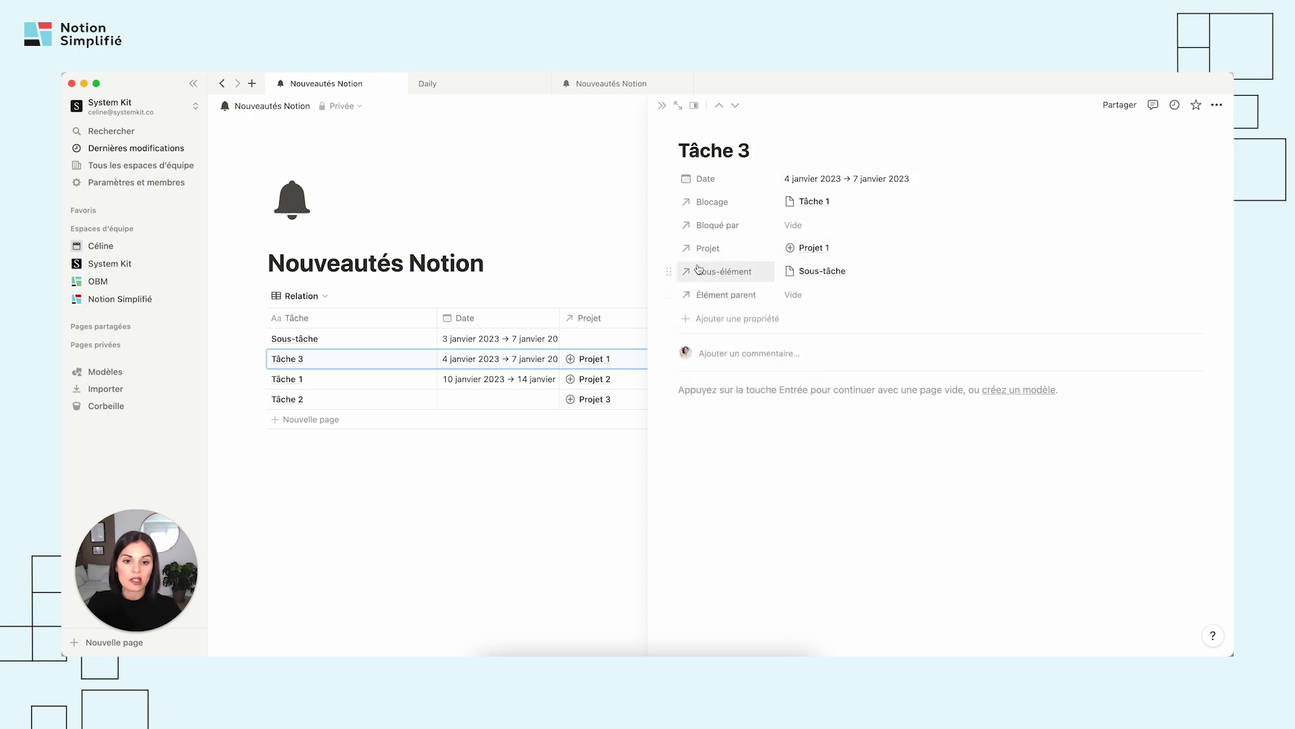
click(669, 249)
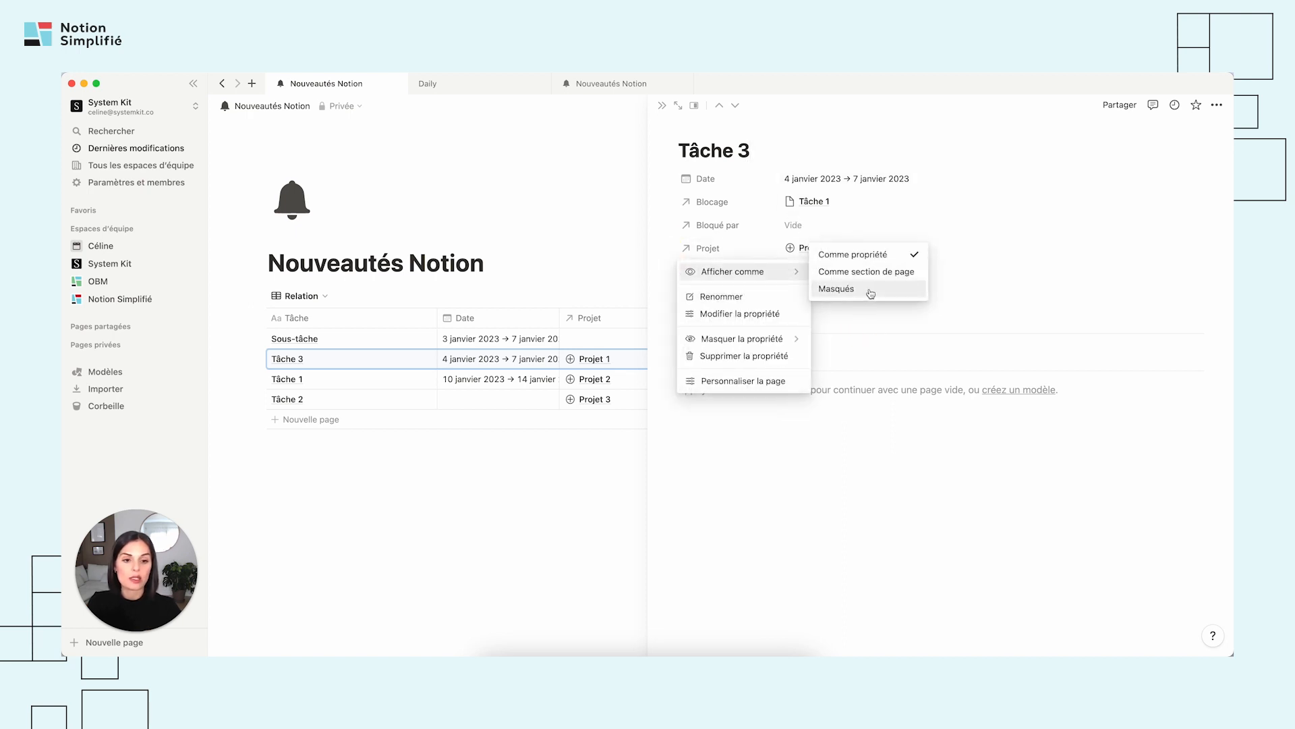
click(867, 292)
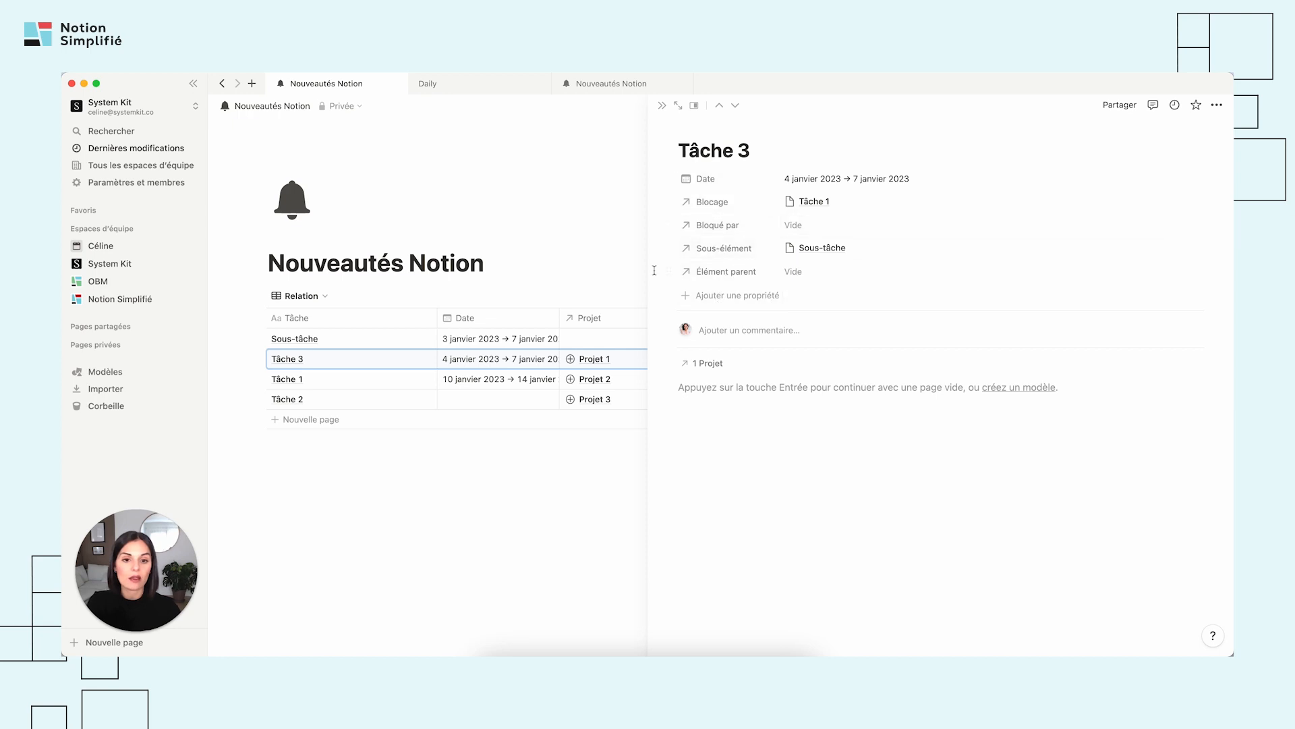
Display the Projet relation as a page section (Comme section de page) on the Tâche 3 page.
click(668, 363)
mouse_move(716, 386)
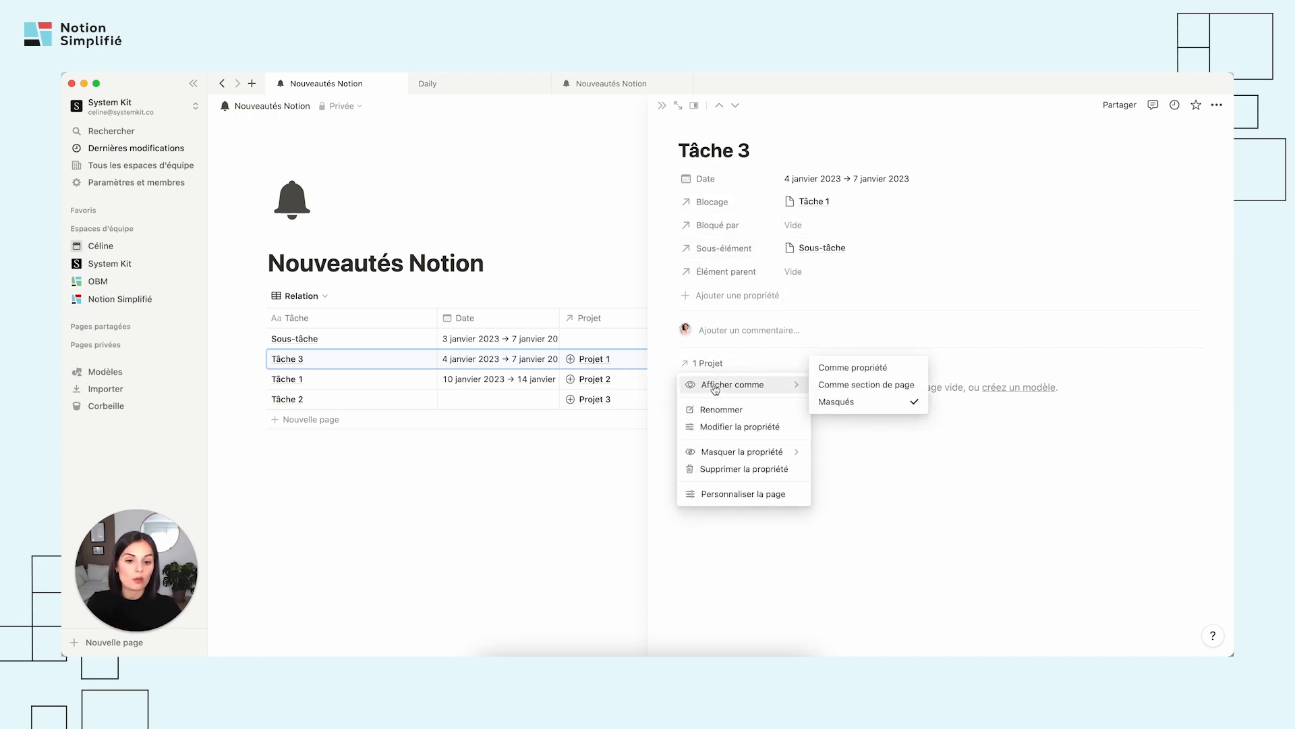
click(870, 386)
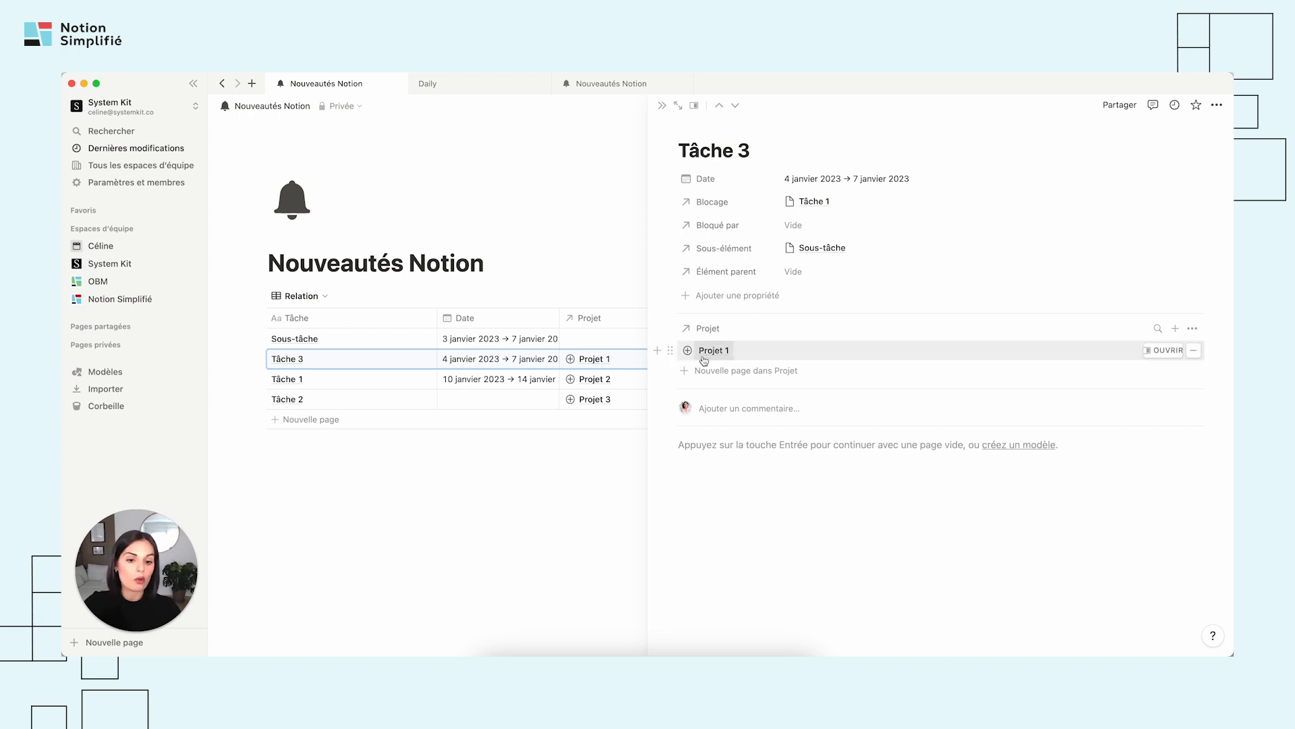
Show the Statut and Date properties of the linked project in the Projet section of Tâche 3.
click(1193, 329)
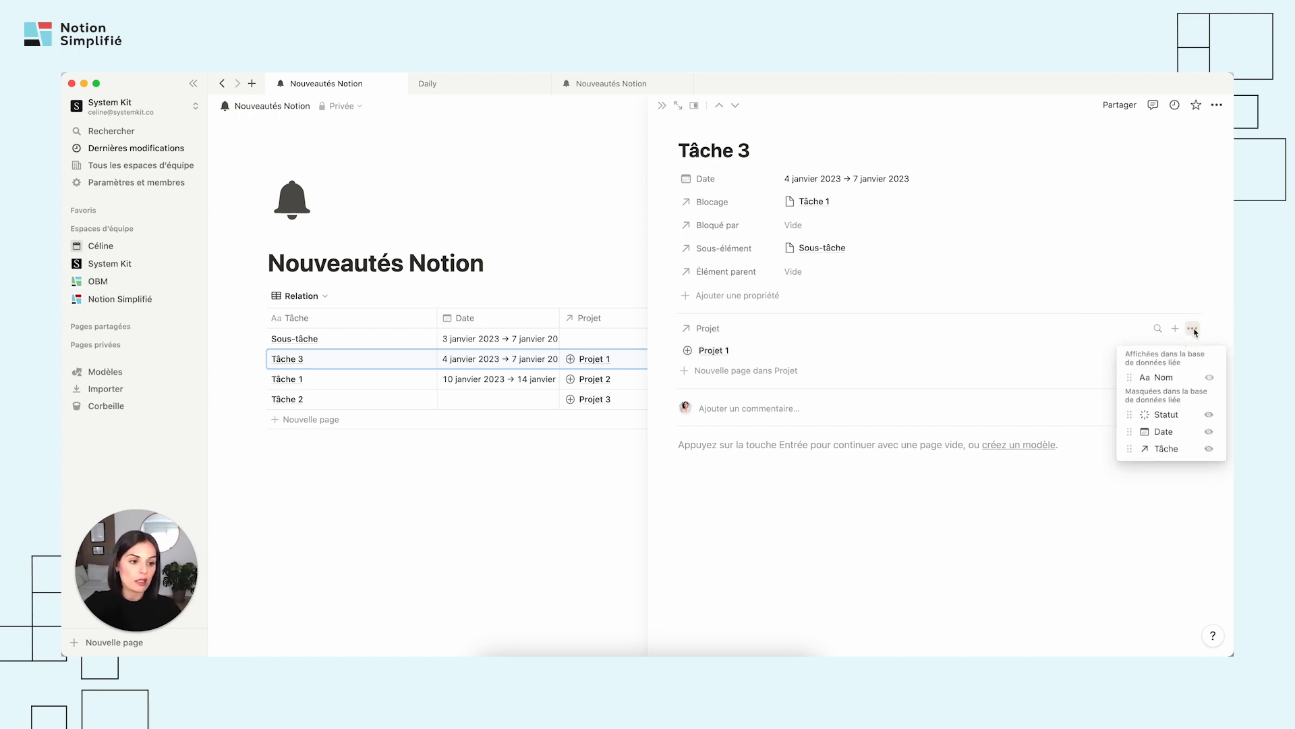
click(1209, 414)
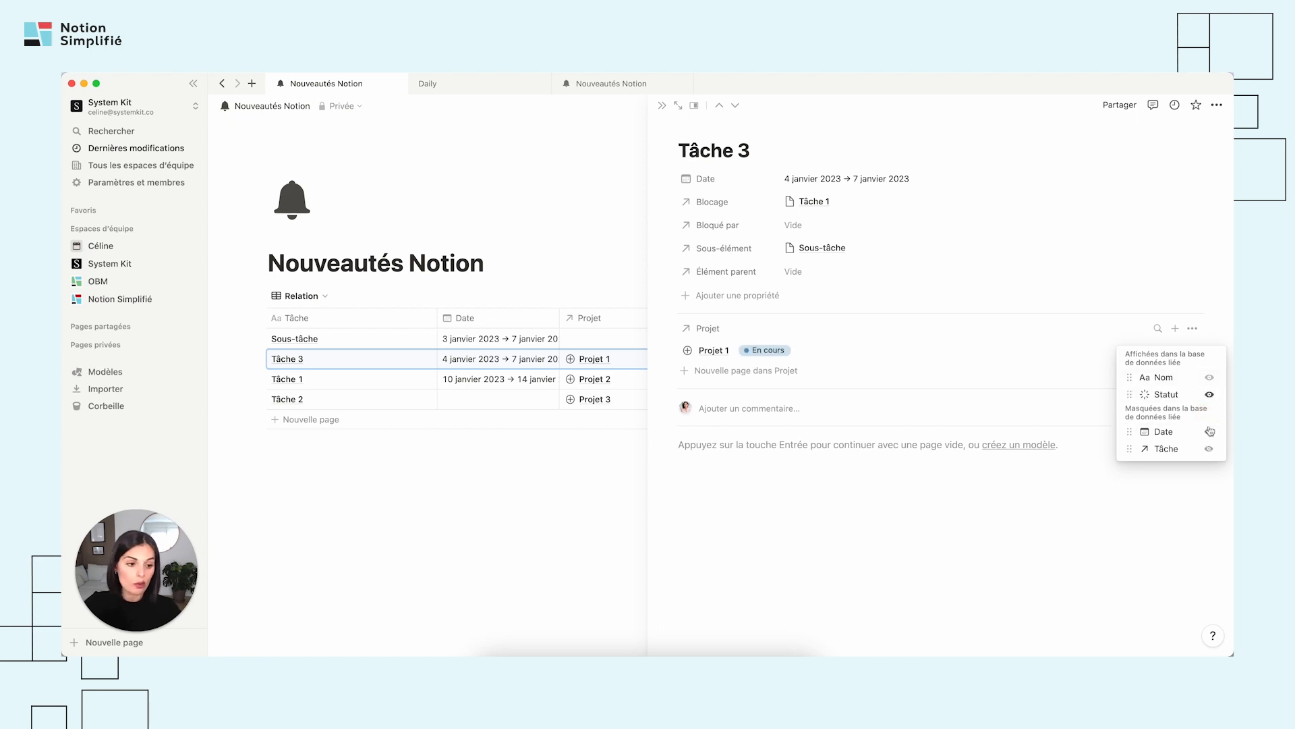
click(1209, 431)
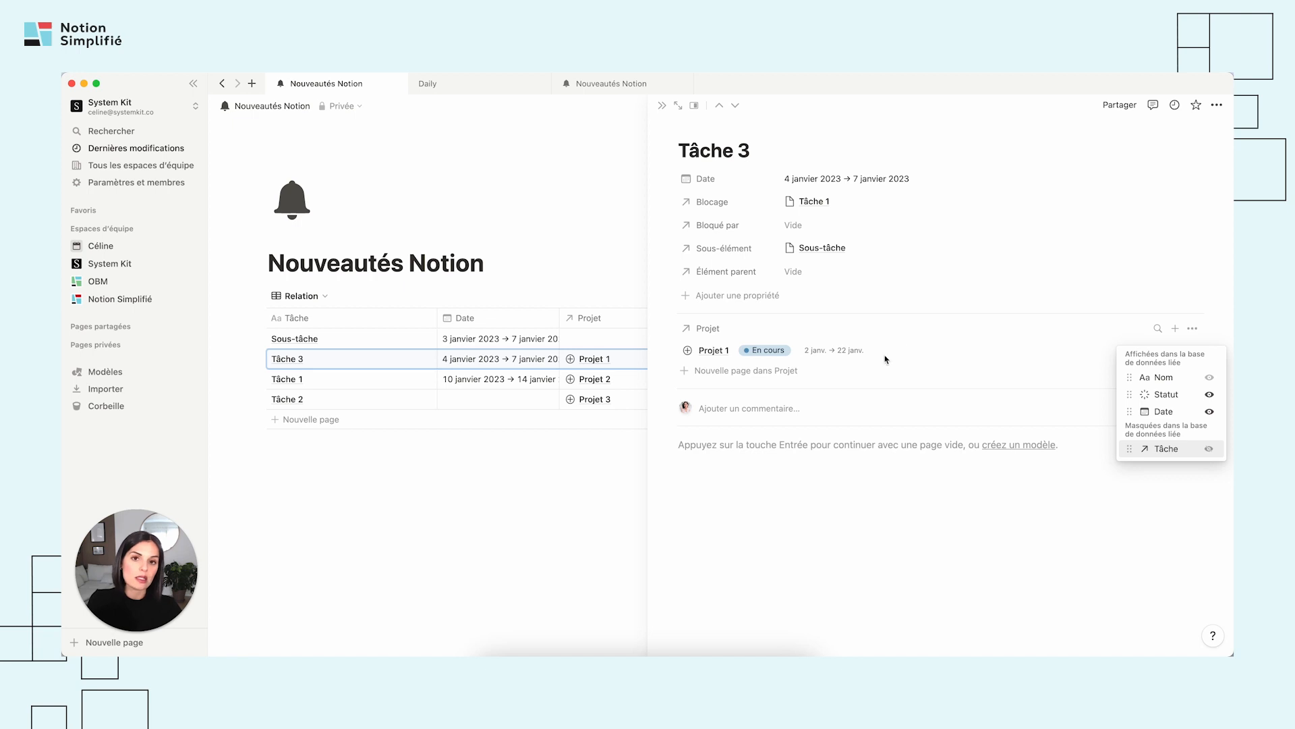
click(835, 389)
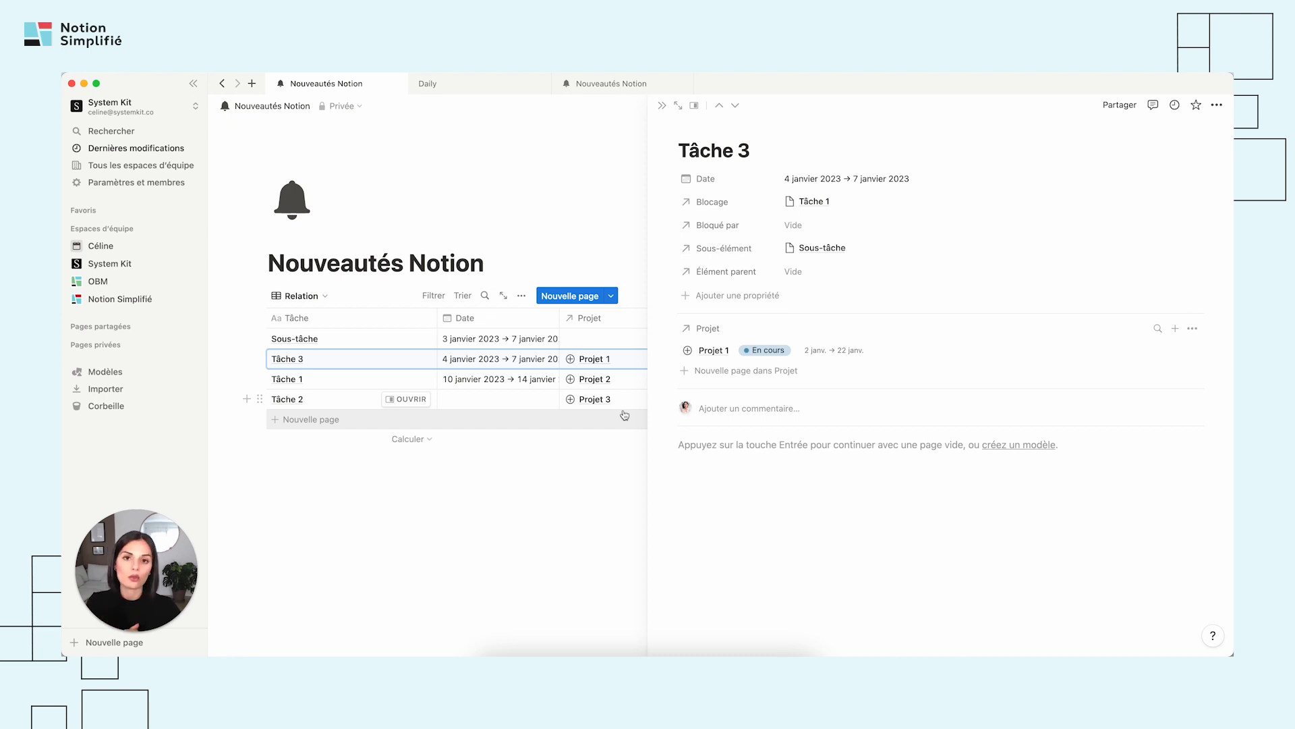
Close the Tâche 3 side peek and view the linkable projects in the Sous-tâche row's Projet cell.
click(609, 468)
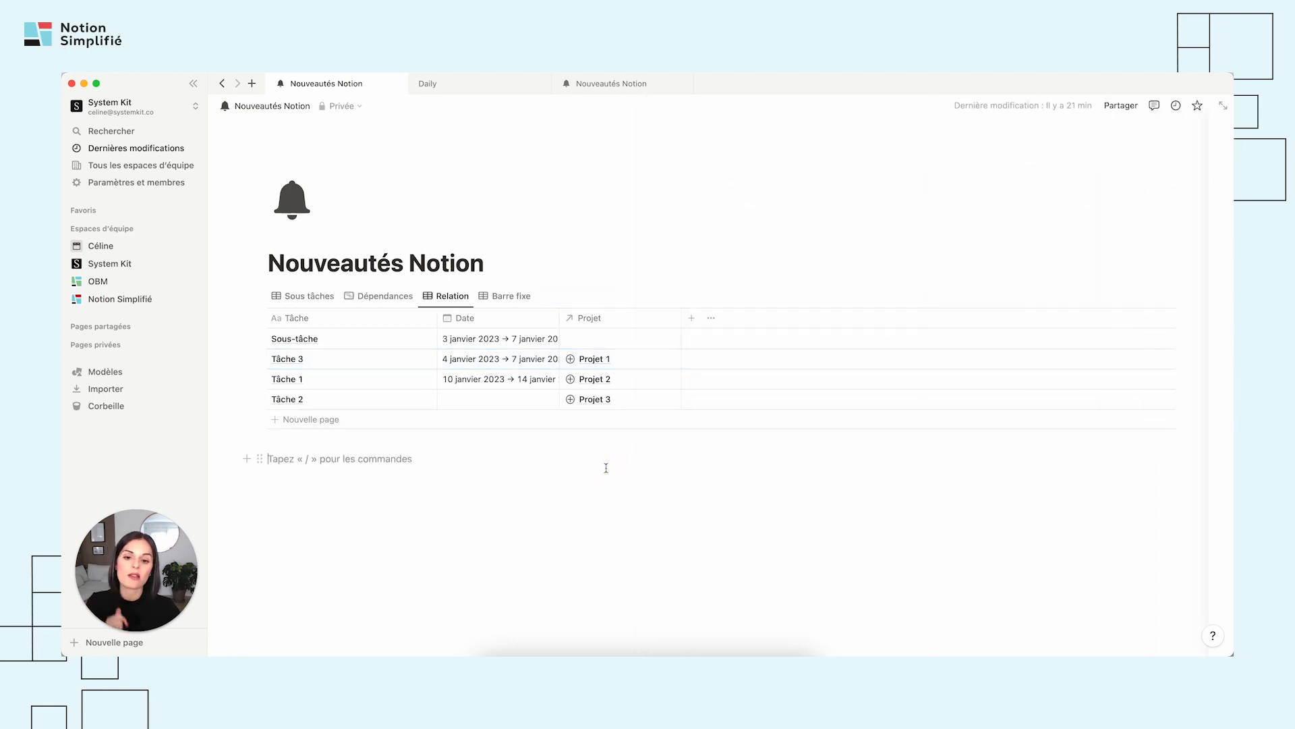
click(670, 342)
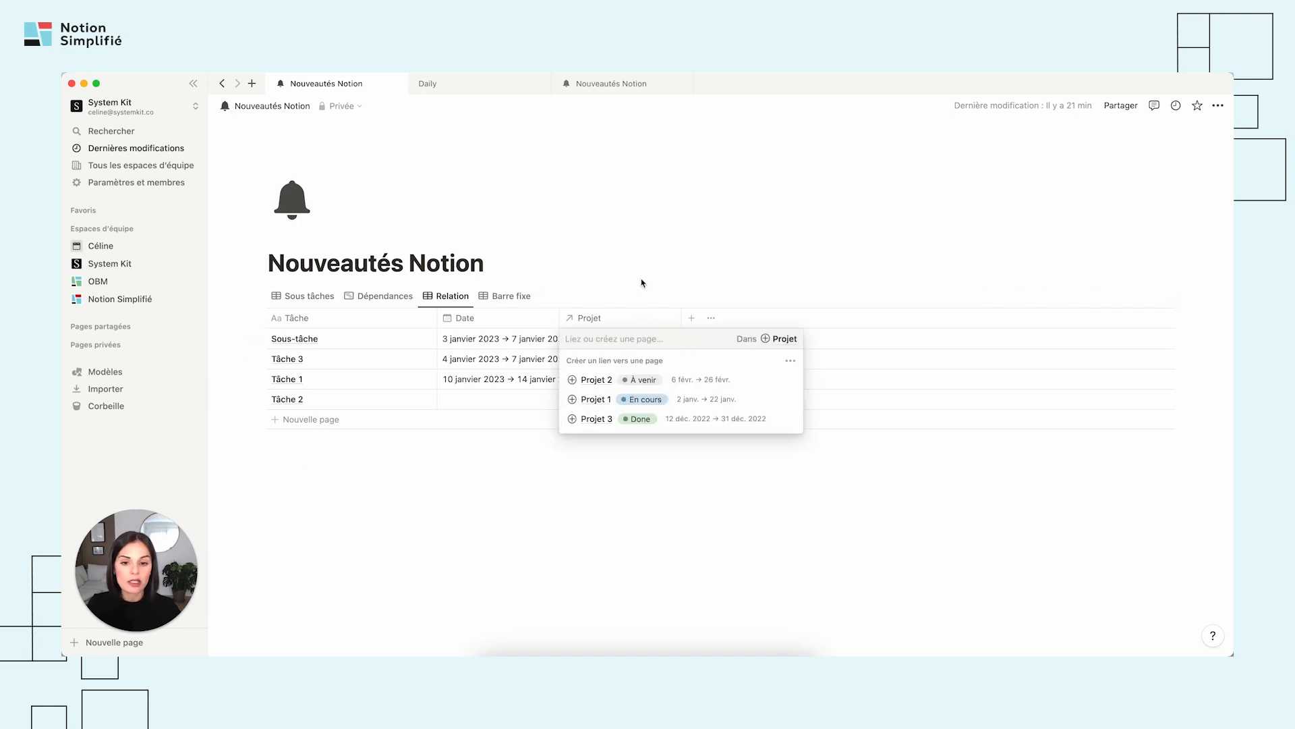
key(Escape)
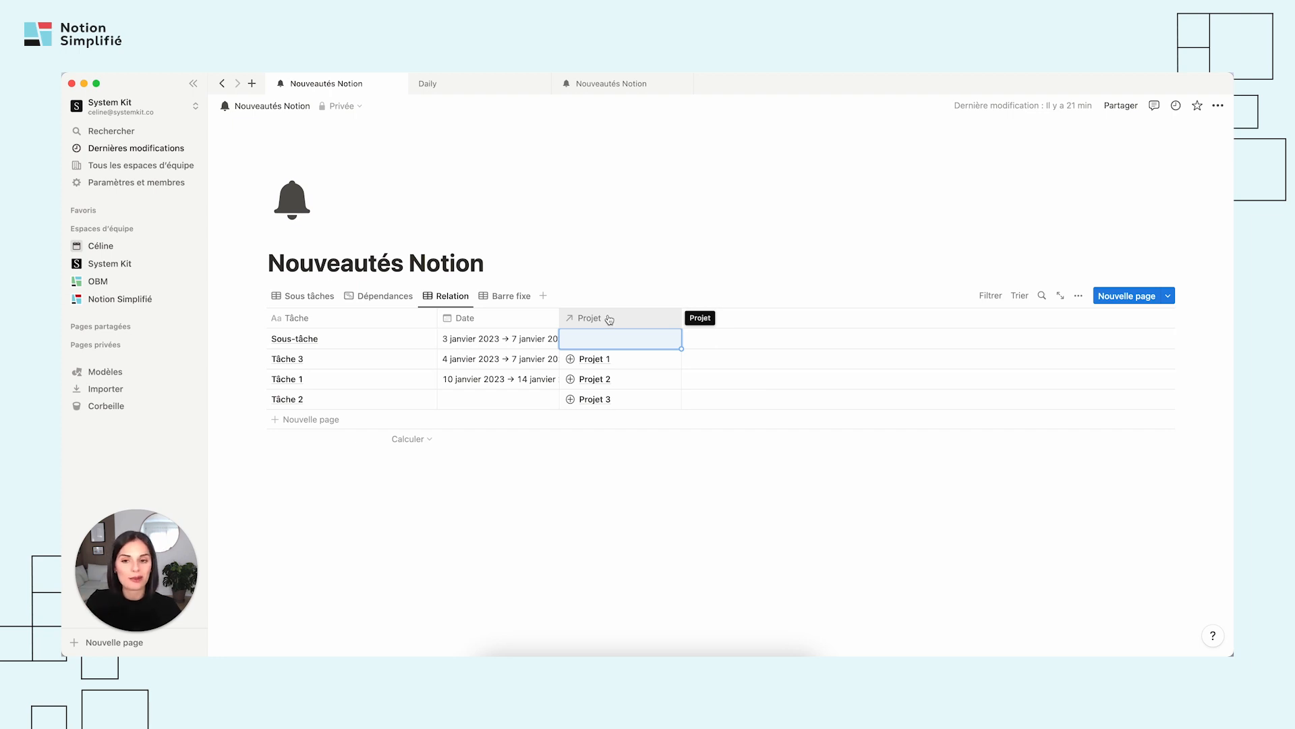
Hide the Statut and Date properties in the project picker of the Sous-tâche row's Projet cell.
click(648, 343)
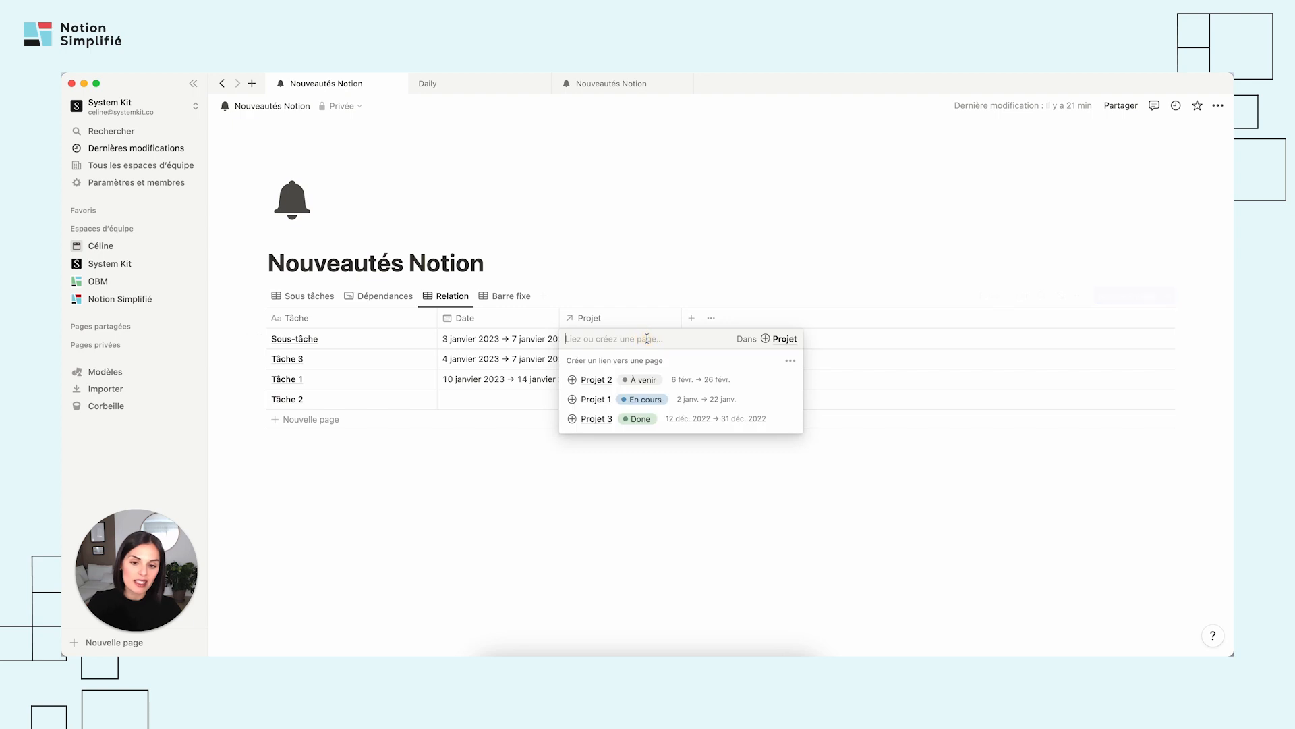
click(791, 362)
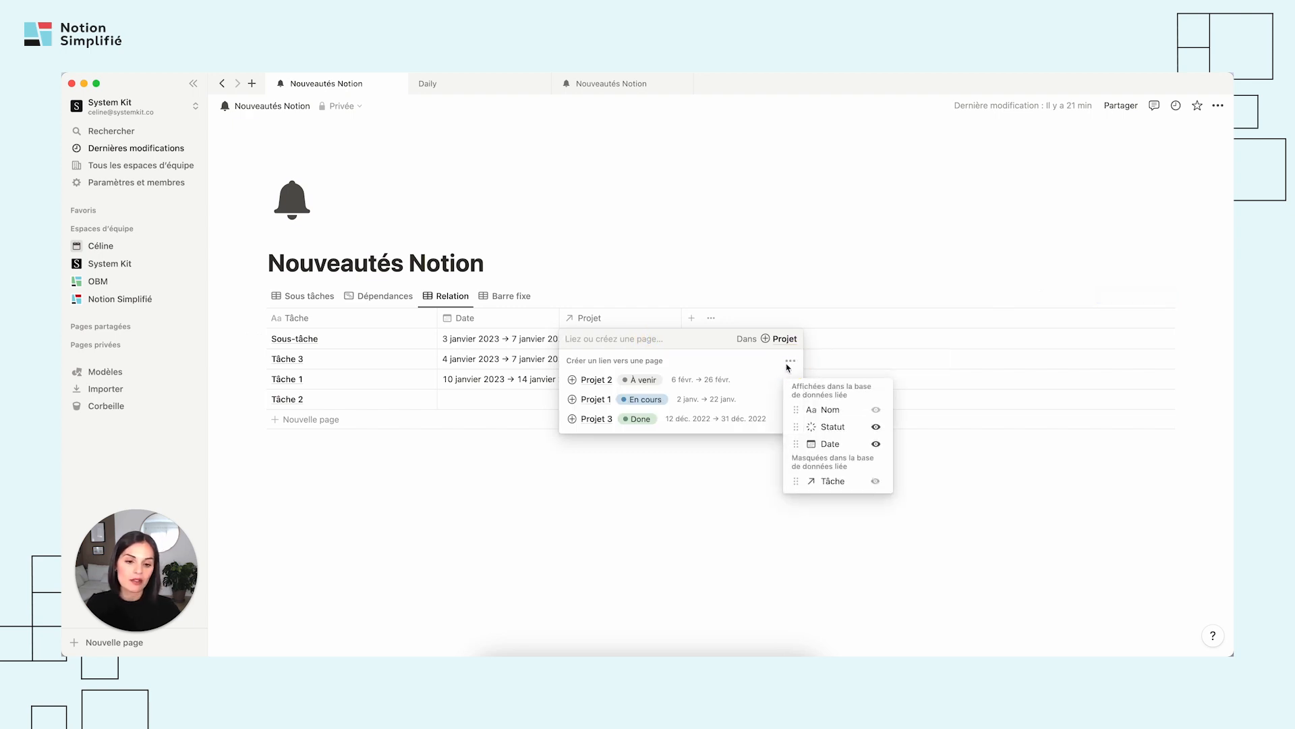
click(876, 427)
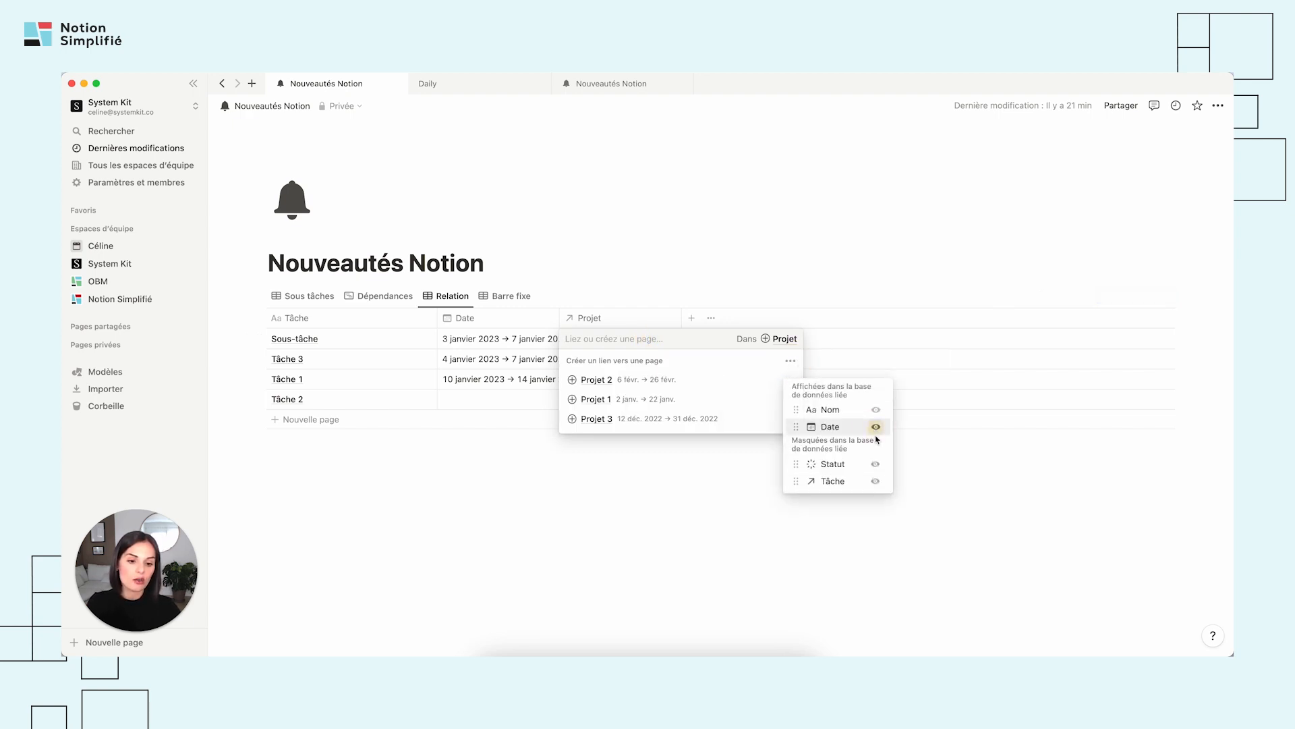
click(875, 427)
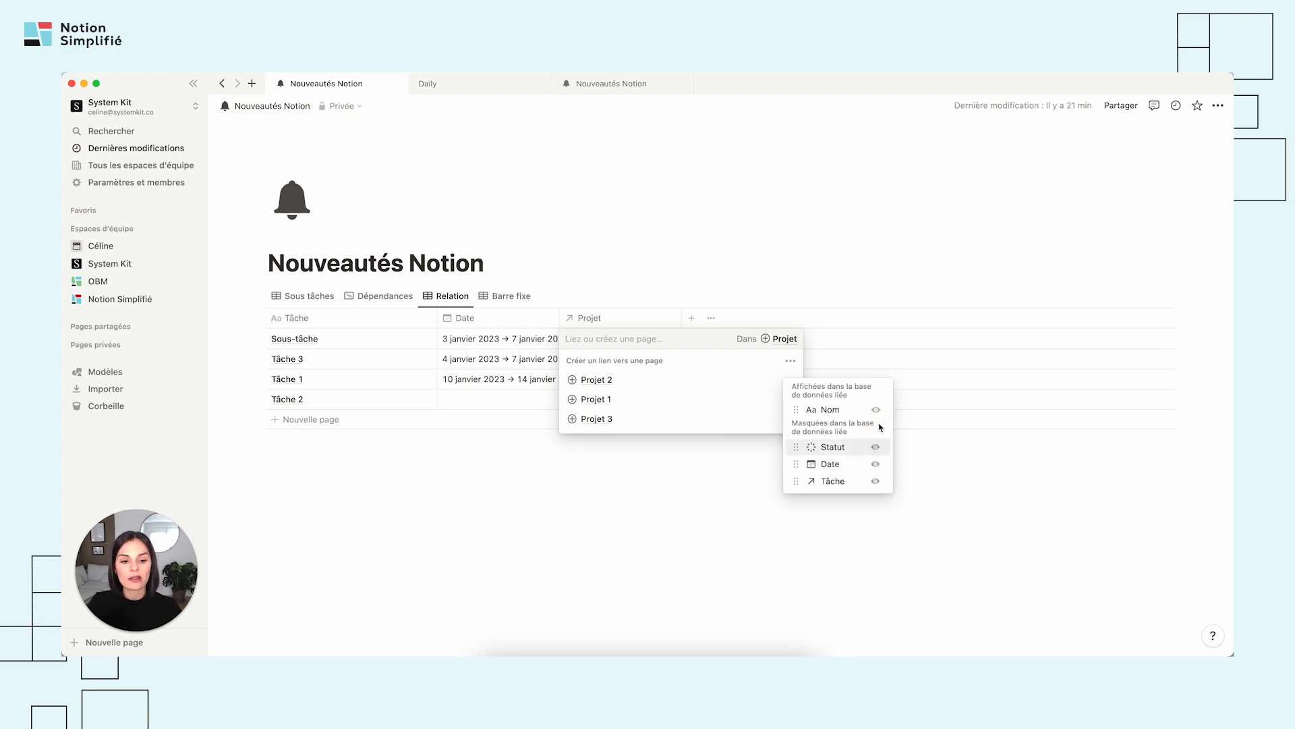
click(616, 512)
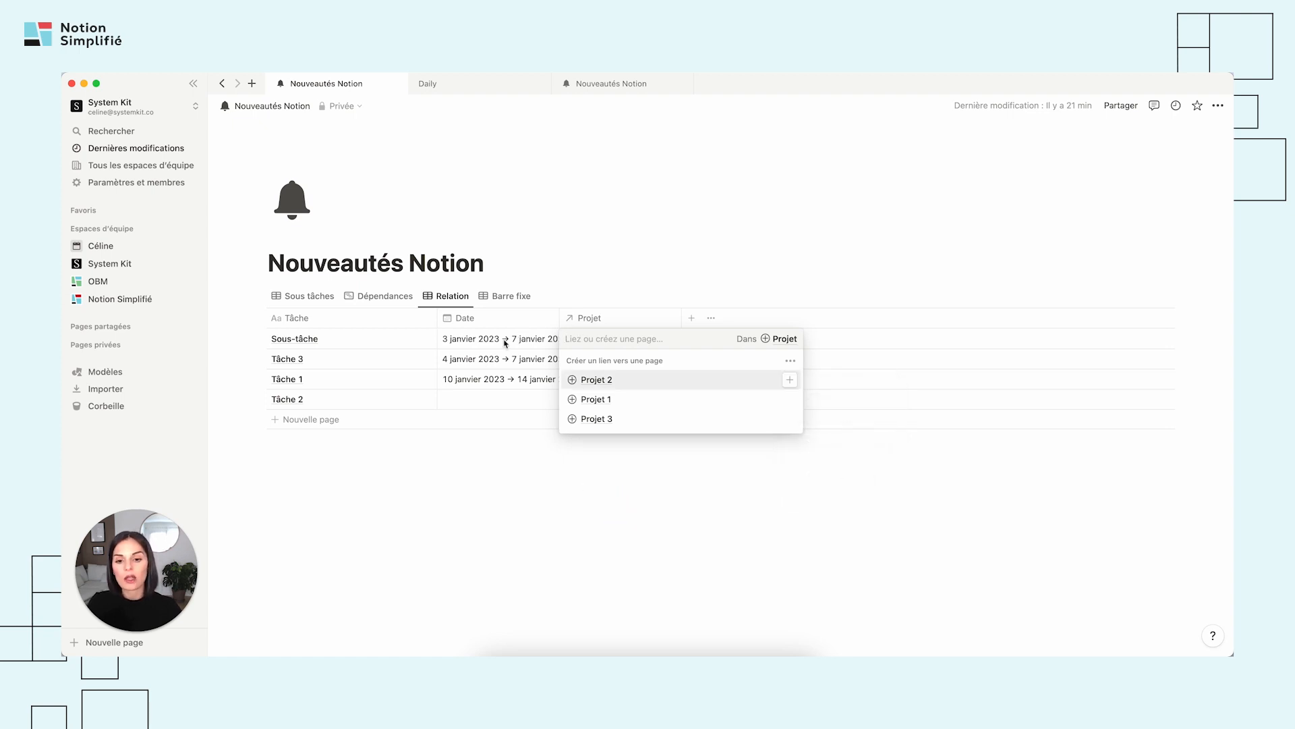
click(548, 493)
click(626, 341)
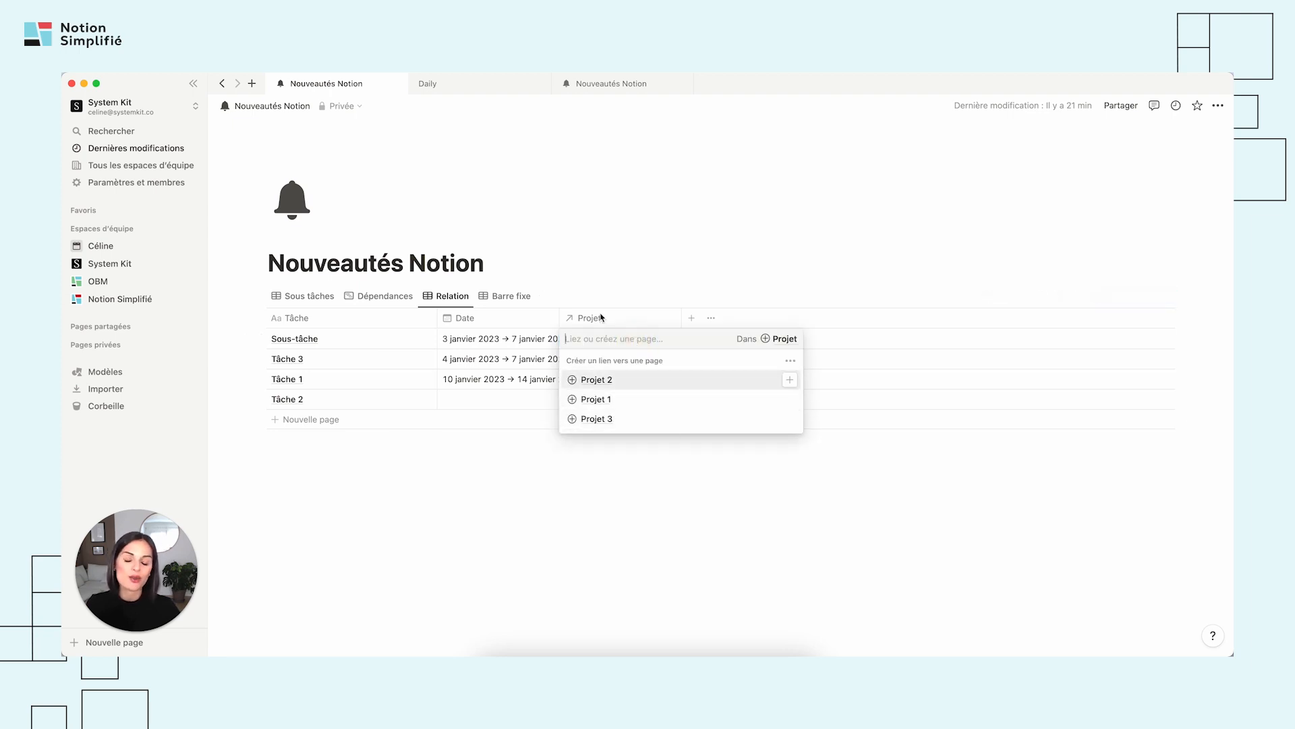
click(389, 342)
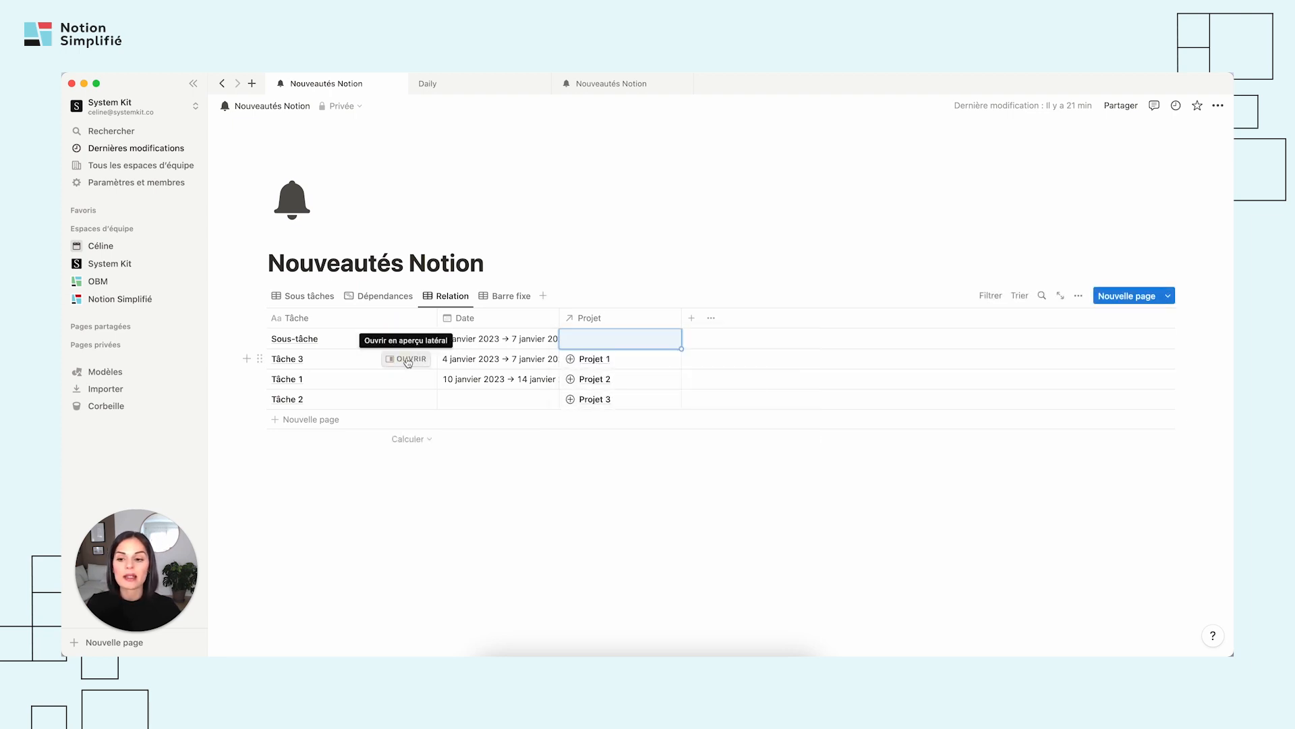
Reopen Tâche 3 in side peek, show Statut and Date again in its Projet section, and close the peek.
click(405, 358)
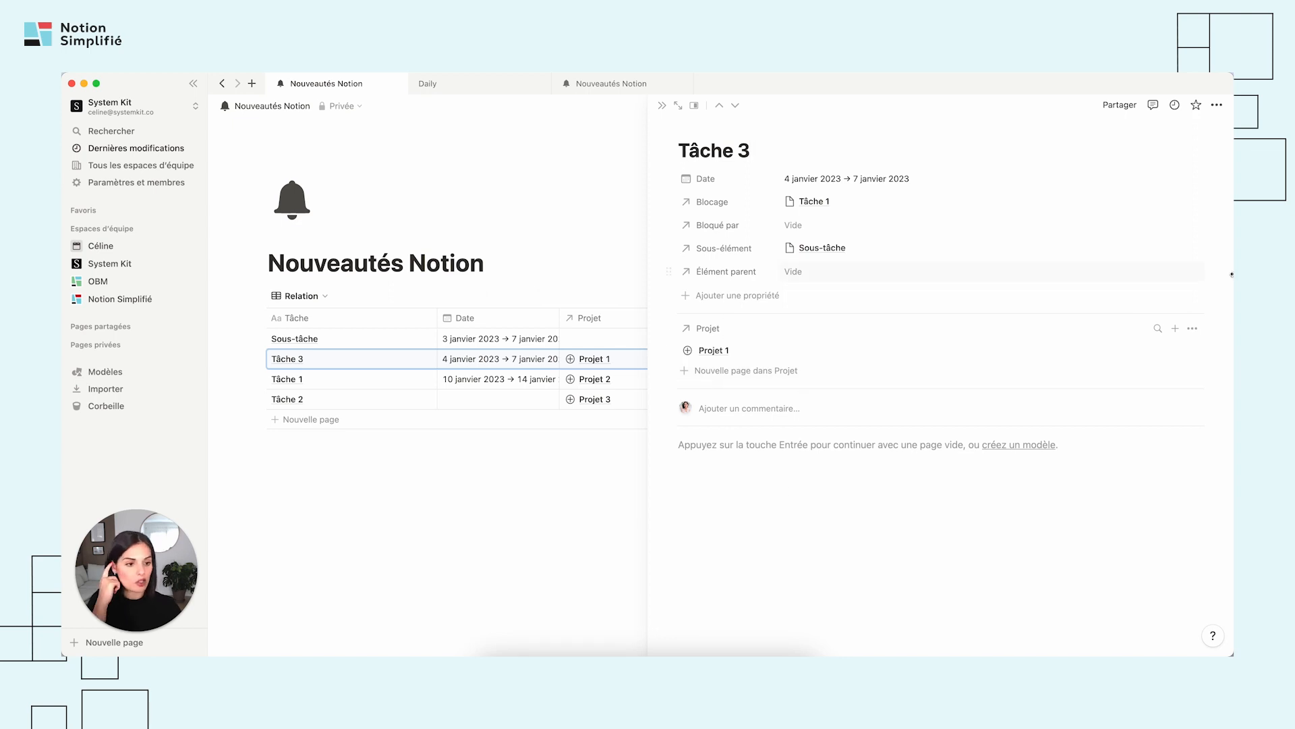
click(1197, 330)
click(1210, 415)
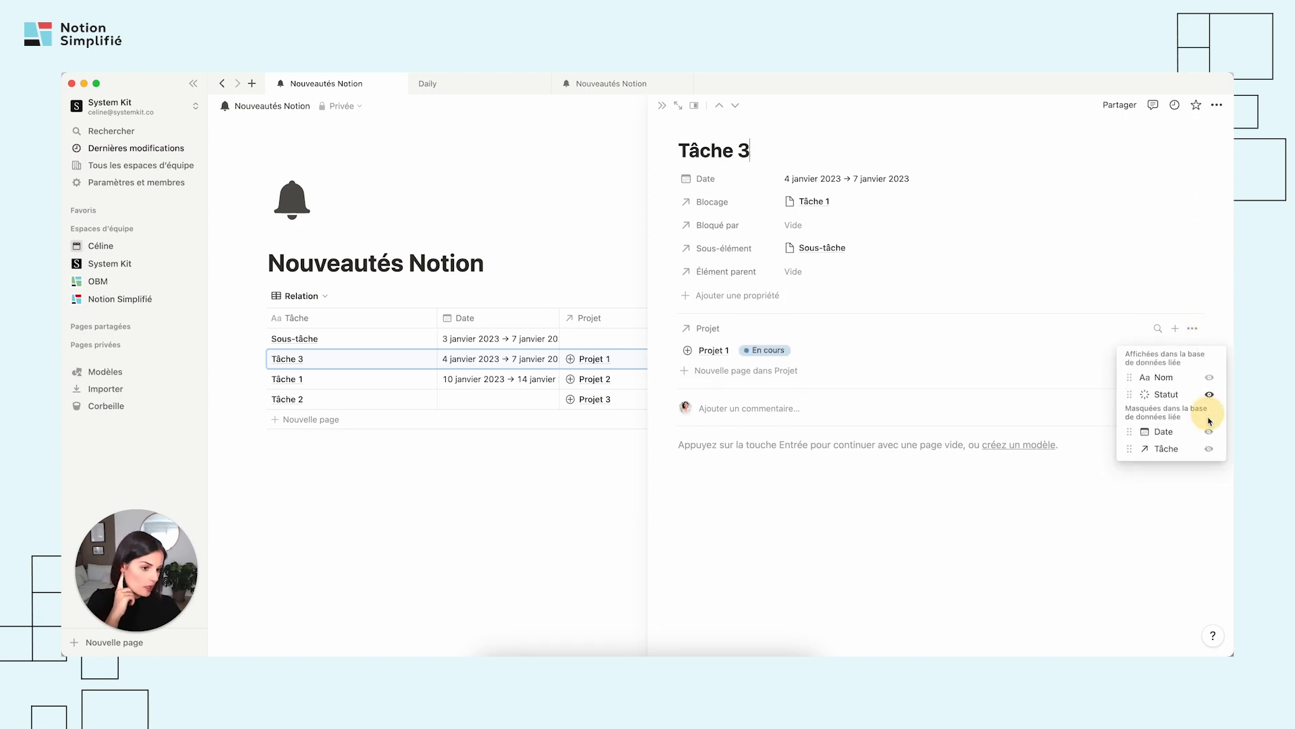
click(1210, 432)
click(885, 509)
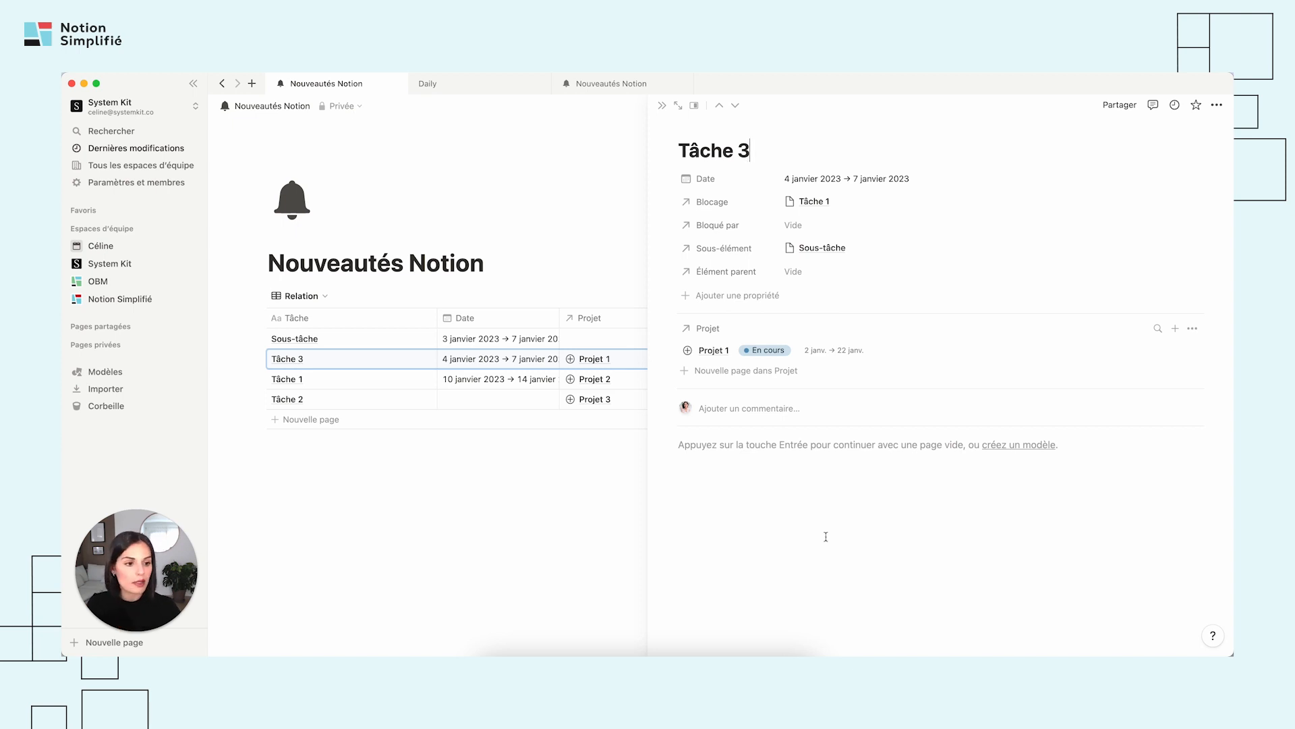
click(662, 107)
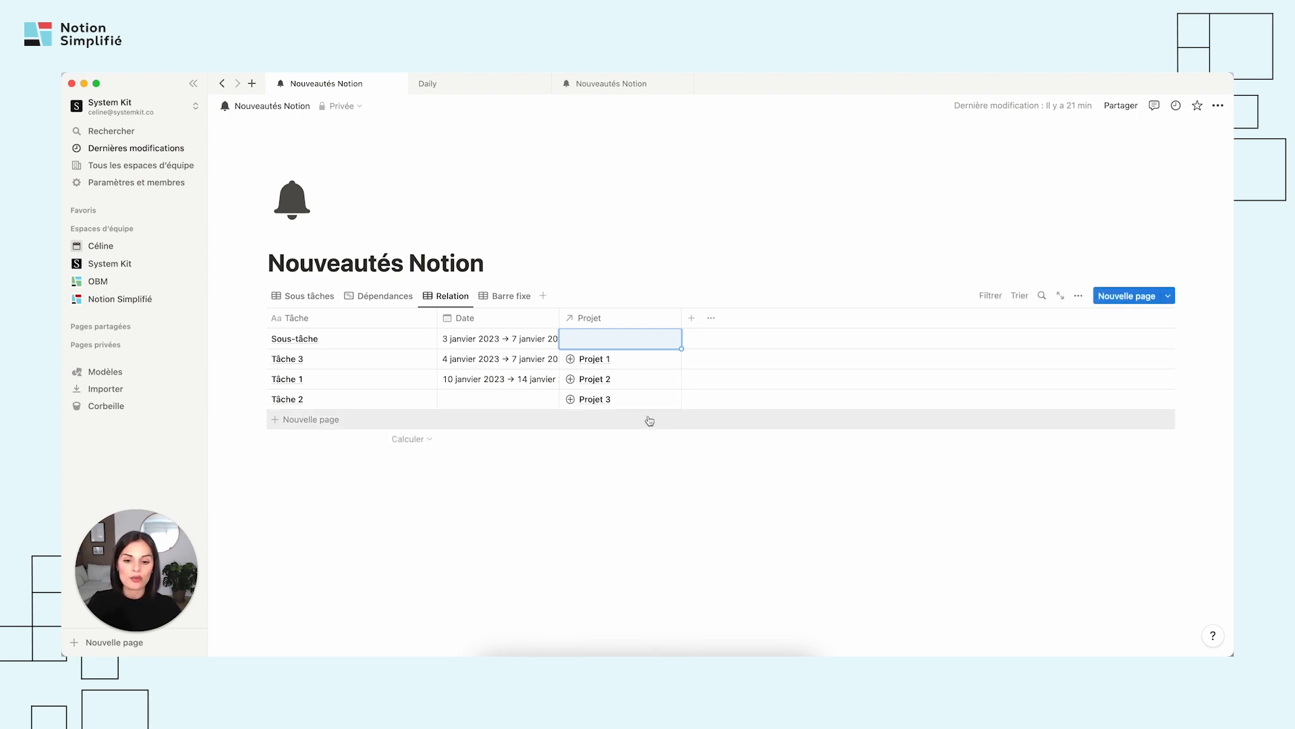
click(677, 480)
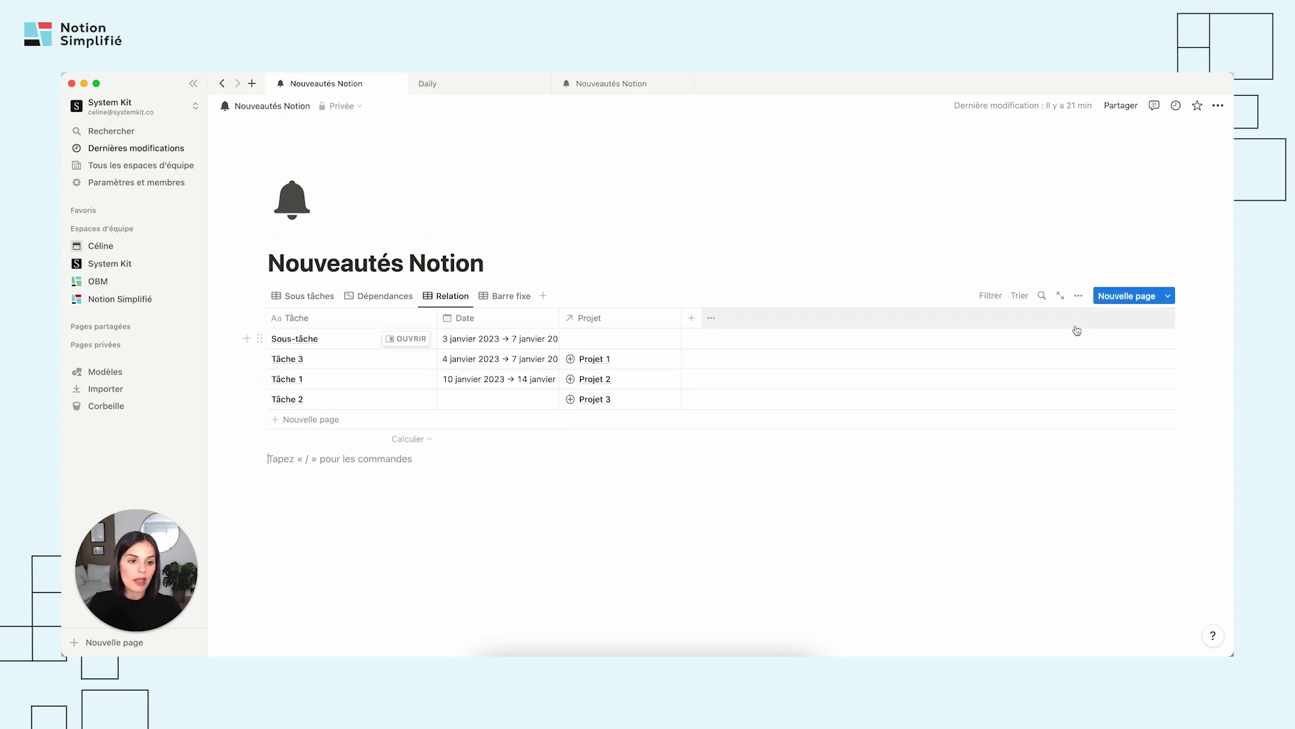
Turn off the vertical lines (Afficher les lignes verticales) in the Relation view's table layout.
click(1080, 298)
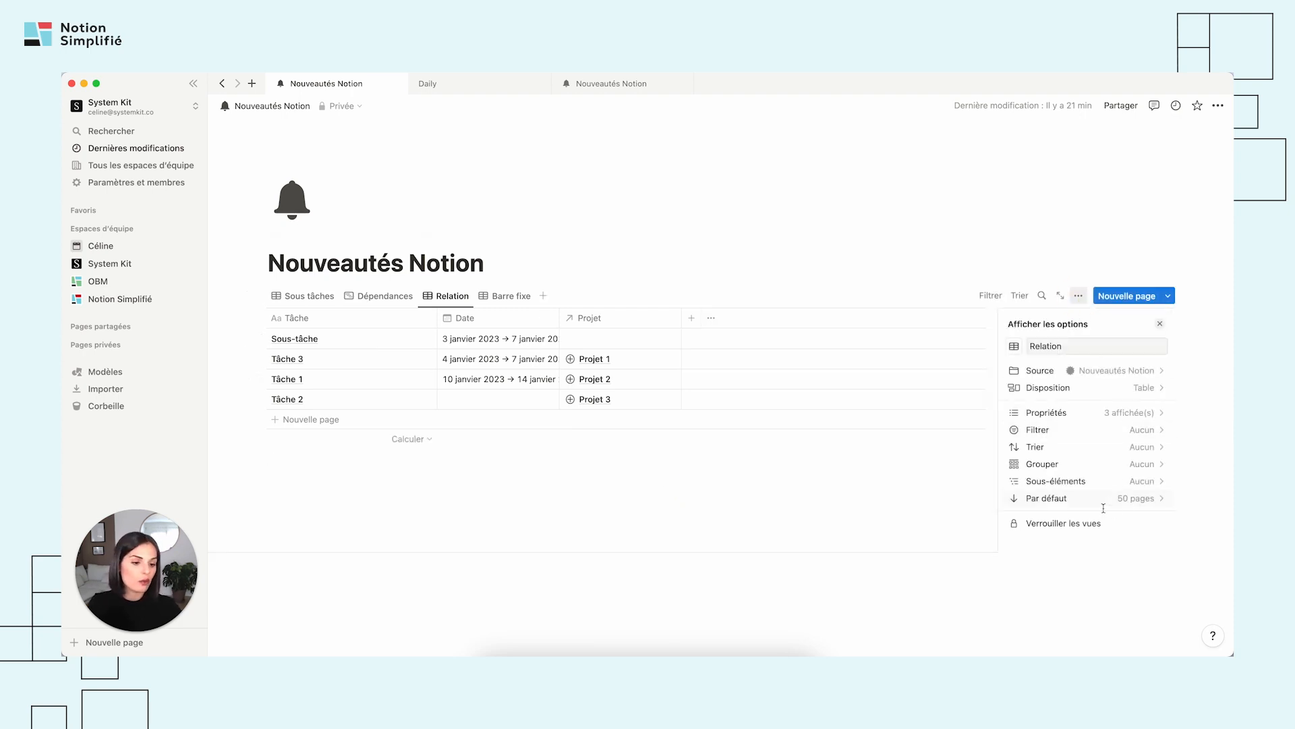
scroll(1104, 508, down, 1)
scroll(1113, 405, down, 2)
scroll(1116, 377, up, 2)
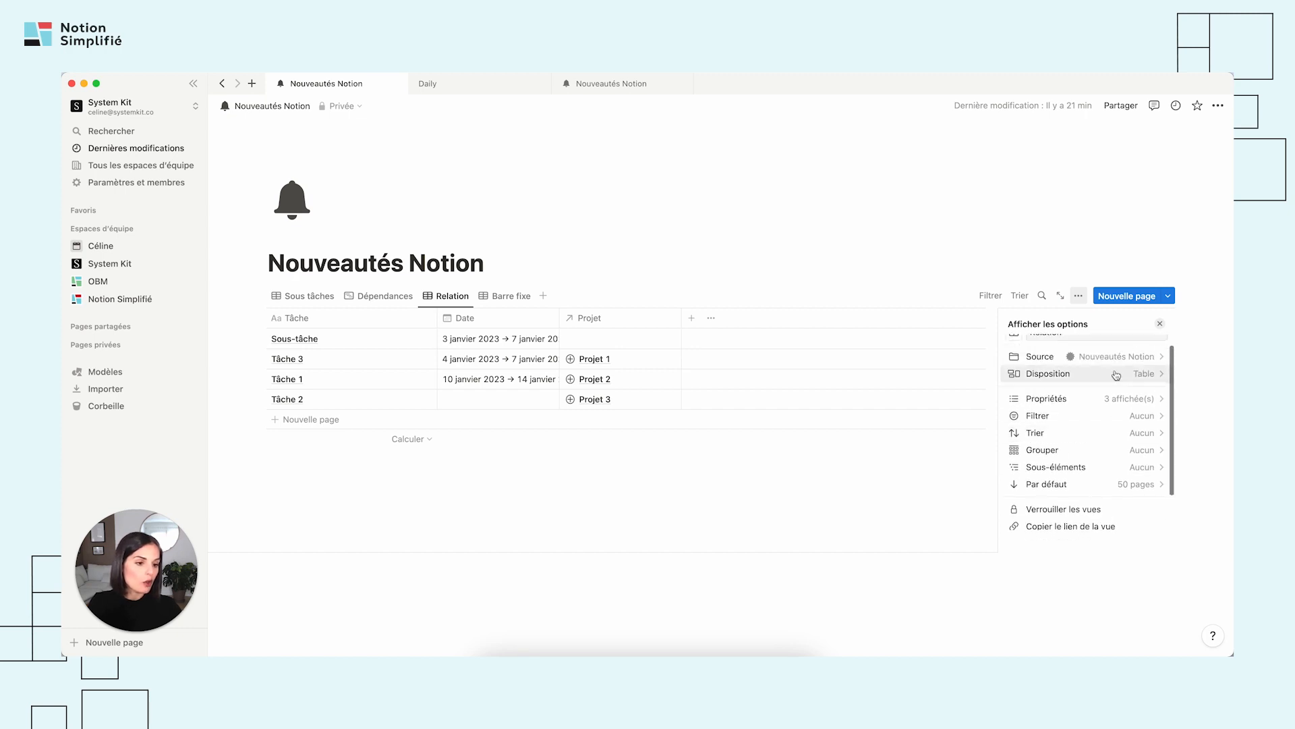
click(1116, 374)
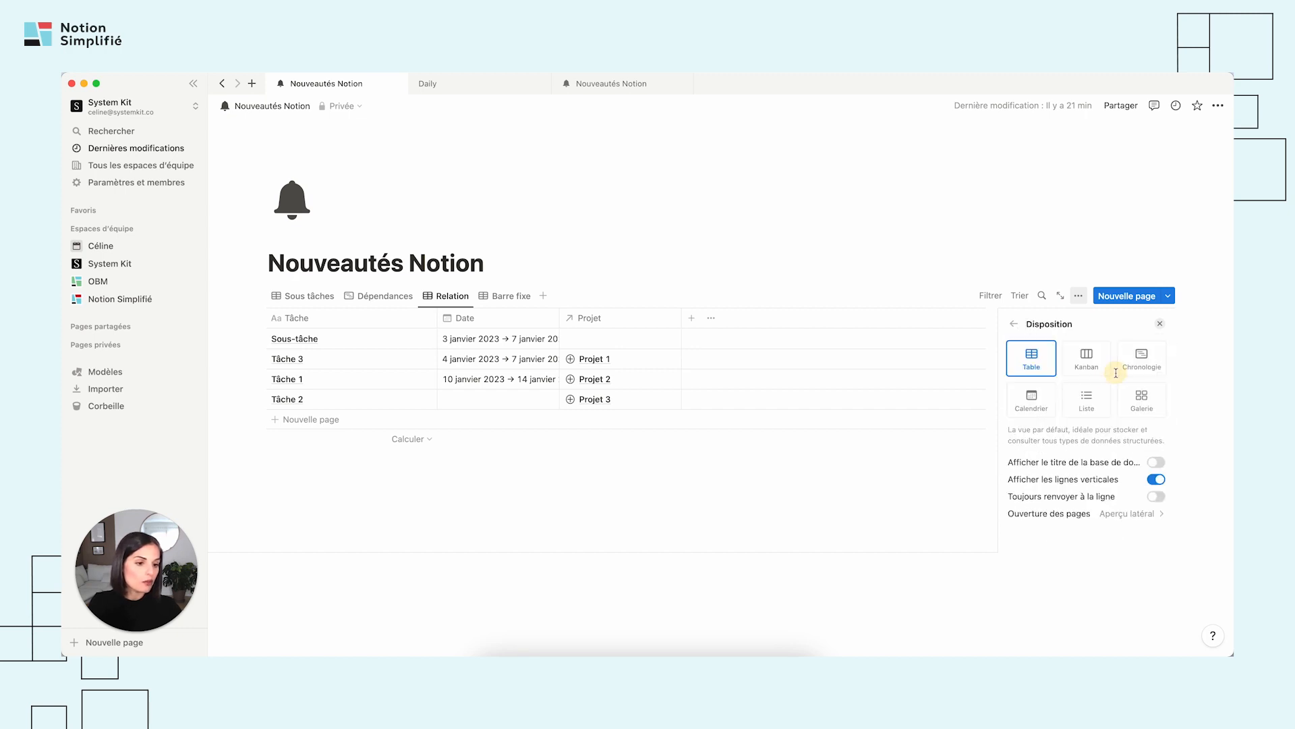
click(1158, 481)
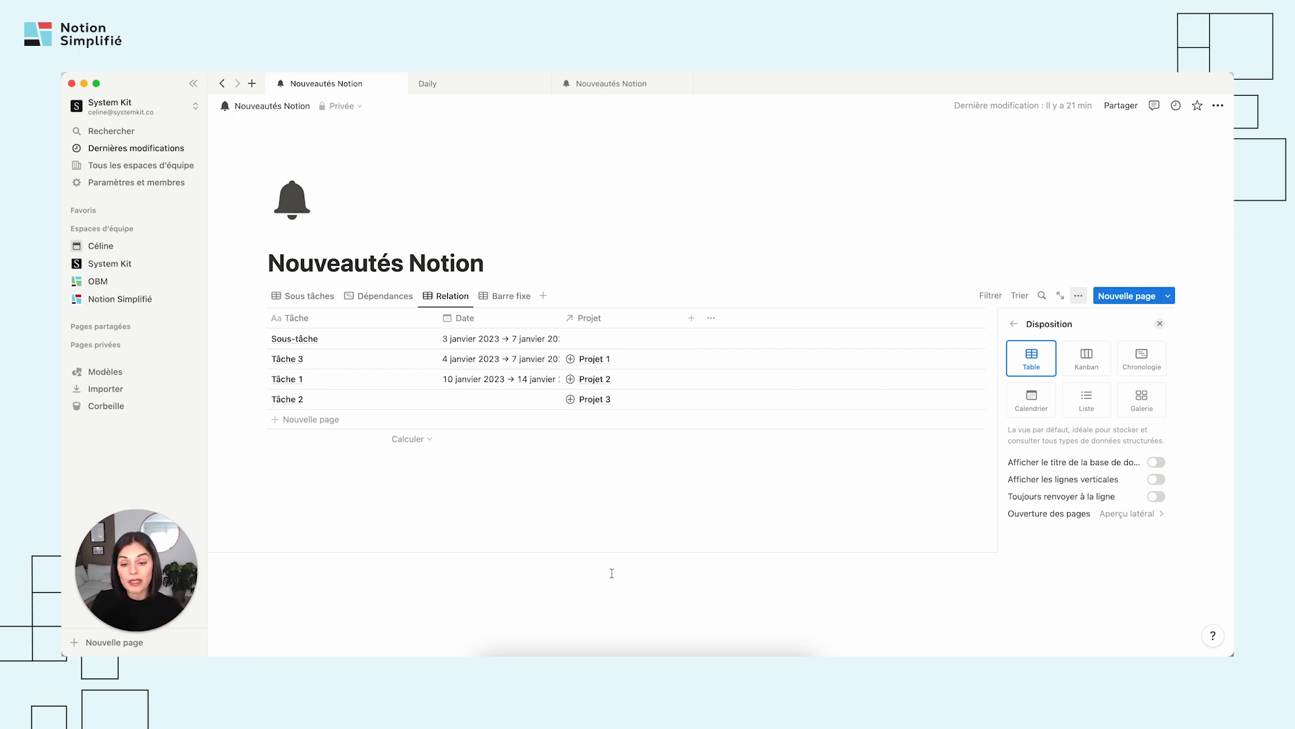
click(422, 490)
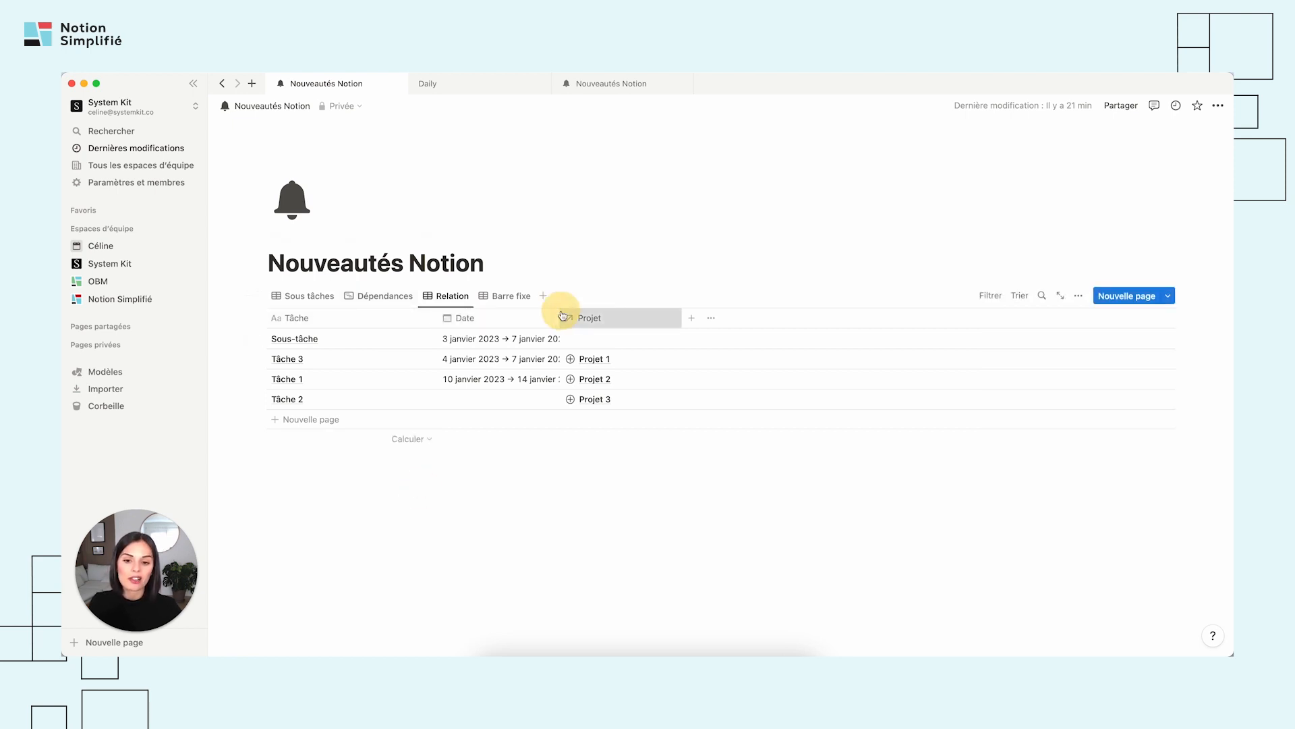
Widen the Date column slightly and turn the vertical lines back on in the Relation view's layout.
drag(560, 311, 576, 311)
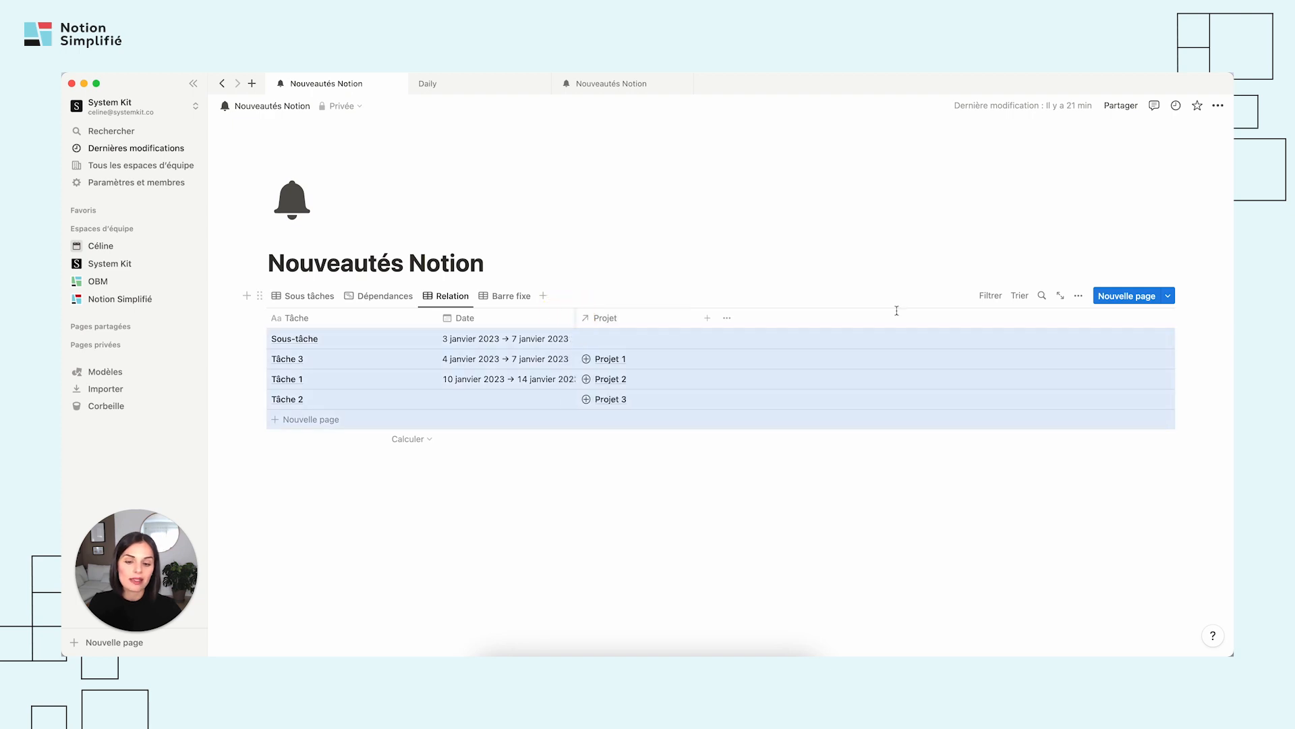
click(1079, 296)
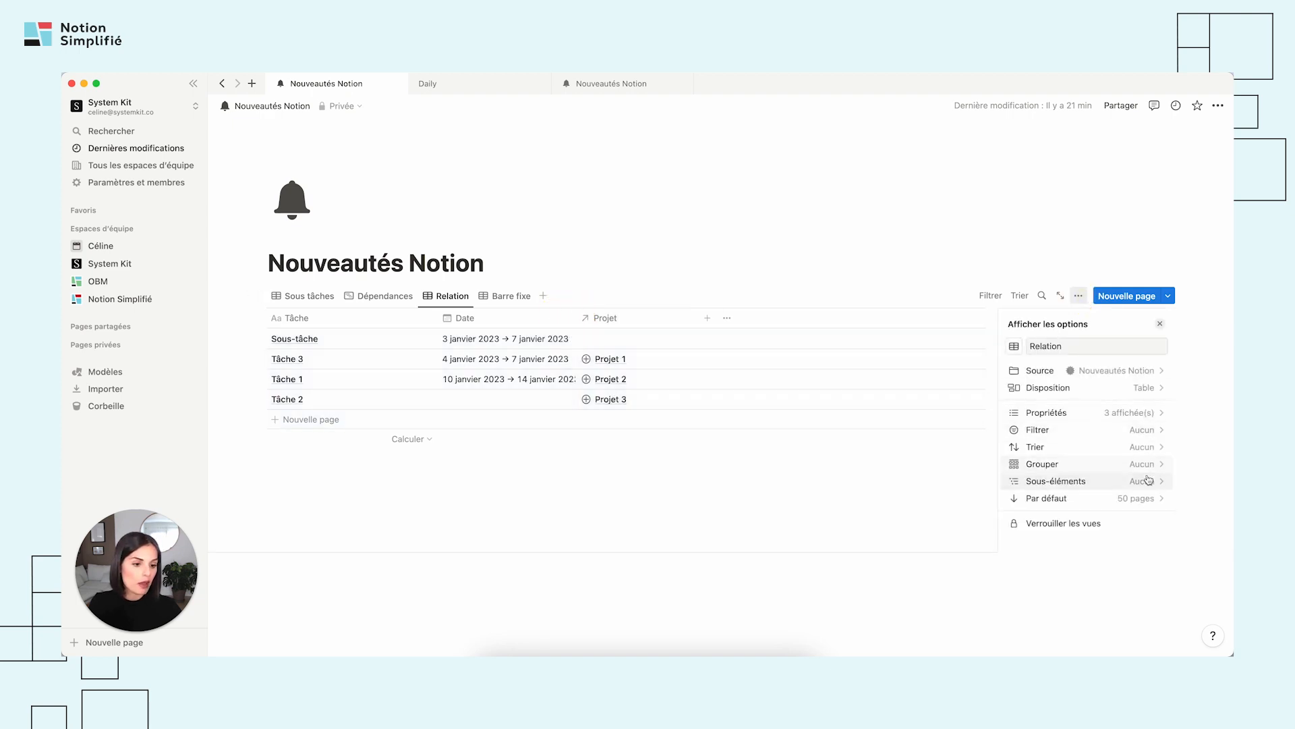
click(1140, 387)
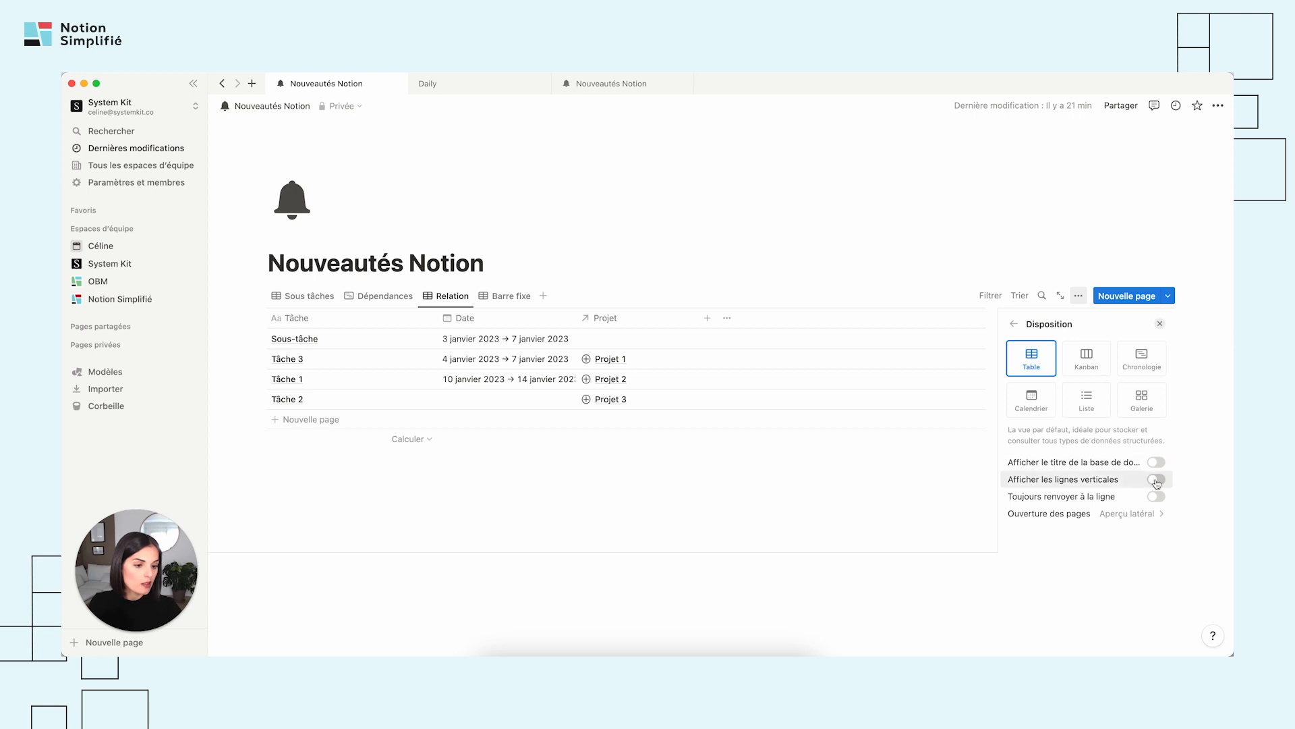
click(1157, 480)
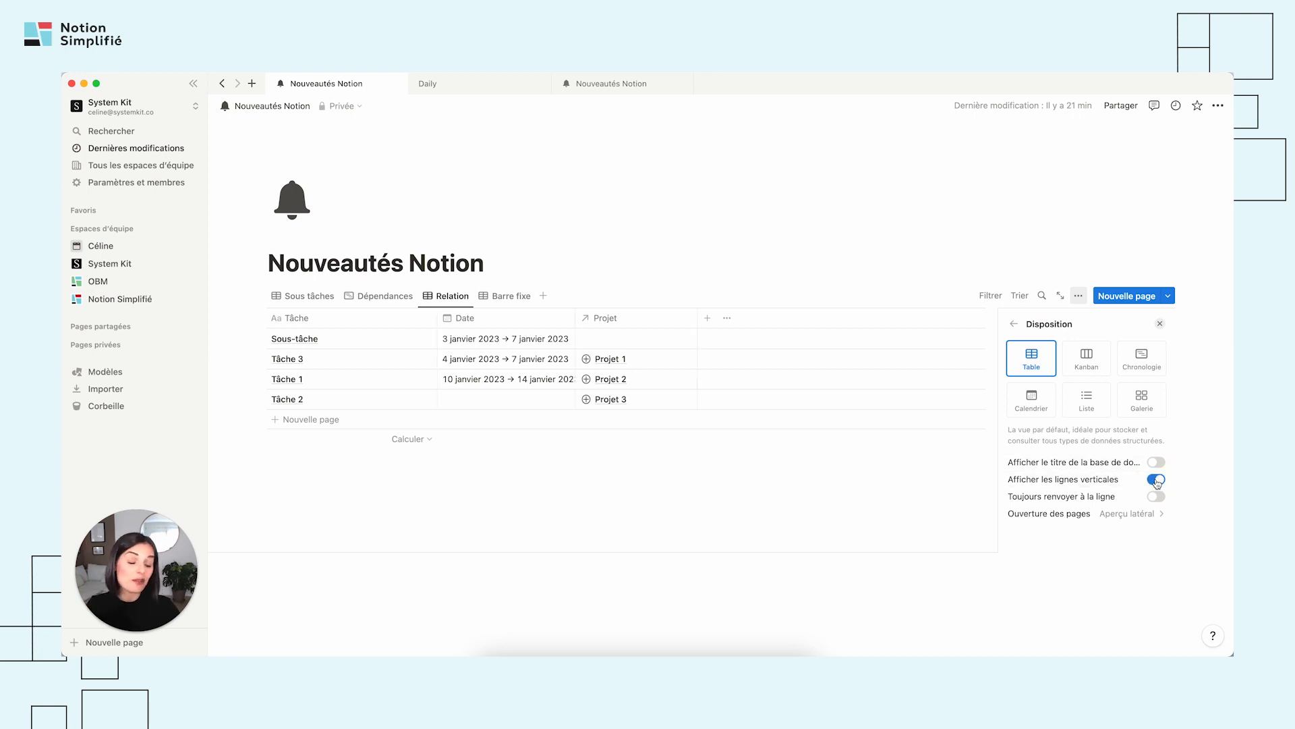
click(1157, 480)
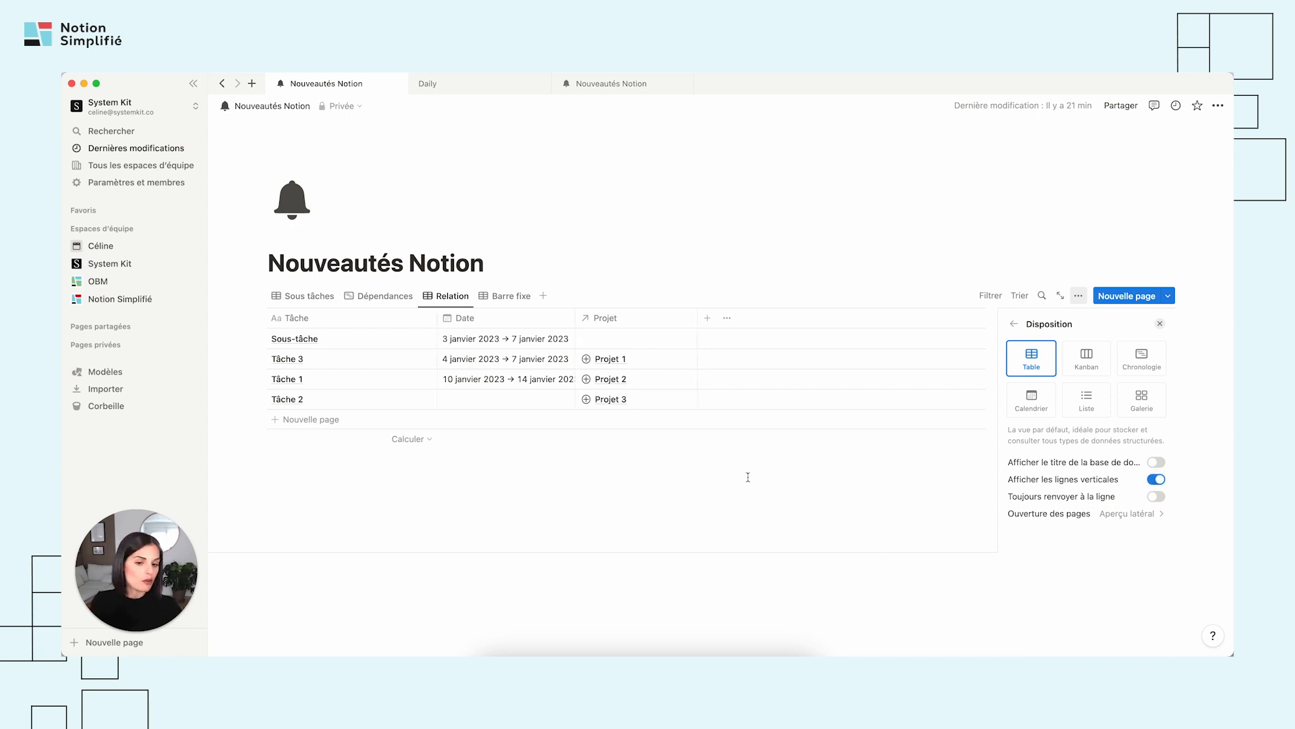
key(Escape)
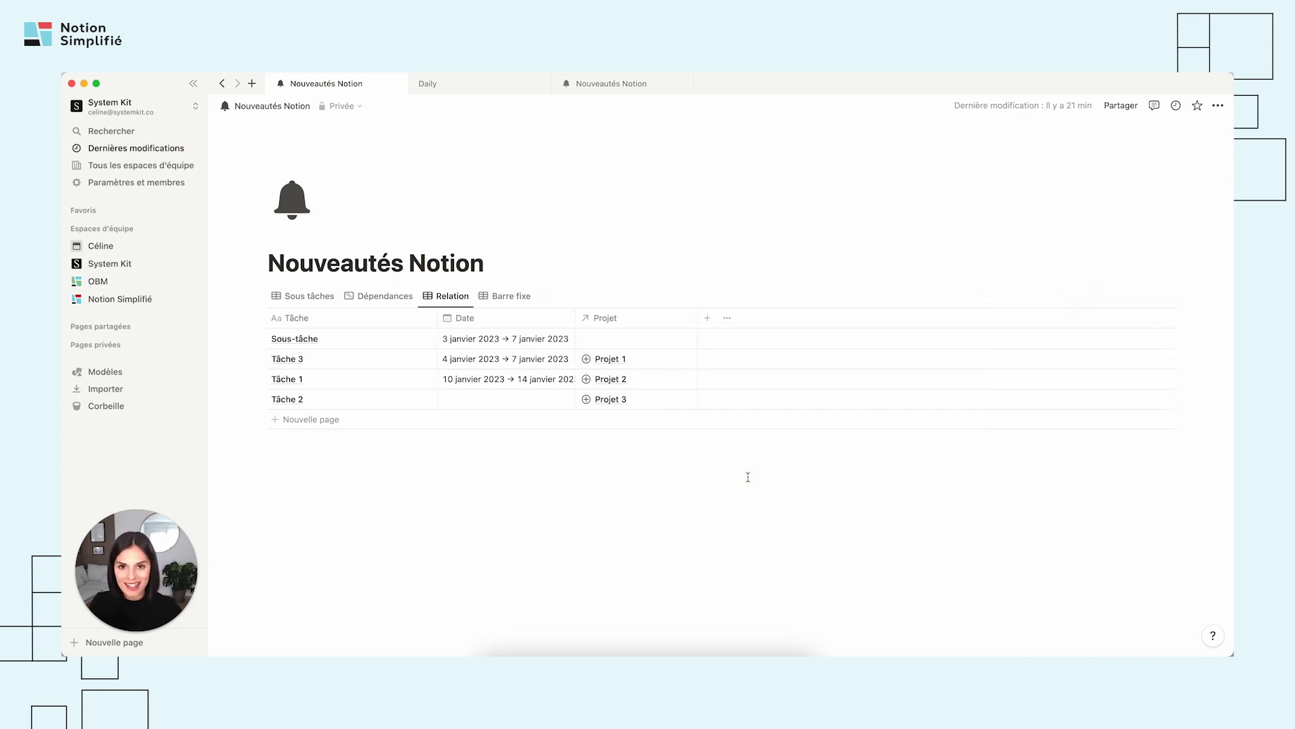
Switch to the Barre fixe view and look through its list of contents and publication dates.
click(522, 302)
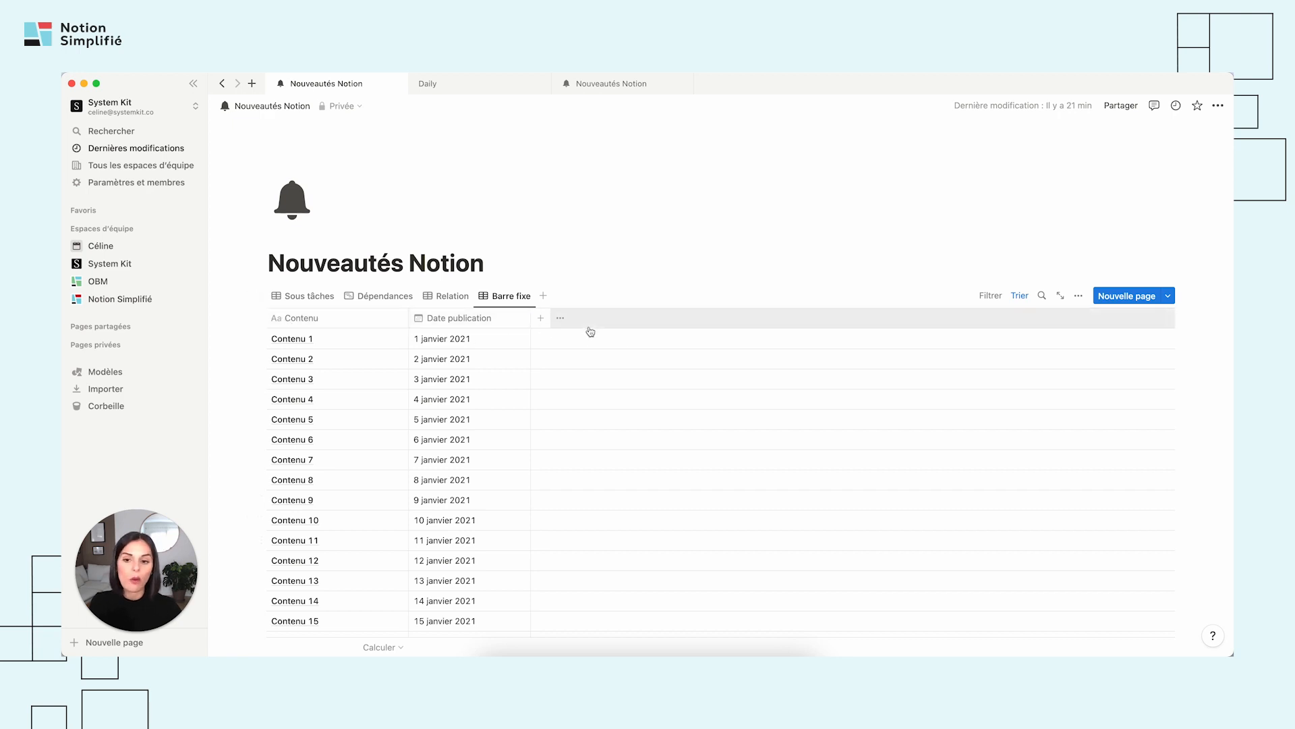
scroll(491, 456, down, 10)
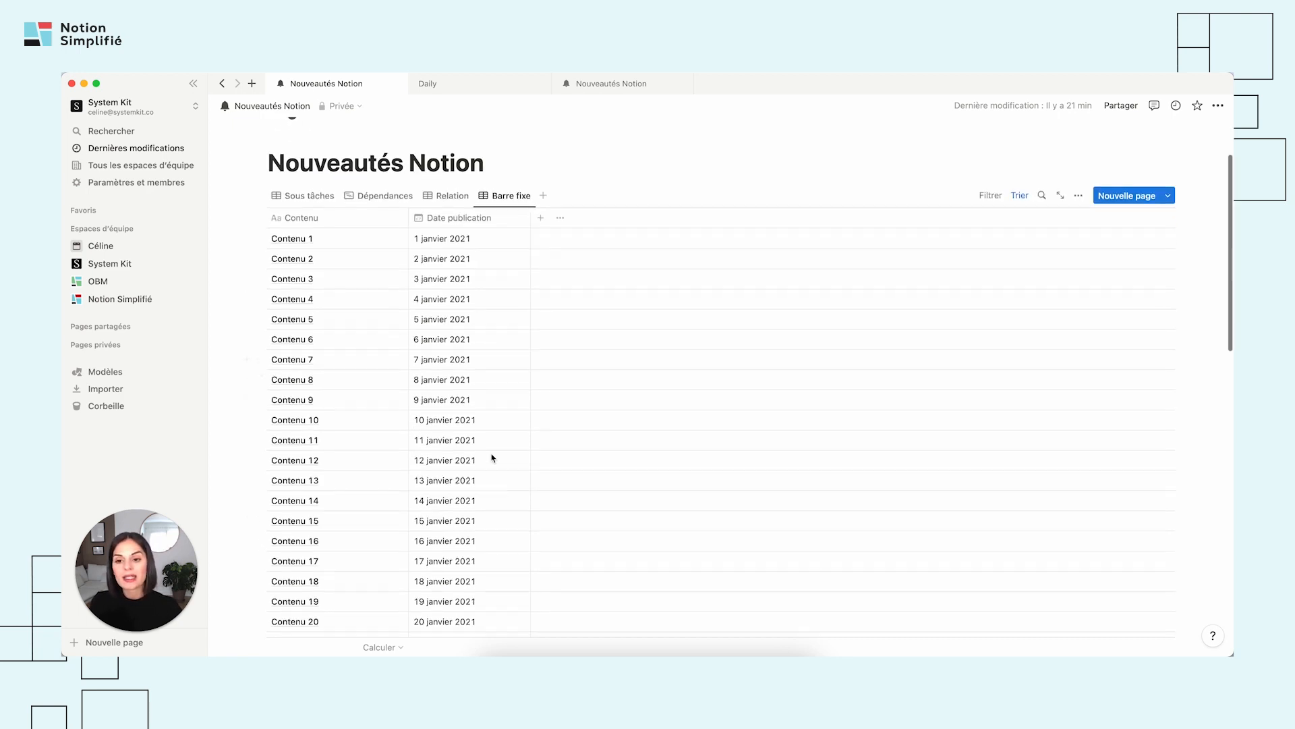
scroll(492, 456, down, 7)
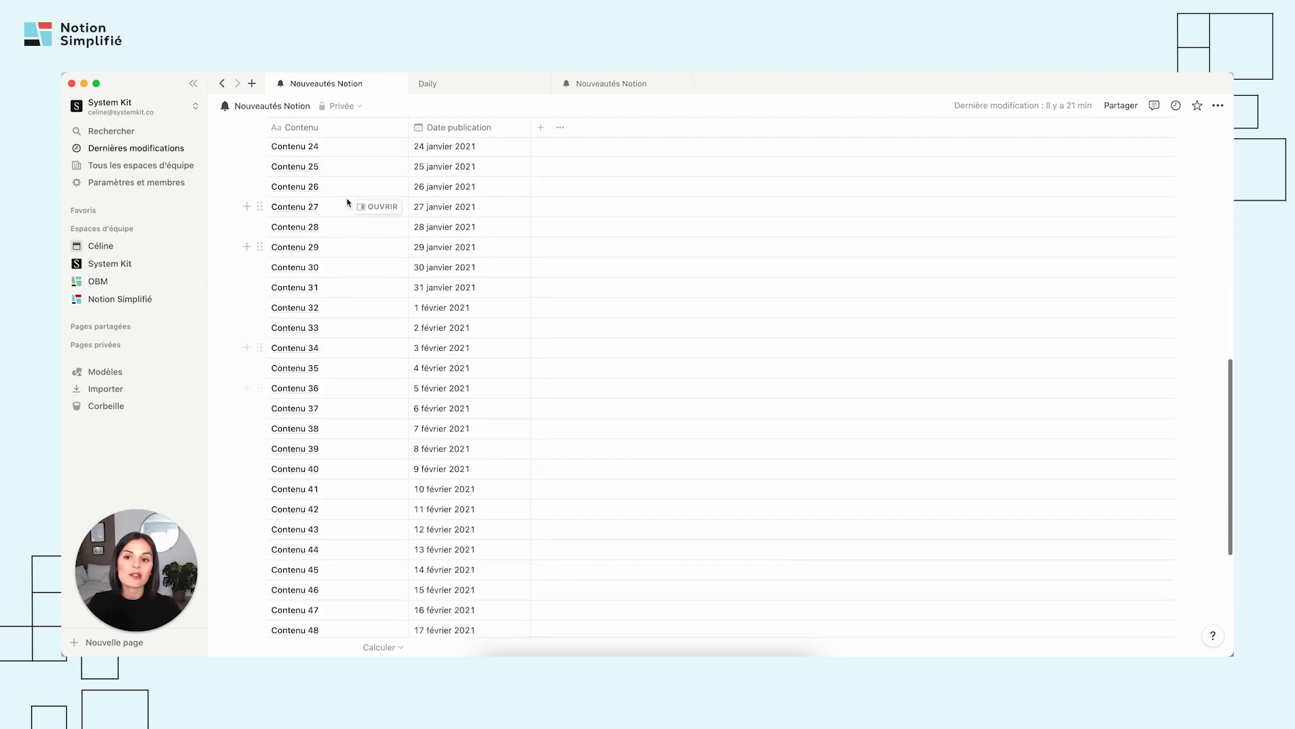
scroll(413, 384, up, 17)
scroll(476, 419, down, 8)
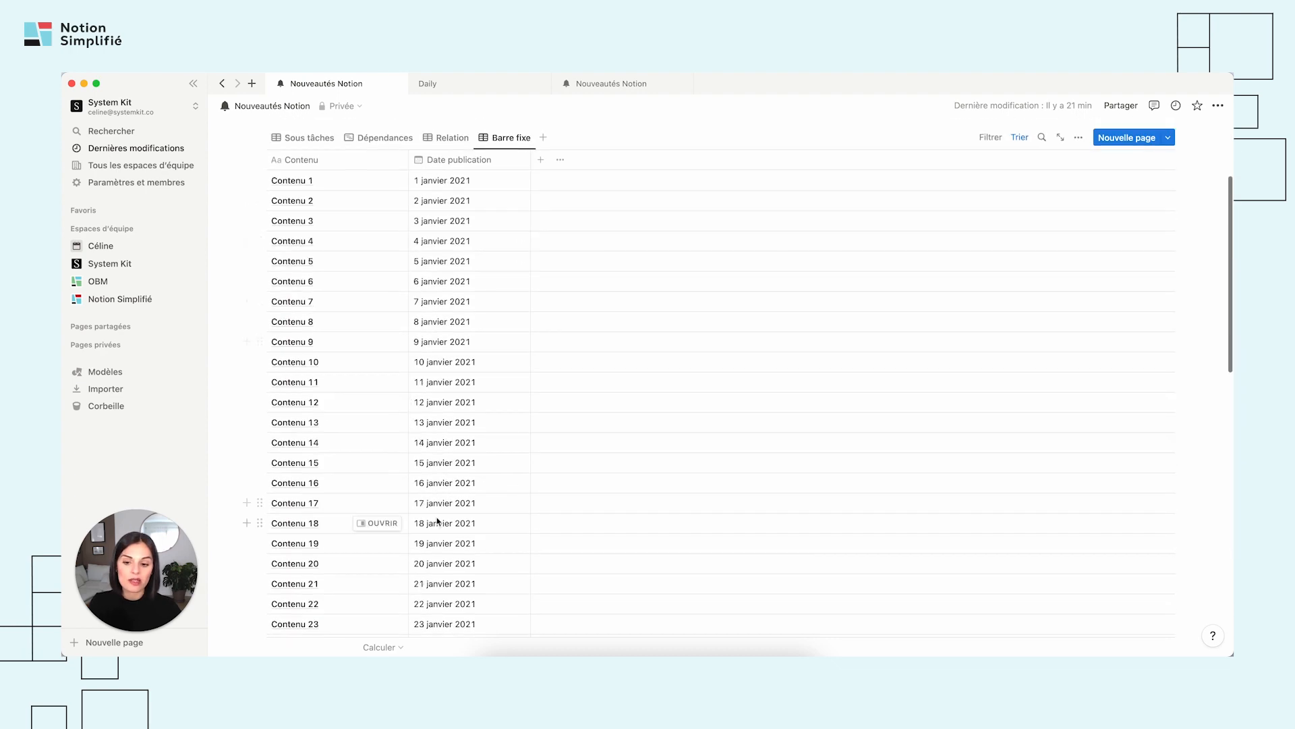
scroll(478, 472, up, 8)
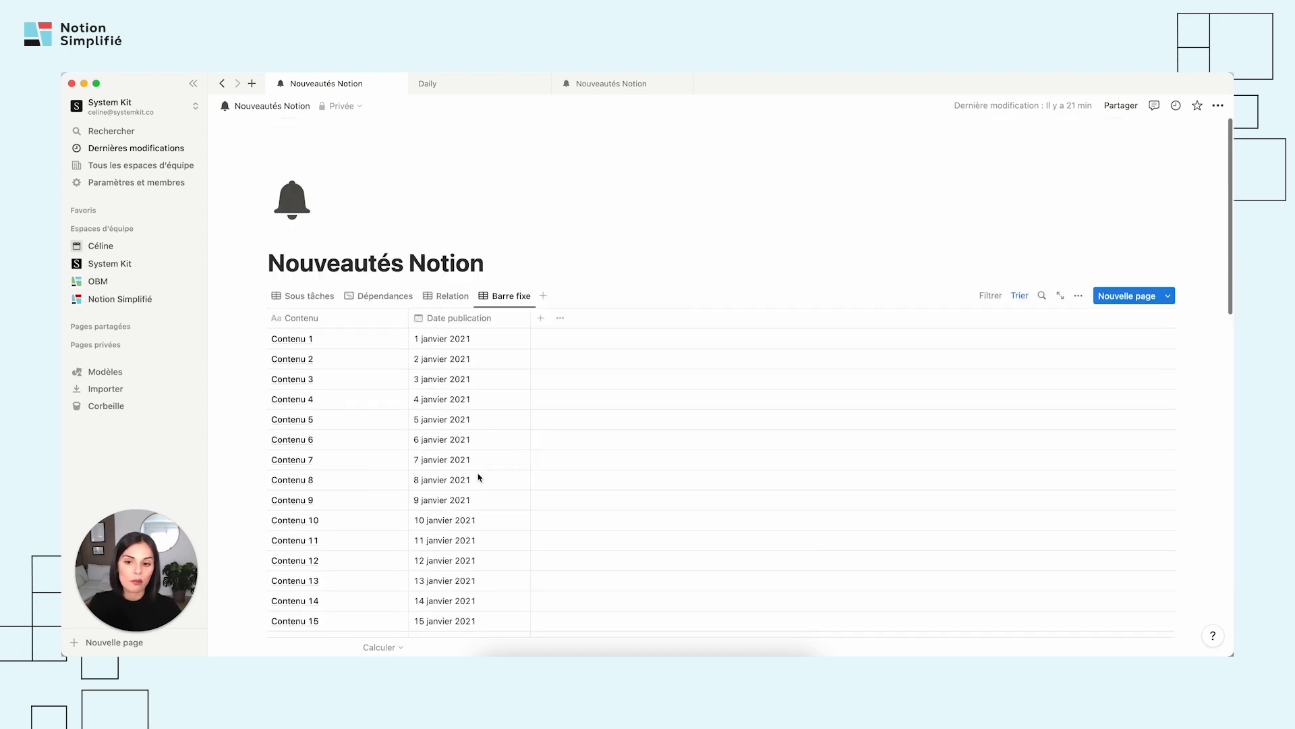
Set the Barre fixe view to load 100 pages by default.
click(1079, 296)
click(1119, 498)
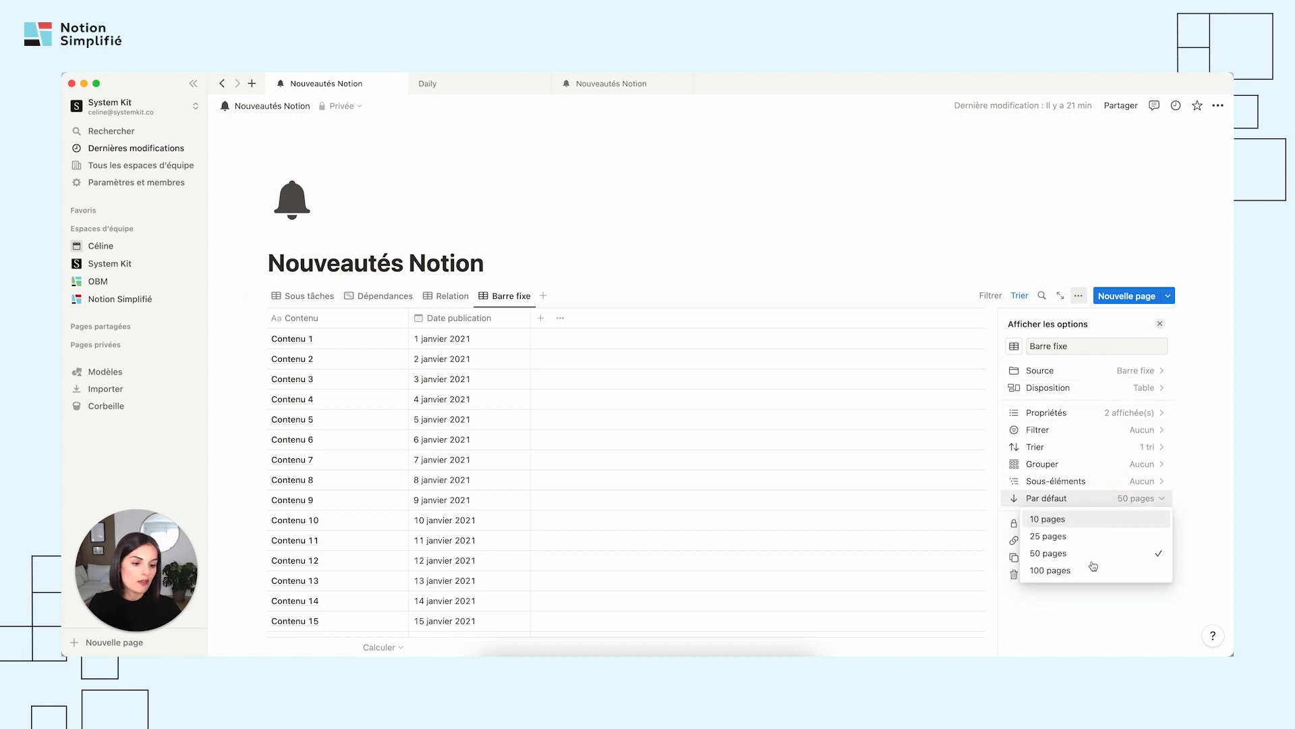
click(1084, 569)
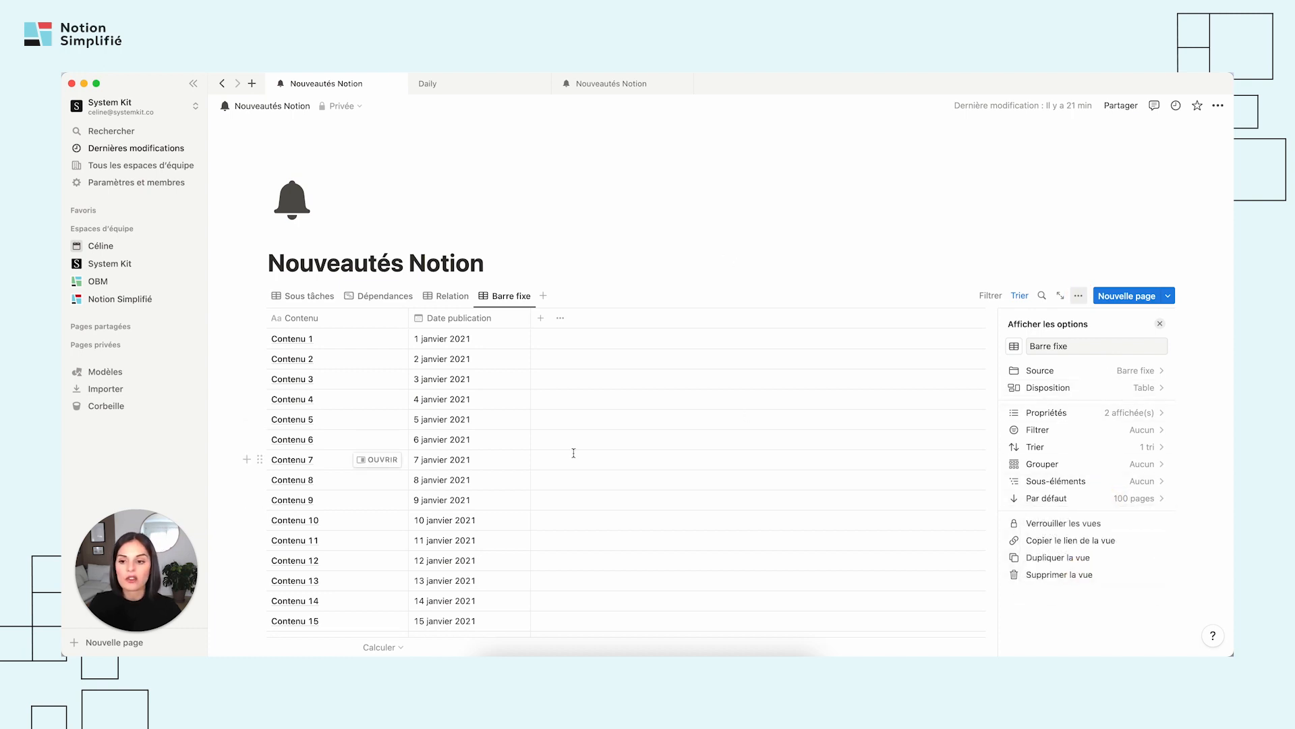
click(587, 492)
Examine how the Contenu and Date publication column headers behave while moving through the long Barre fixe table.
scroll(587, 492, down, 15)
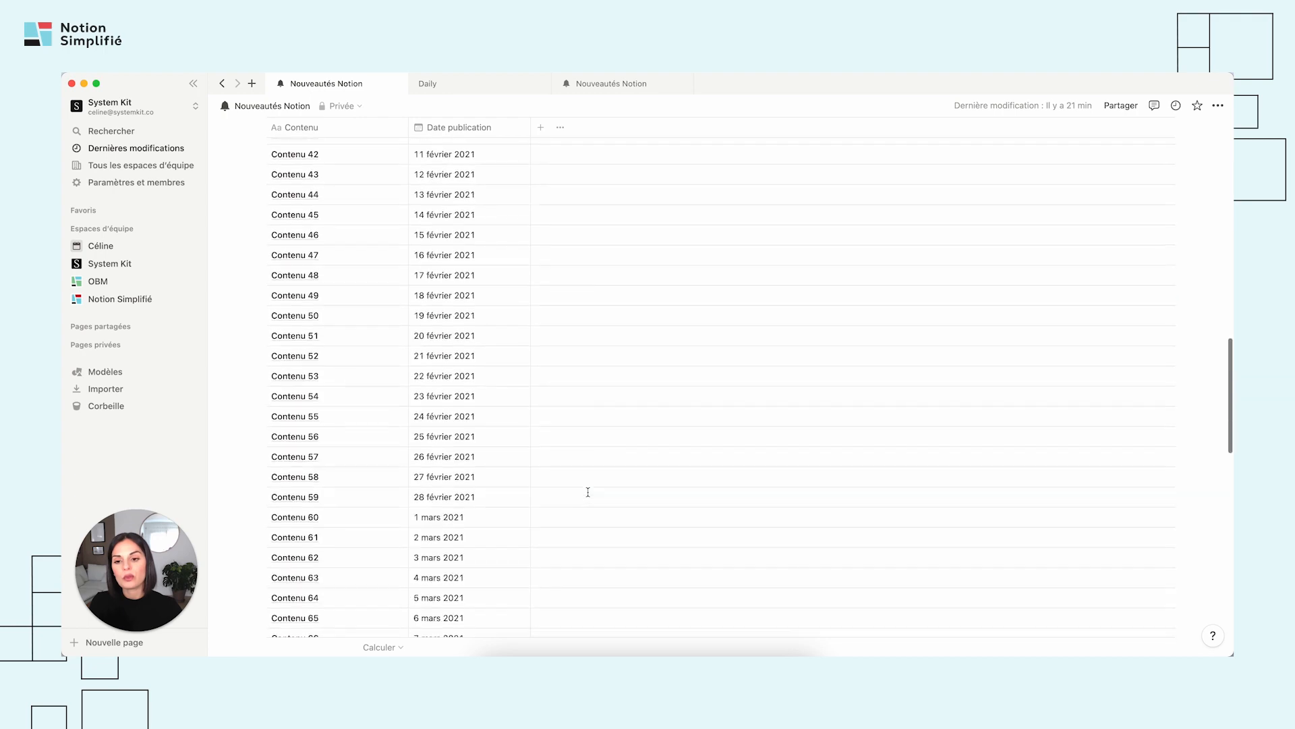
scroll(588, 492, up, 15)
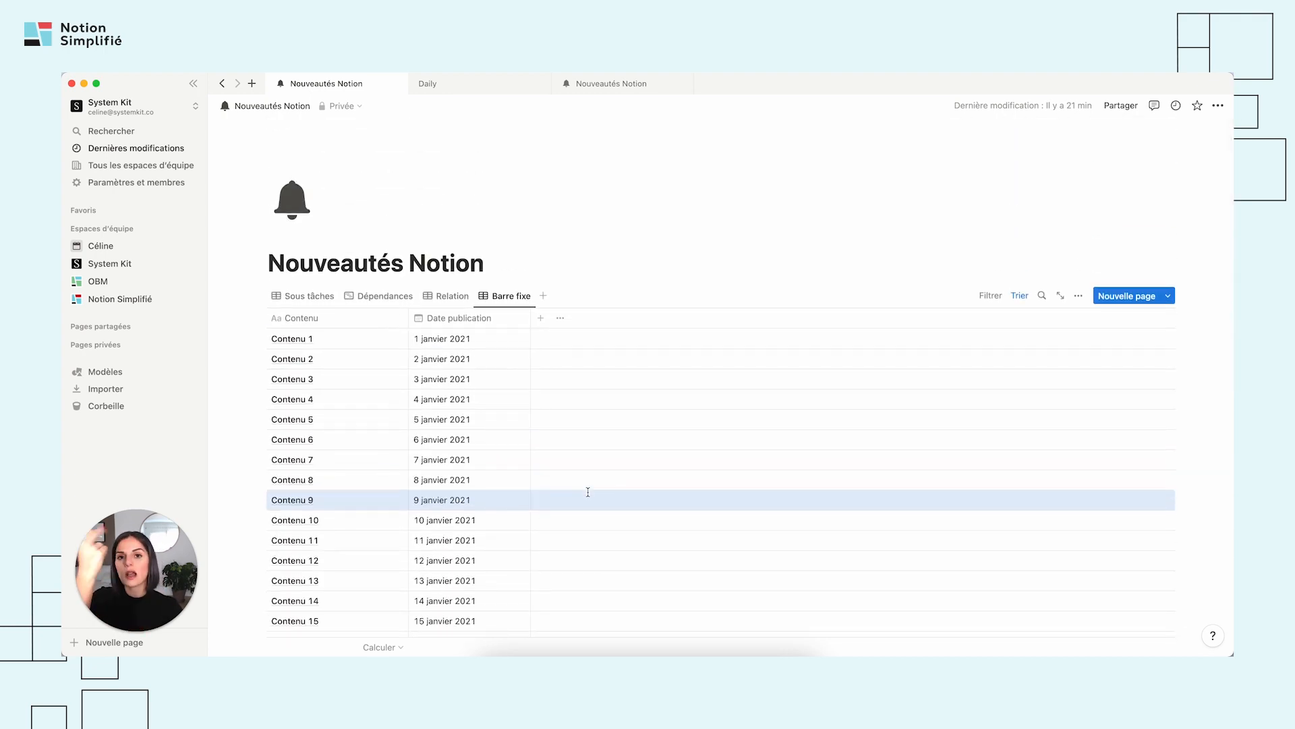
scroll(588, 492, down, 6)
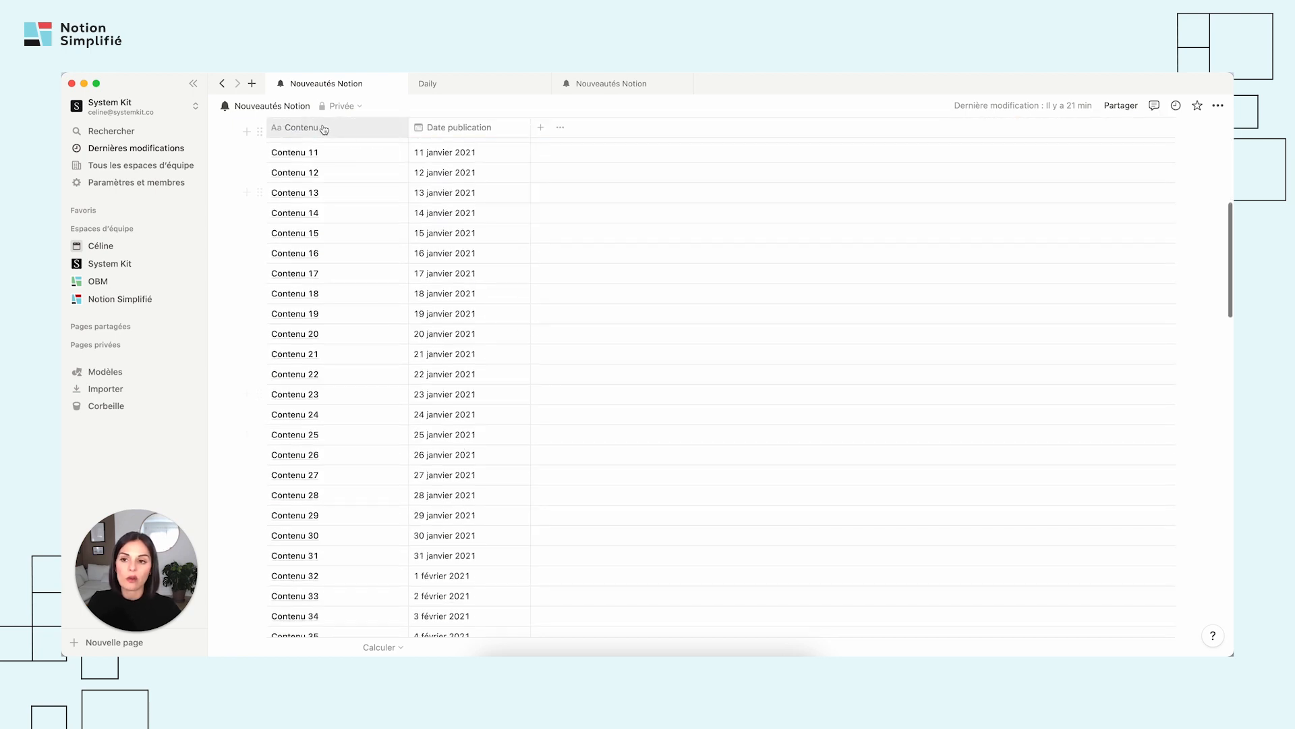
scroll(374, 343, up, 6)
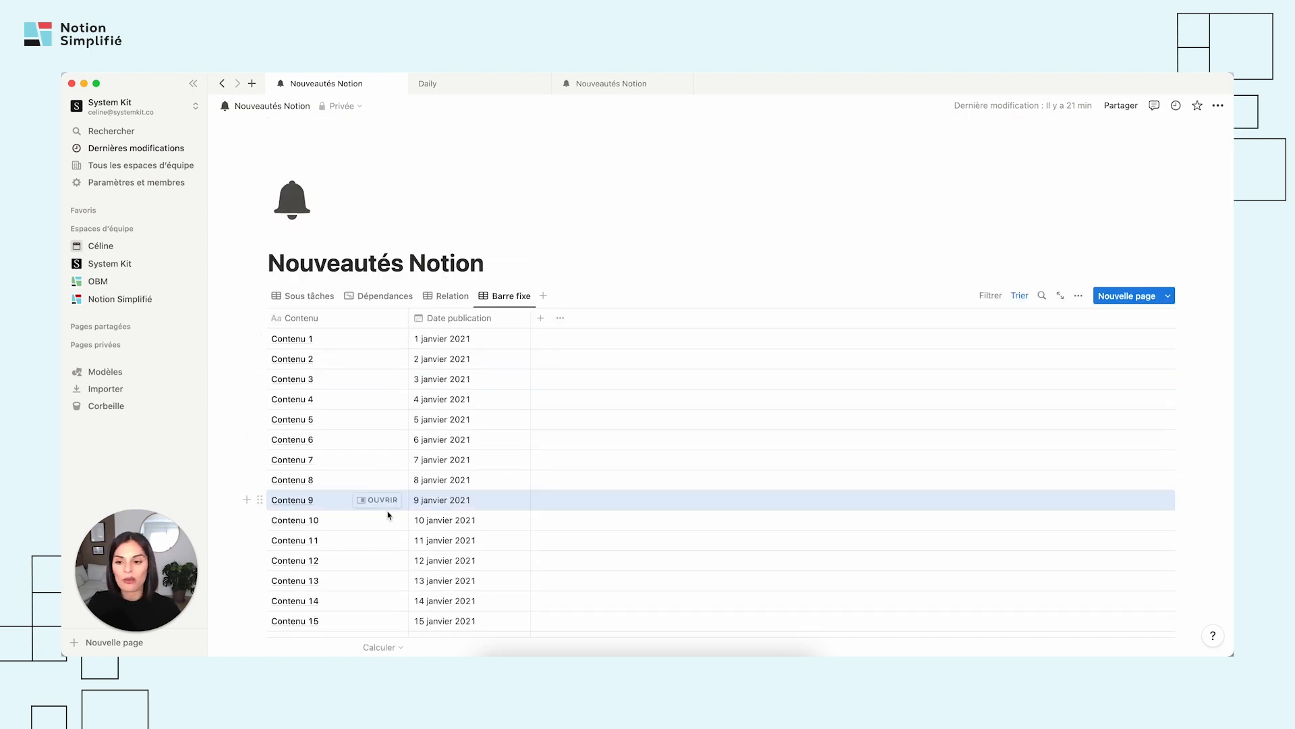
scroll(387, 514, down, 3)
scroll(388, 513, down, 5)
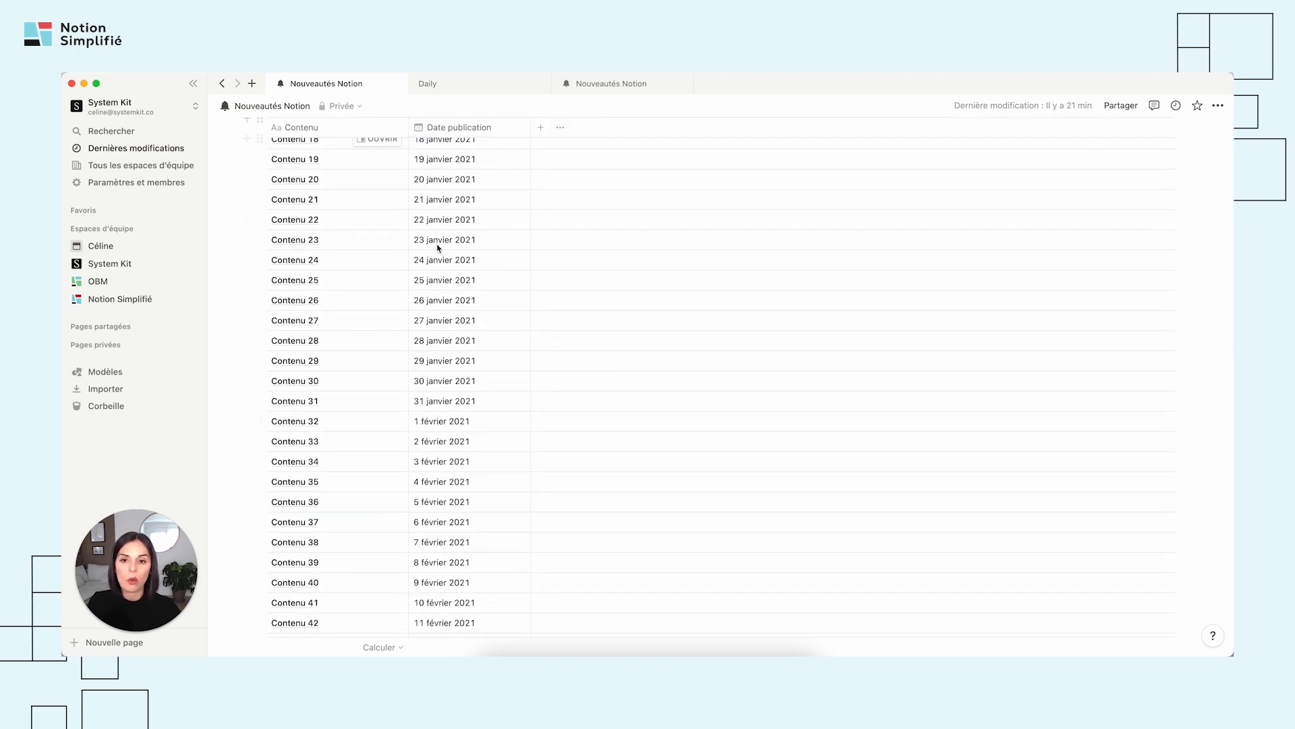
scroll(452, 337, up, 10)
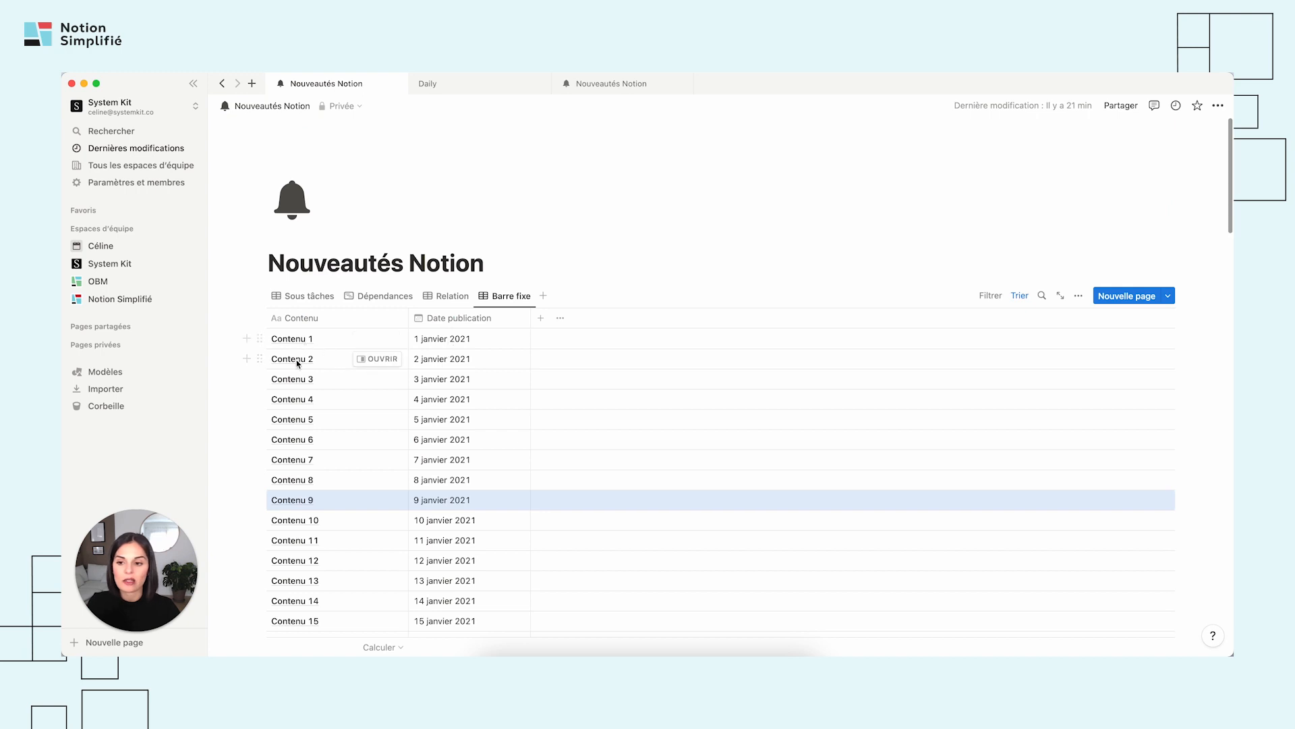